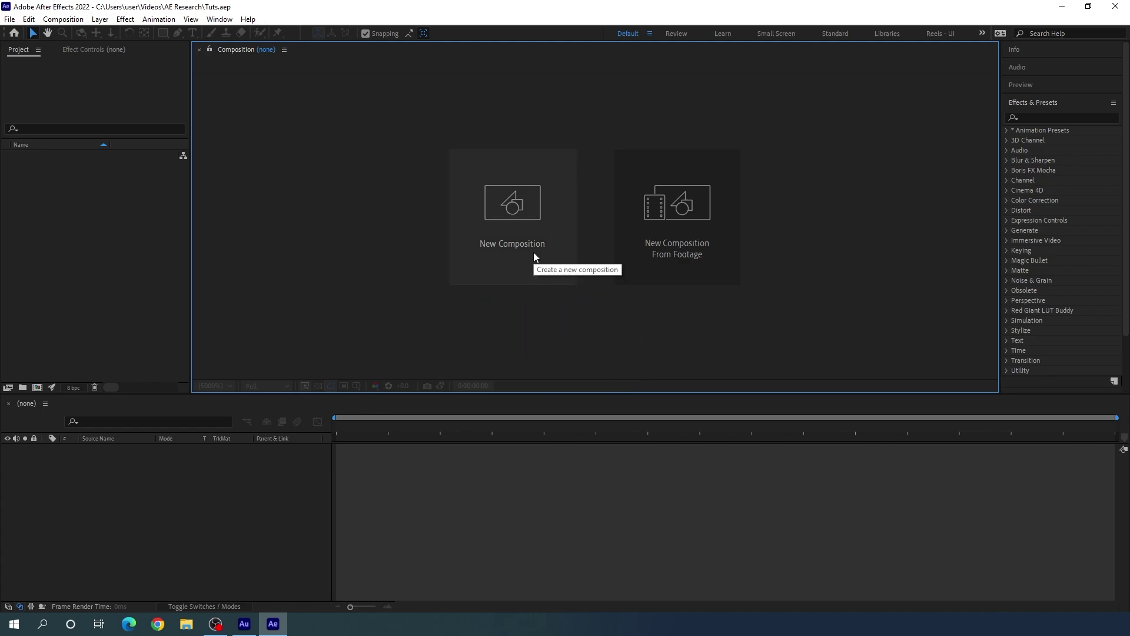
Create a new 1920 x 1080, 60 fps, five-second composition named Main.
click(63, 19)
click(73, 28)
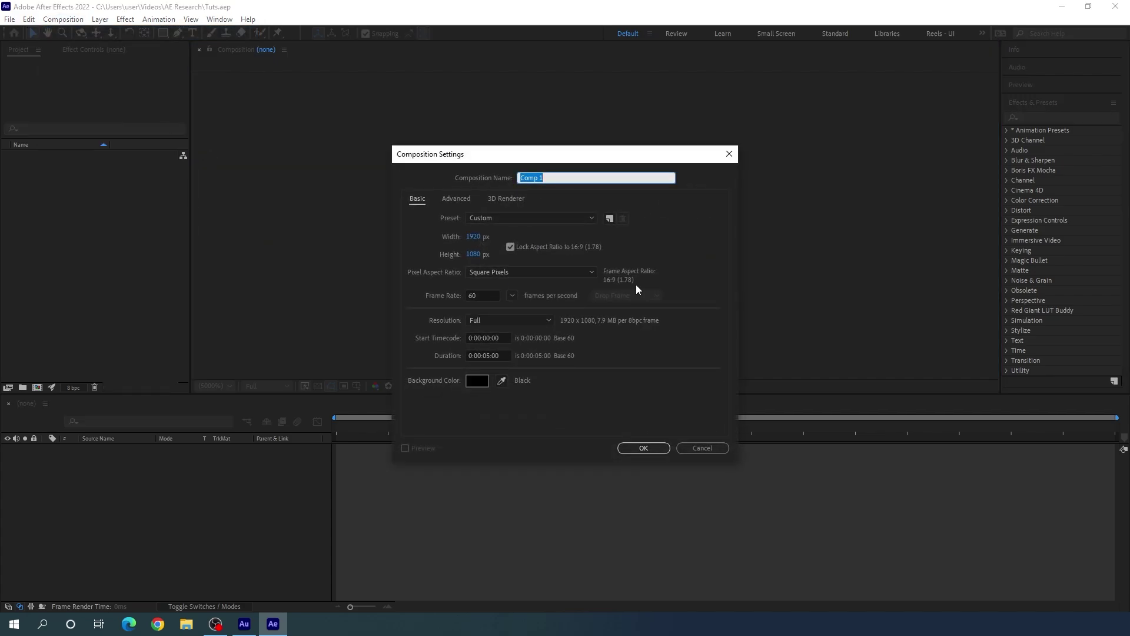
key(BackSpace)
text(Main)
click(651, 449)
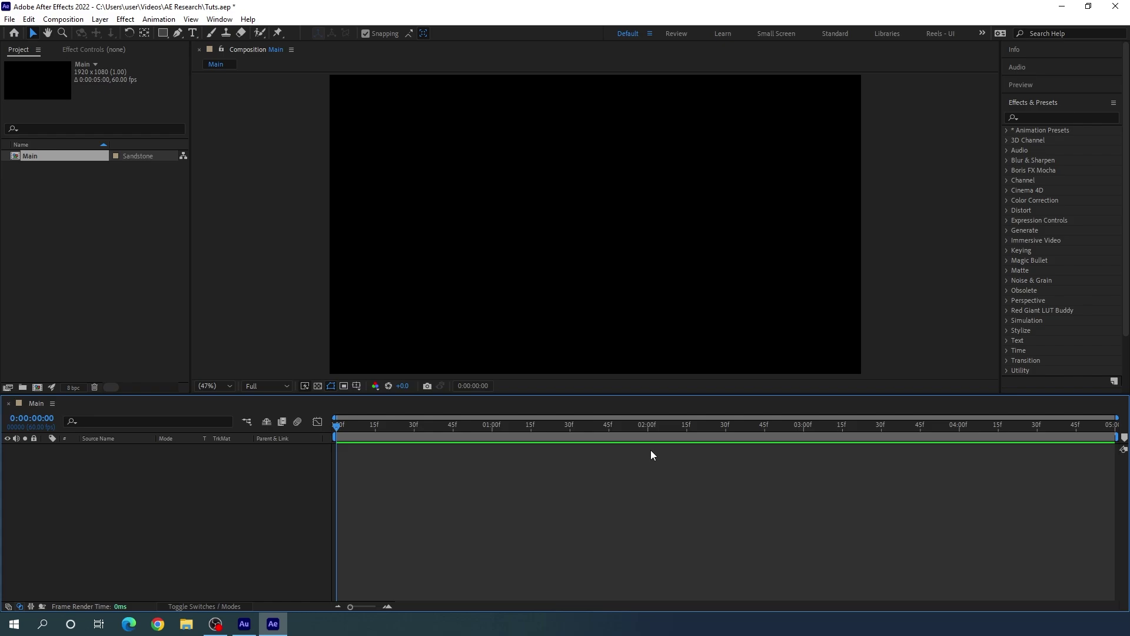
Create a second 1920 x 1080, 60 fps, five-second composition named Media.
click(75, 20)
click(82, 33)
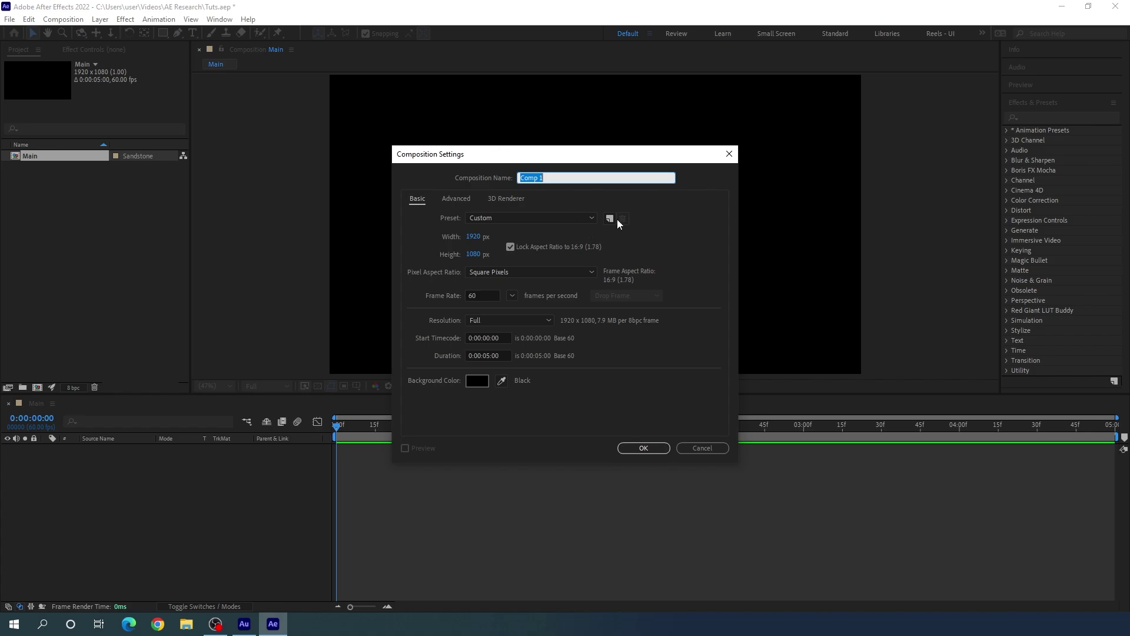
key(BackSpace)
text(Me)
text(do)
click(633, 449)
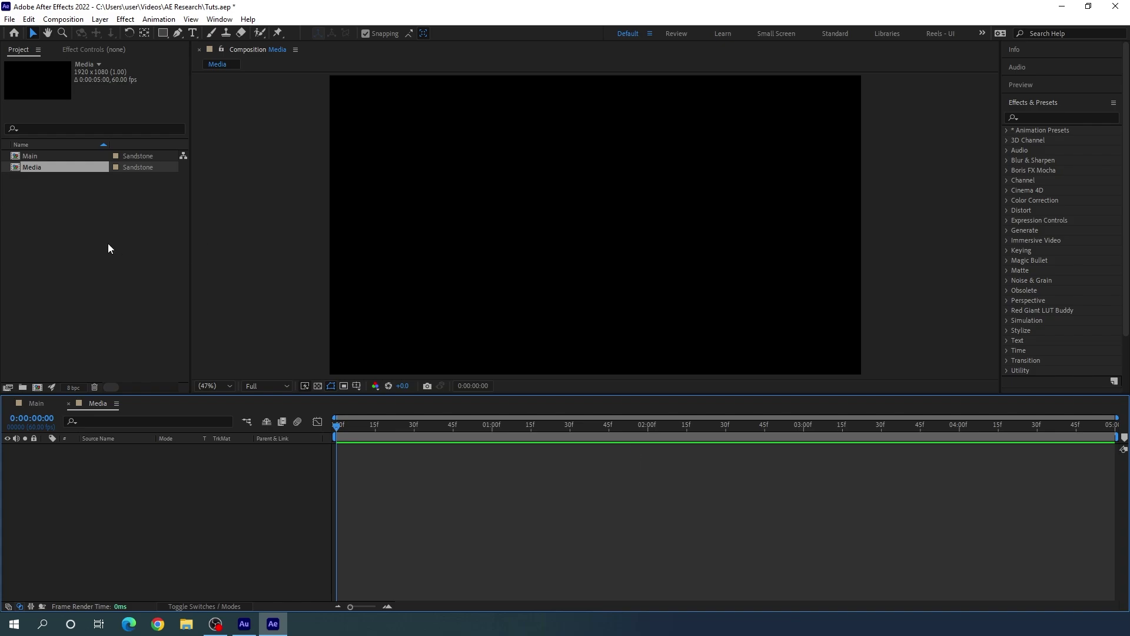
Import the Unsplash photo of the woman in round sunglasses and a dark shirt from the Downloads folder as footage.
click(129, 272)
right_click(86, 243)
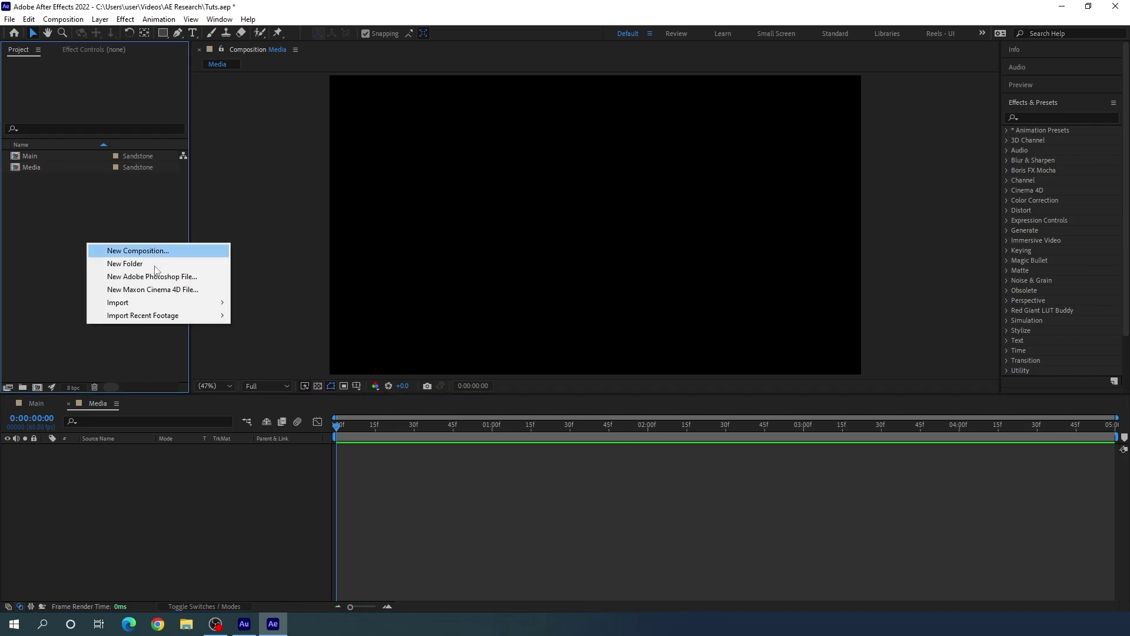
mouse_move(212, 302)
click(289, 303)
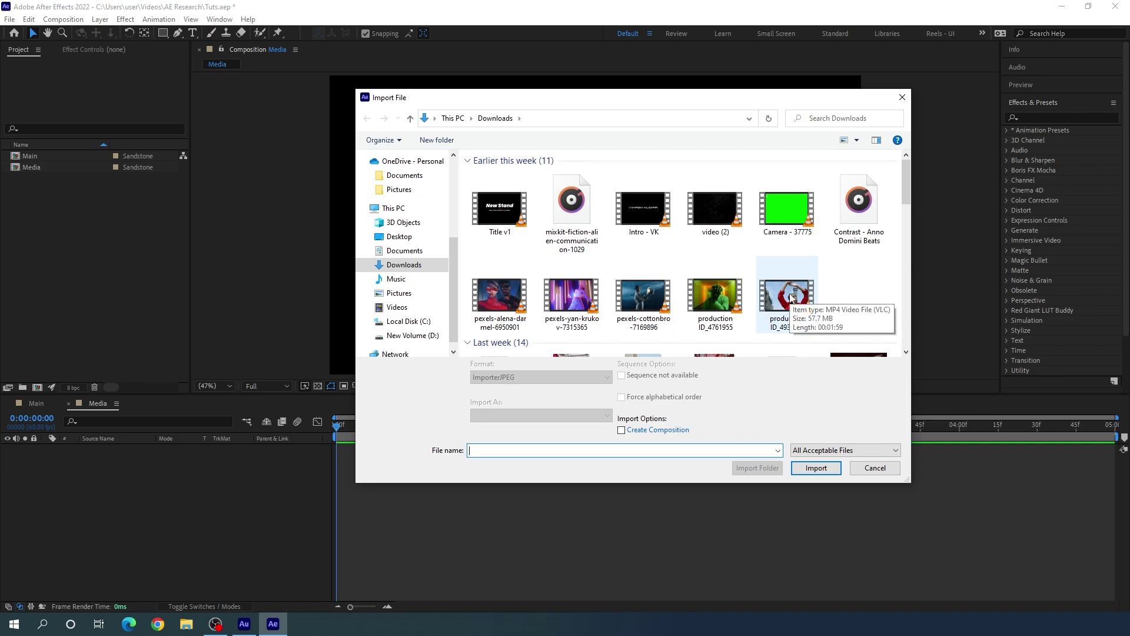
scroll(791, 299, down, 3)
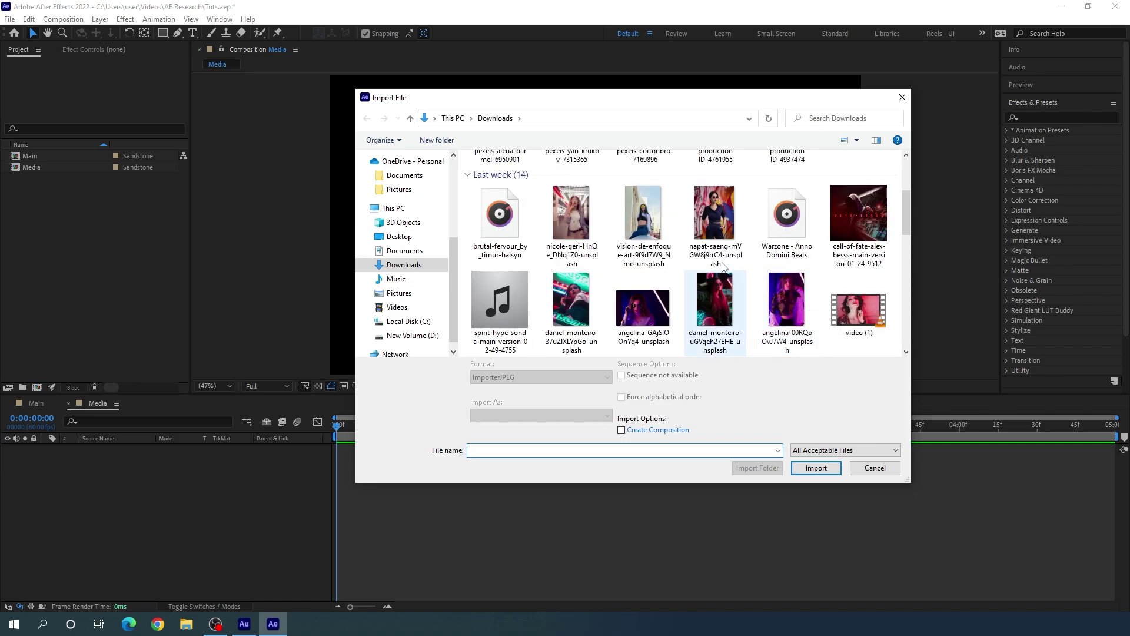
click(724, 227)
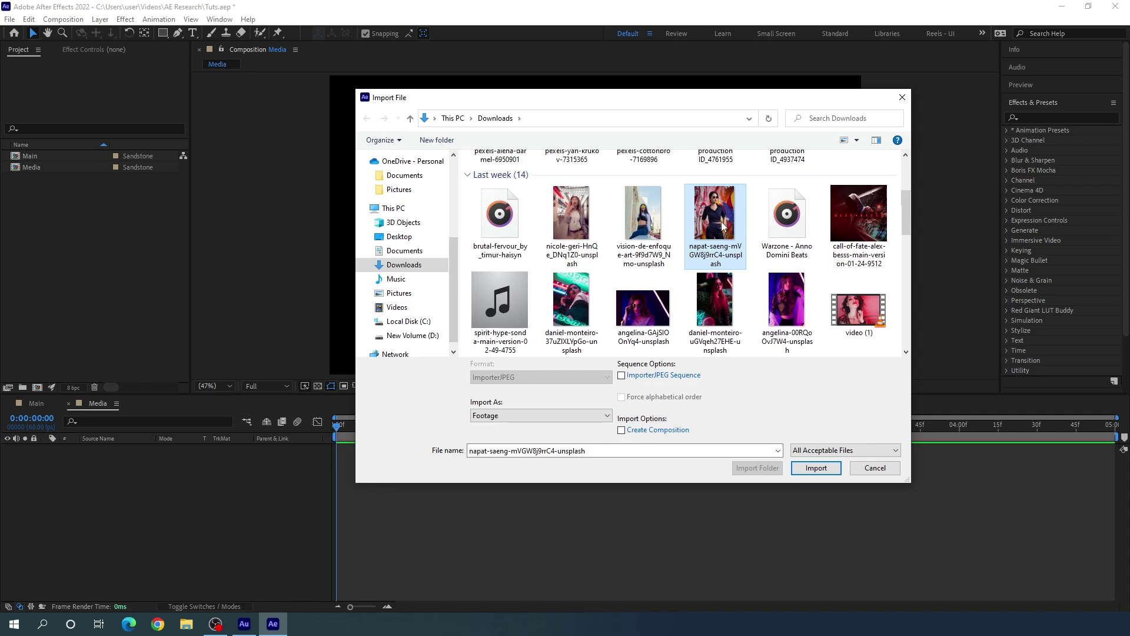
click(805, 467)
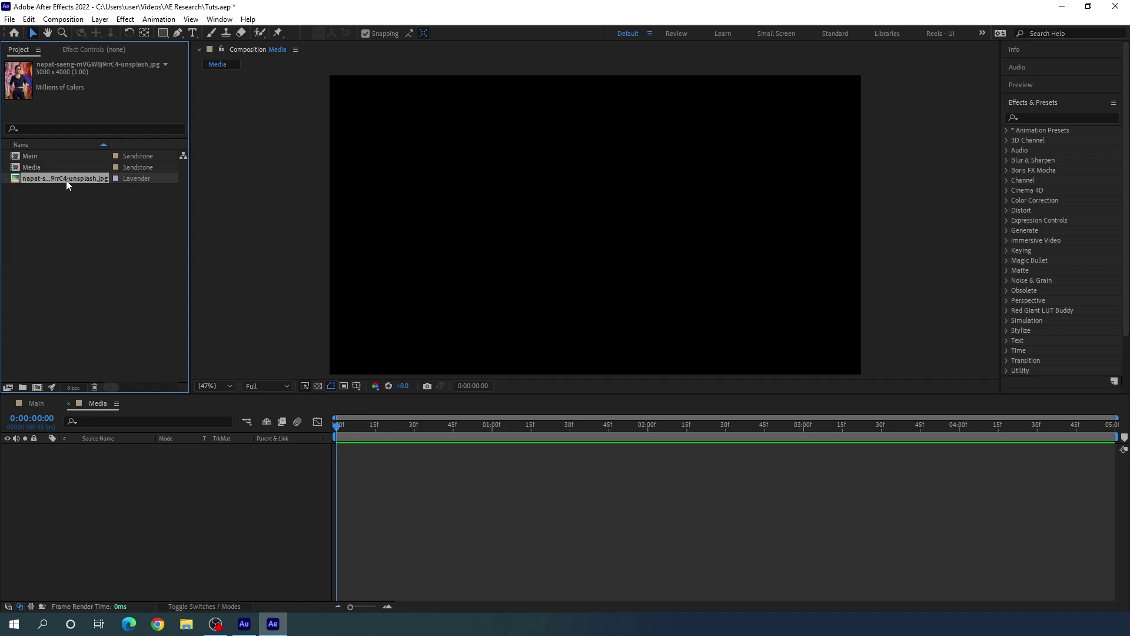
Place the imported photo in the Media composition at 65% scale and position 960, 1140.
drag(65, 180, 140, 471)
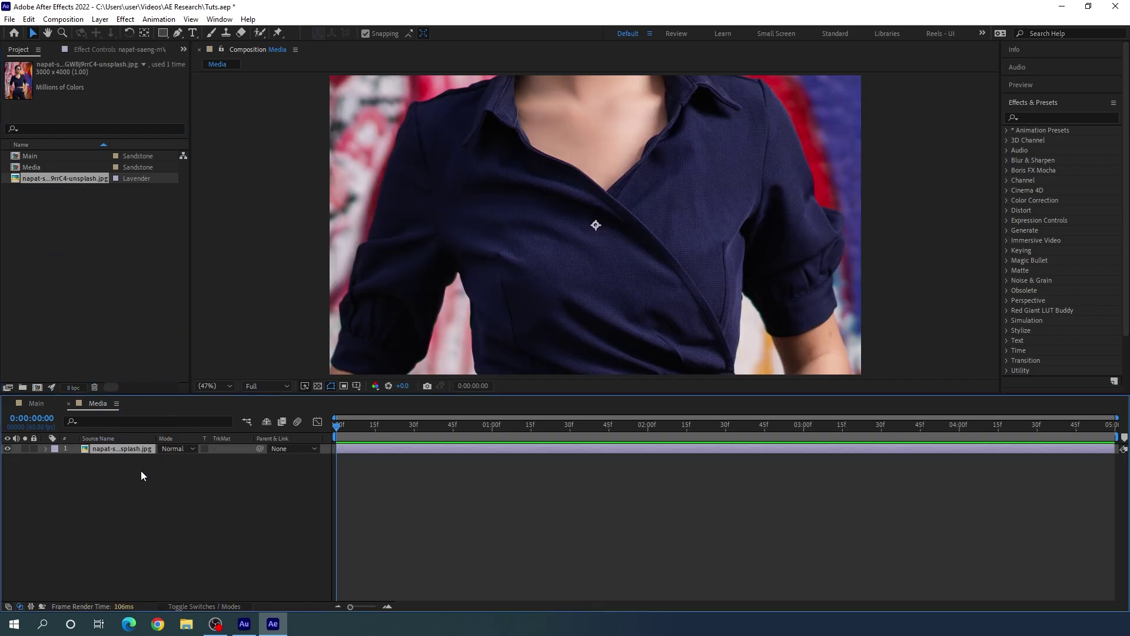
key(s)
click(197, 459)
text(65)
key(Return)
key(p)
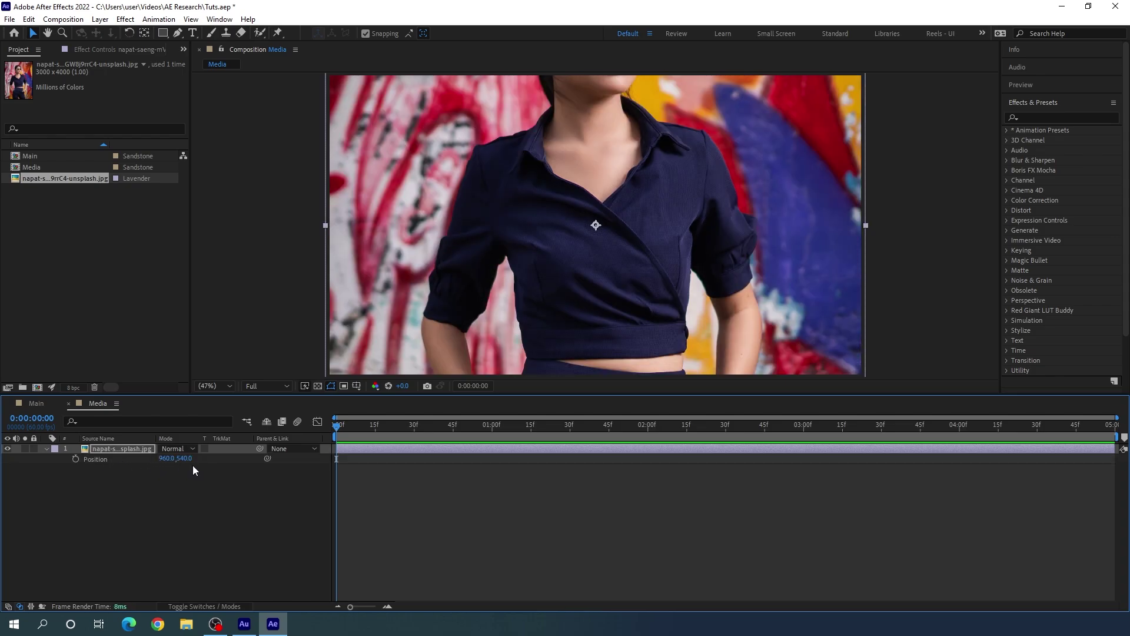
drag(184, 459, 547, 457)
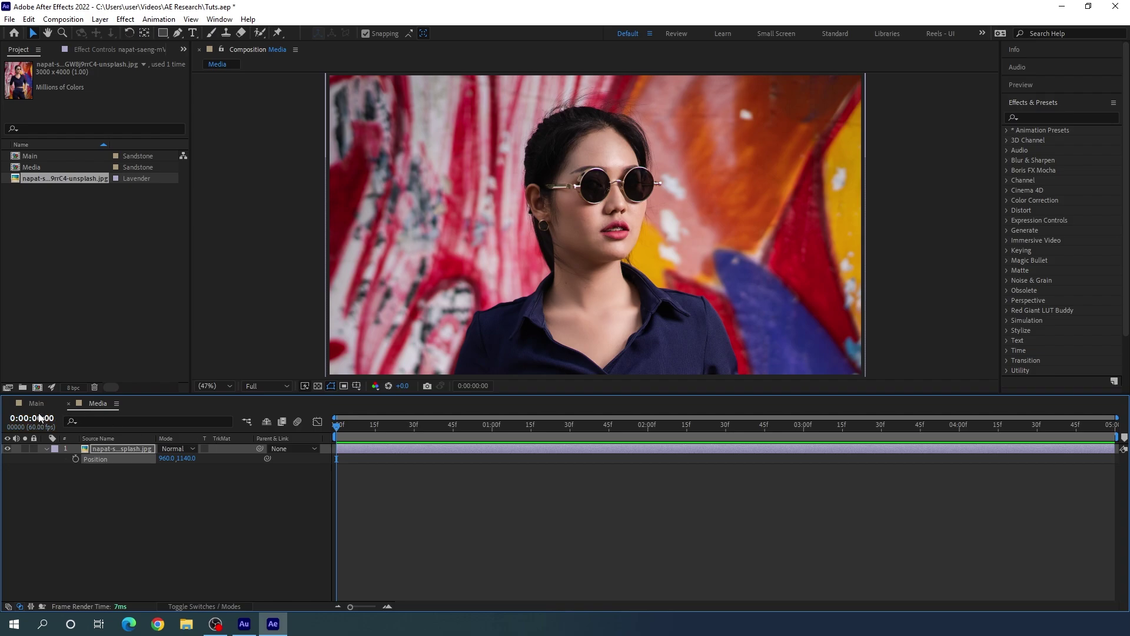
Nest the Media composition in Main and keyframe its scale at 90% at 0:00:04:59.
click(36, 404)
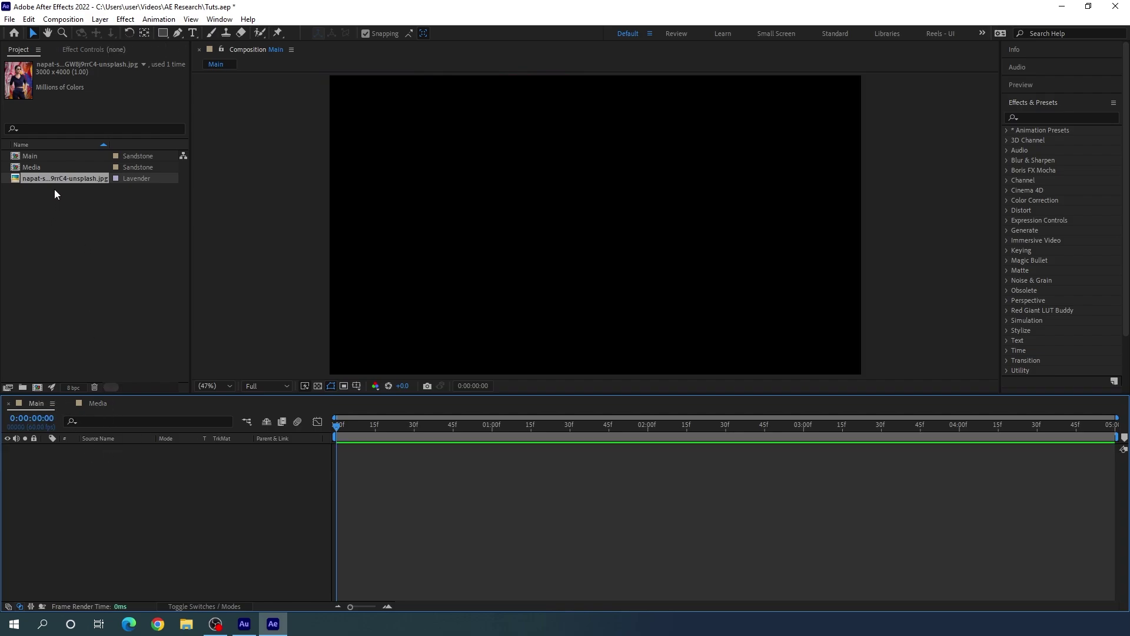
drag(39, 166, 112, 479)
drag(717, 424, 1114, 424)
key(s)
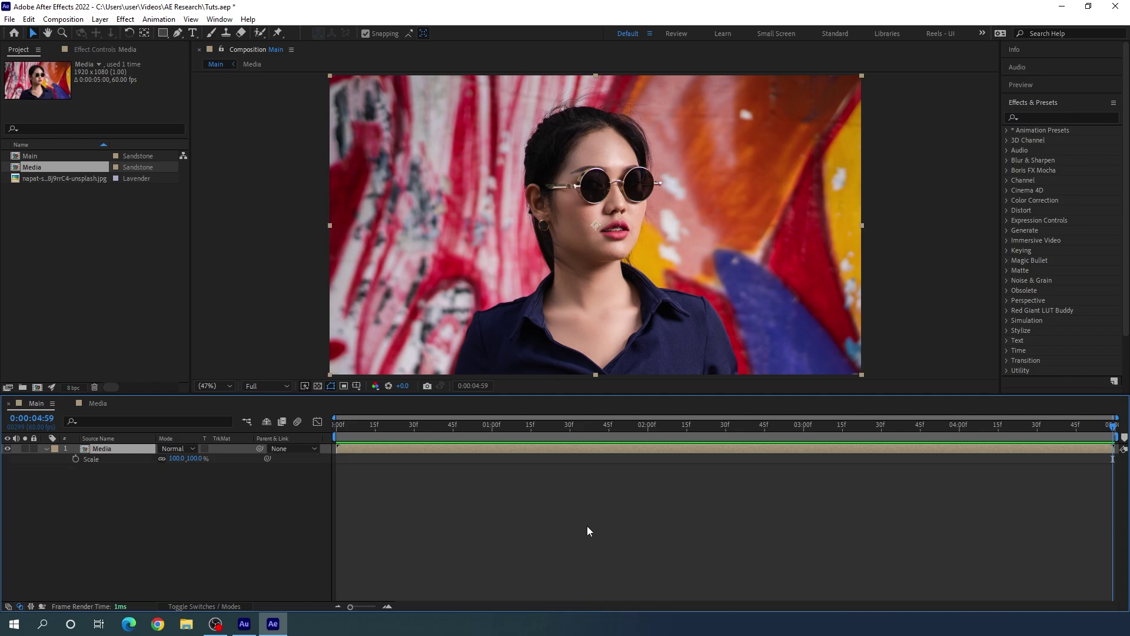
click(197, 460)
text(90)
key(Return)
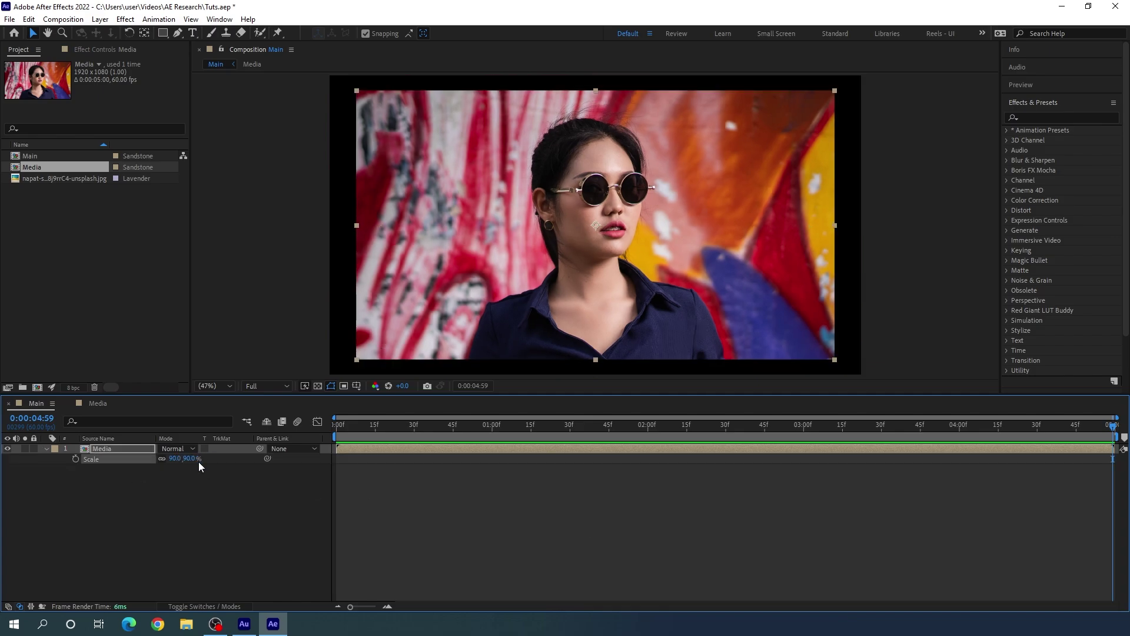
click(75, 461)
Keyframe the Media layer's scale at 120% at 0:00:00:00 and preview the zoom-out animation.
drag(836, 427, 316, 433)
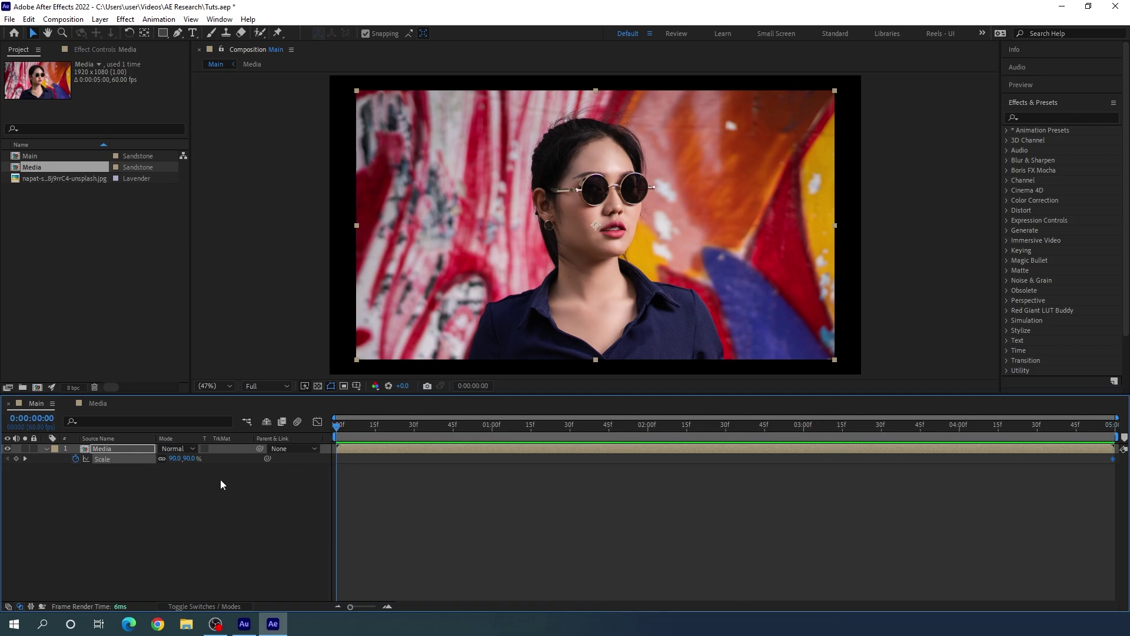
click(189, 459)
text(120)
key(Return)
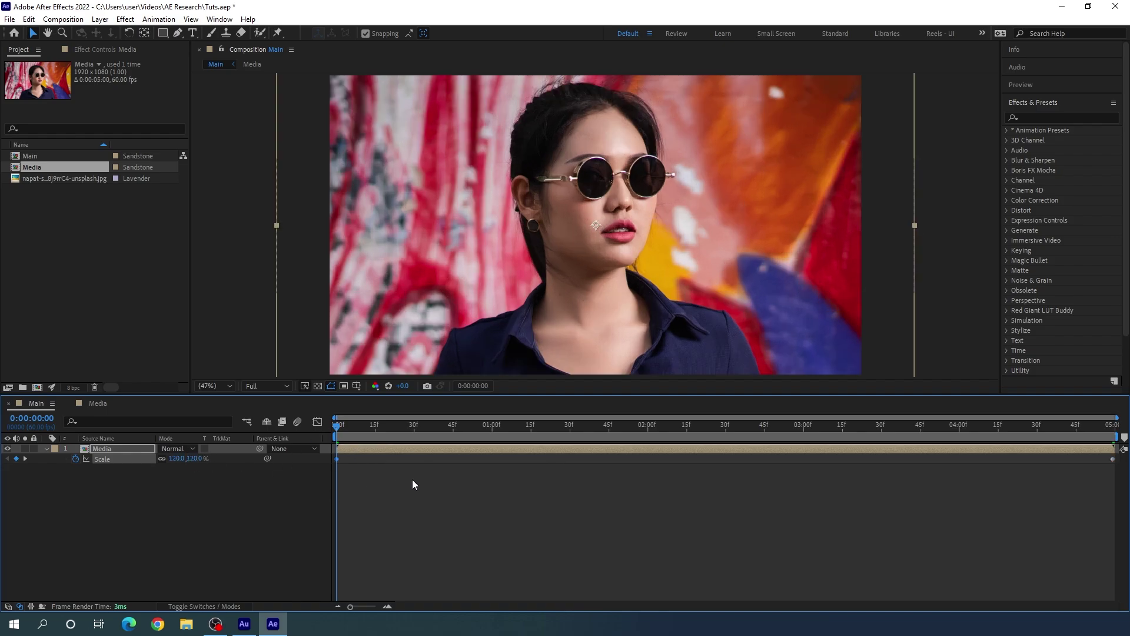
key(space)
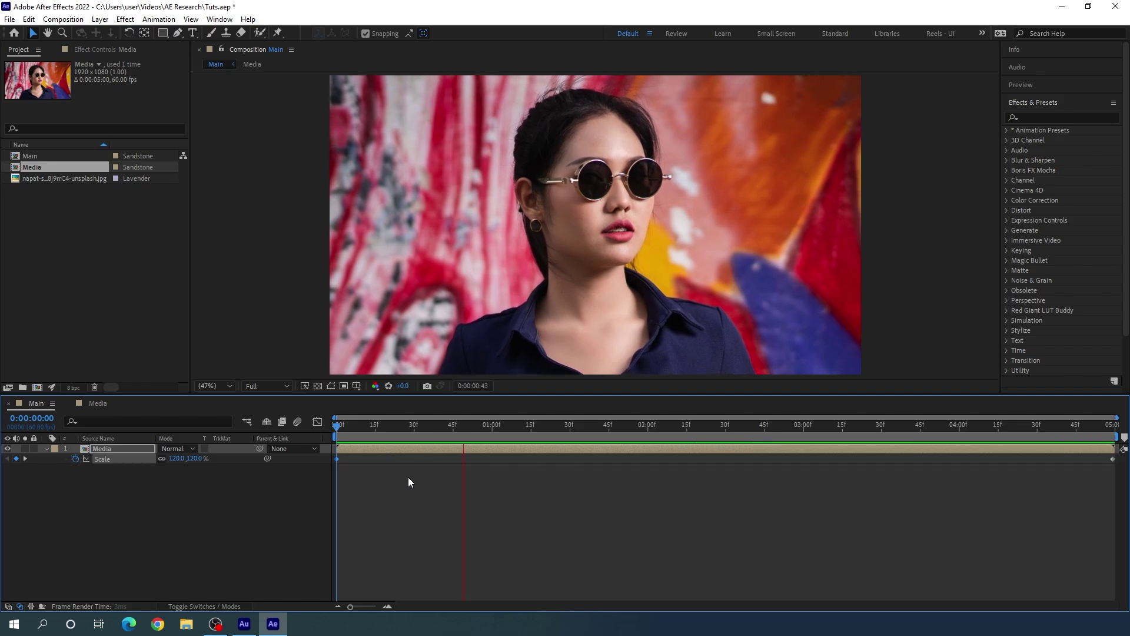
key(space)
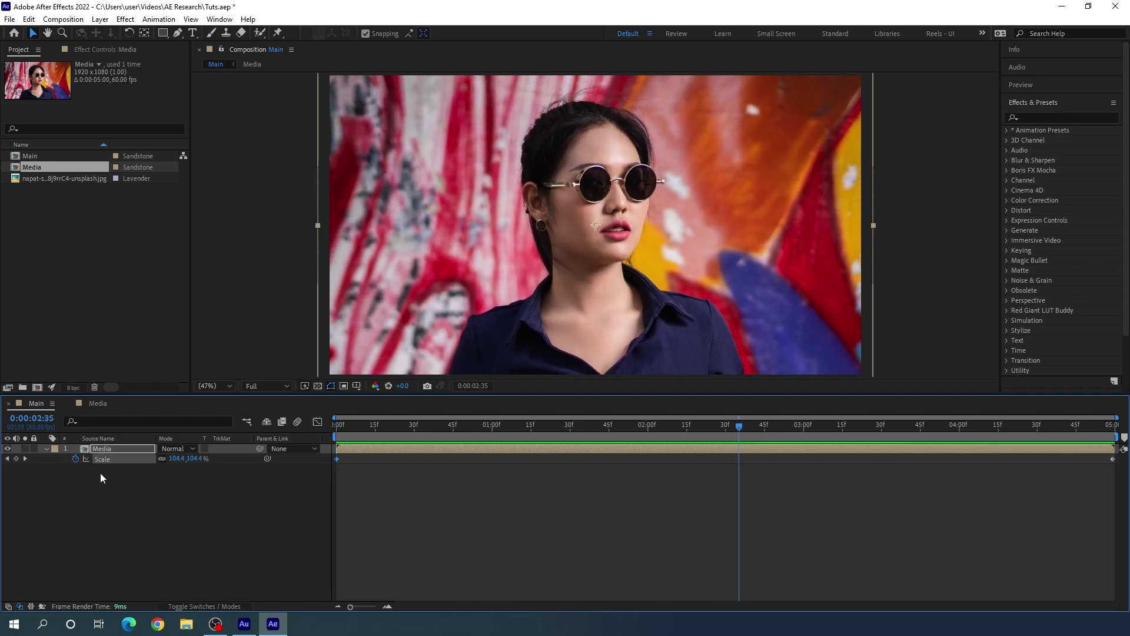
click(46, 449)
click(143, 481)
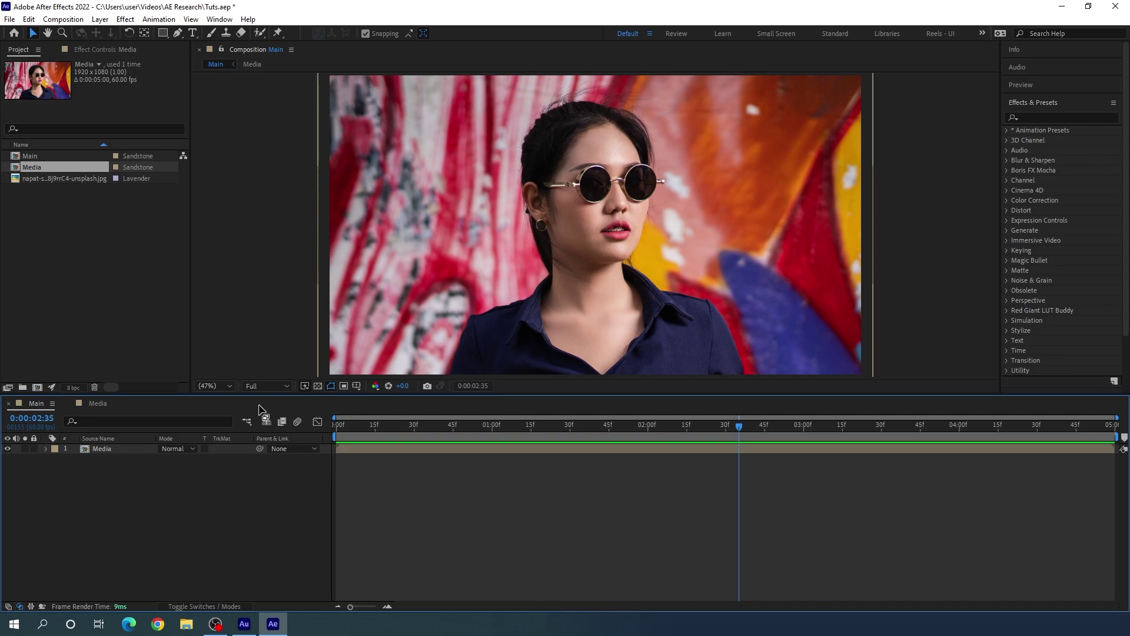
Find the Tint effect and apply it to the Media layer in Main.
click(116, 451)
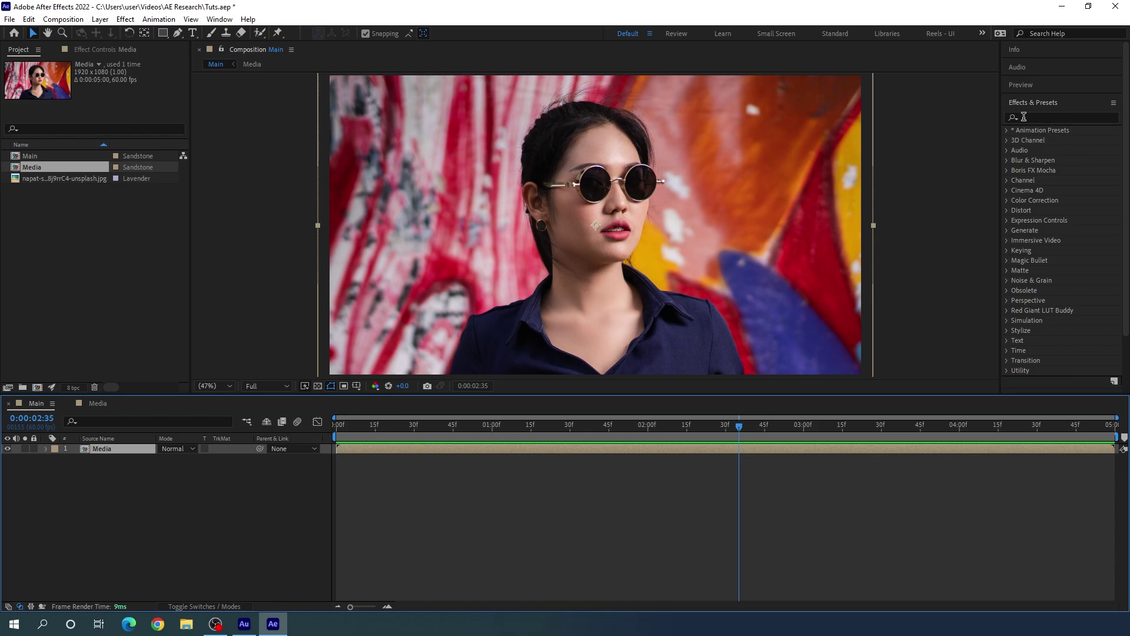
click(219, 19)
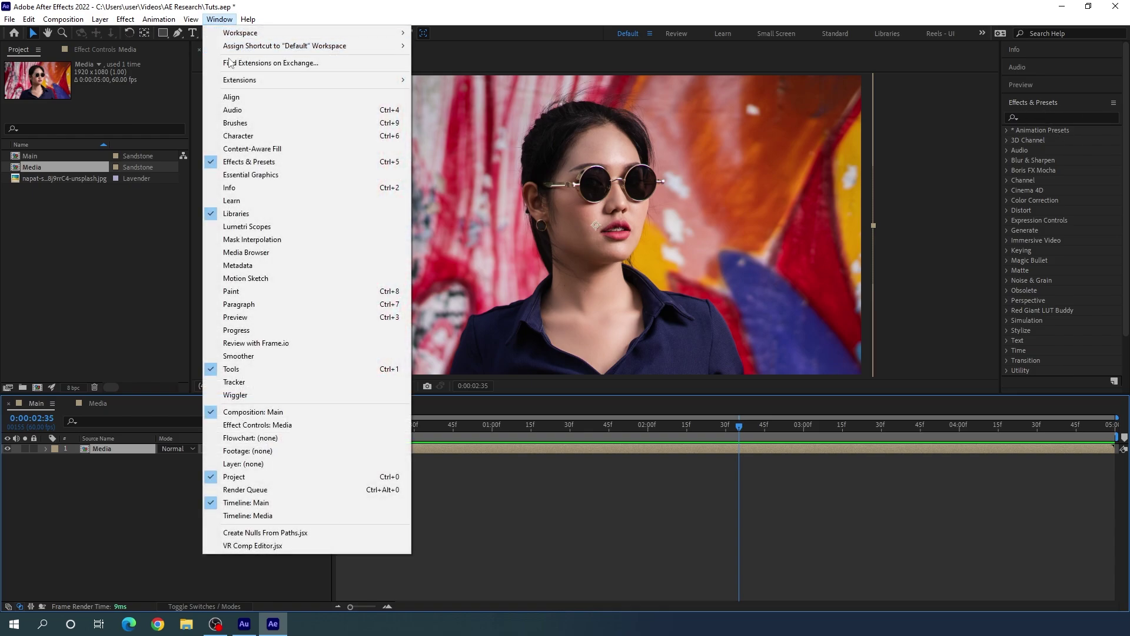
click(395, 9)
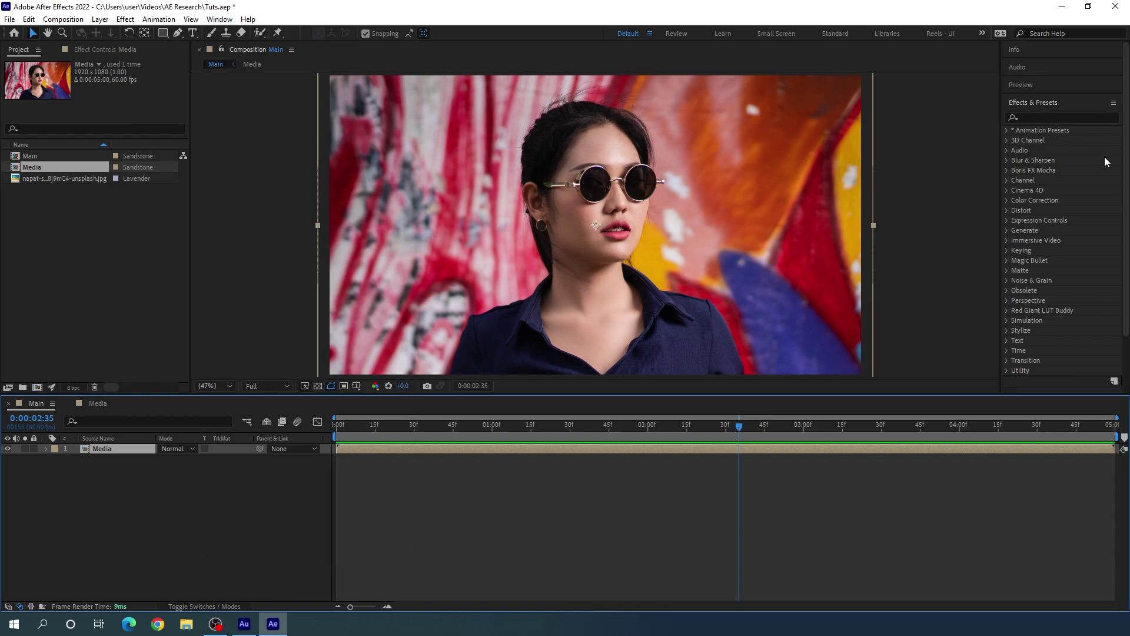
click(1046, 118)
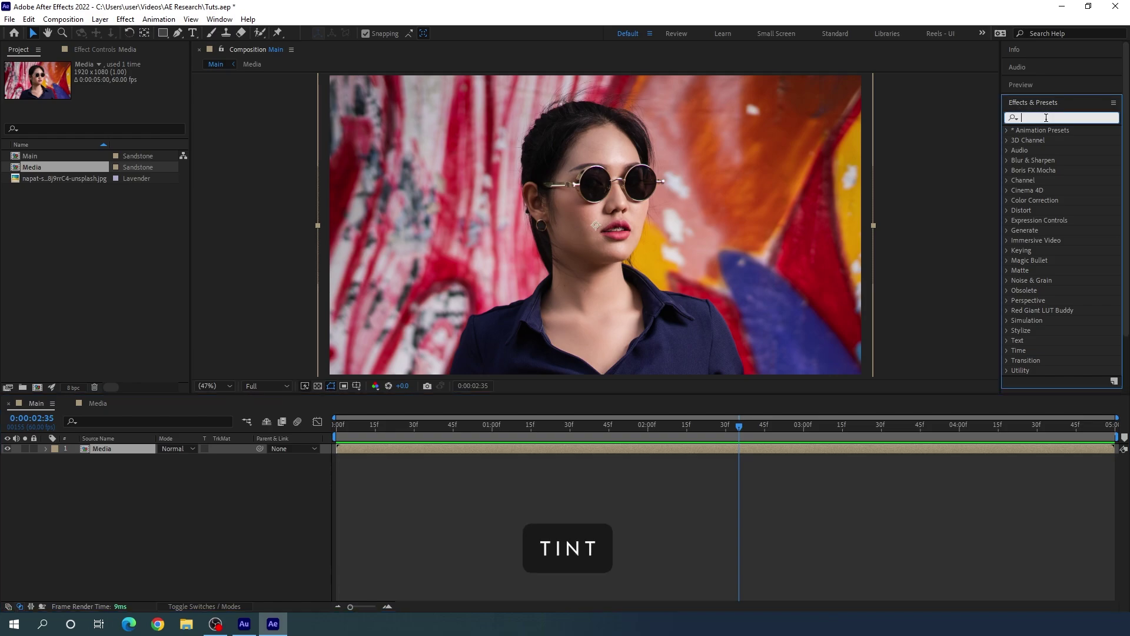
text(tint)
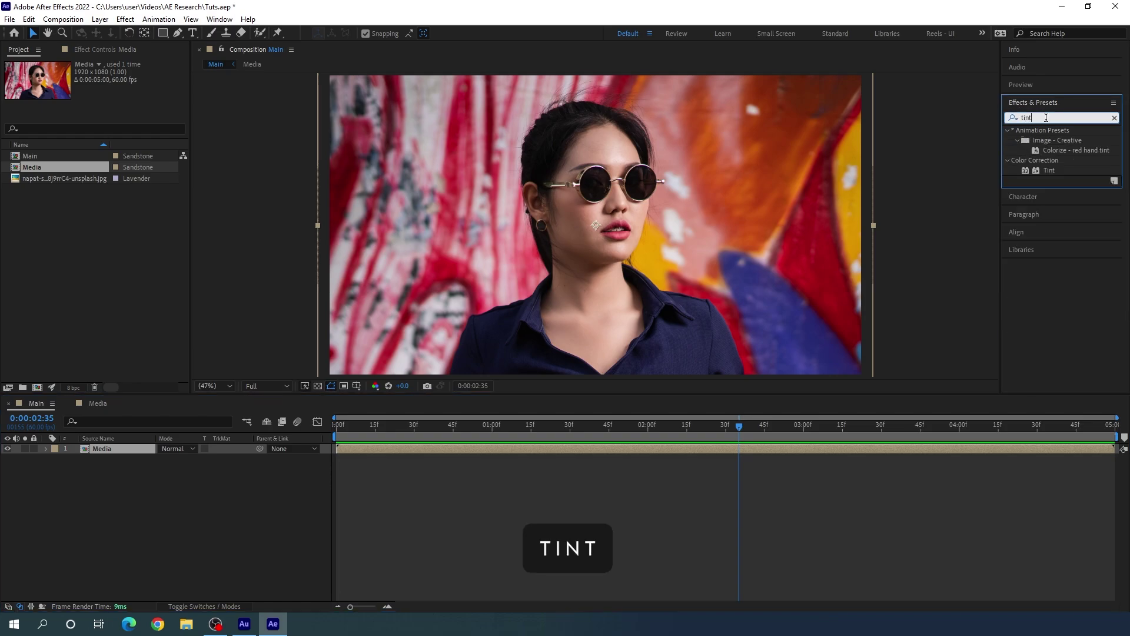
drag(1049, 170, 603, 238)
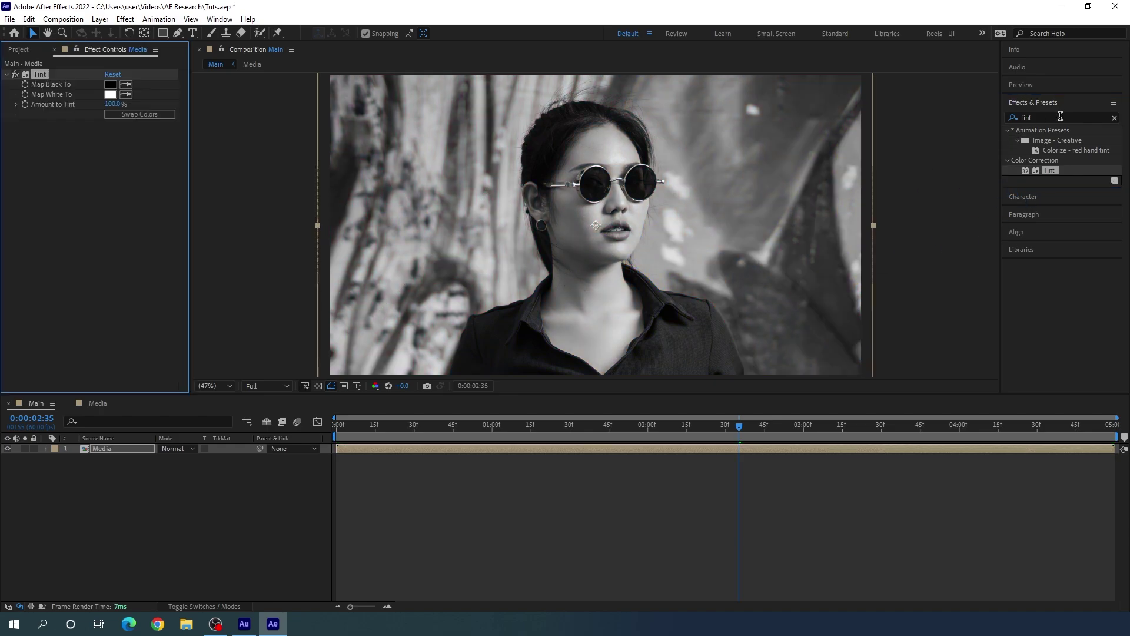
Apply the Camera Lens Blur effect to the Media layer and set its Blur Radius to 10.
click(1114, 117)
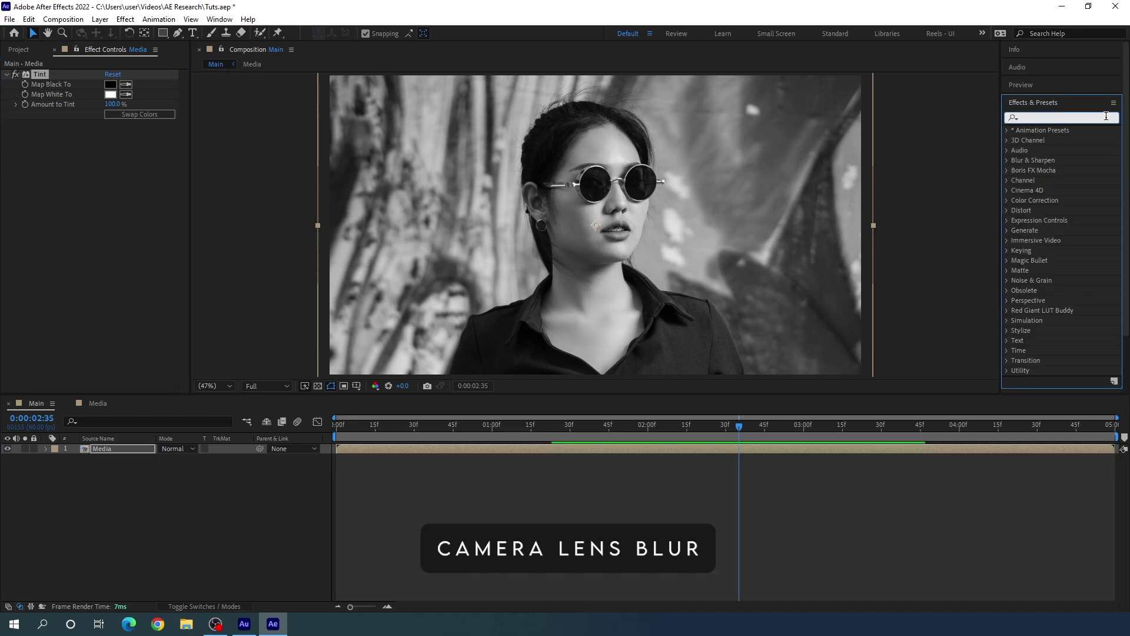
text(camer)
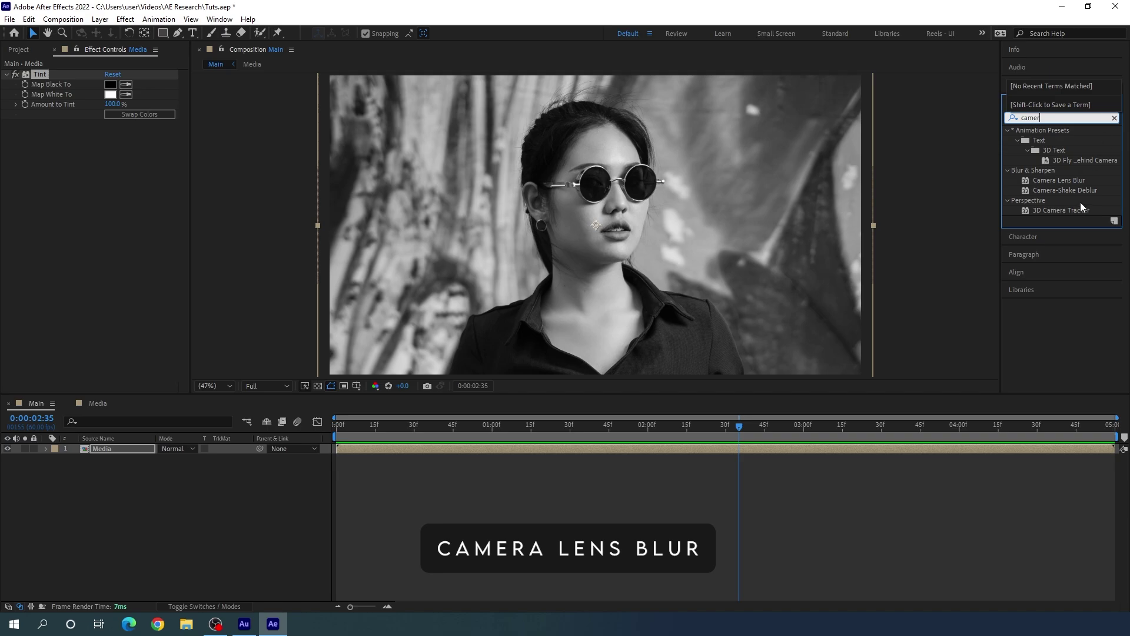
drag(1065, 181, 613, 242)
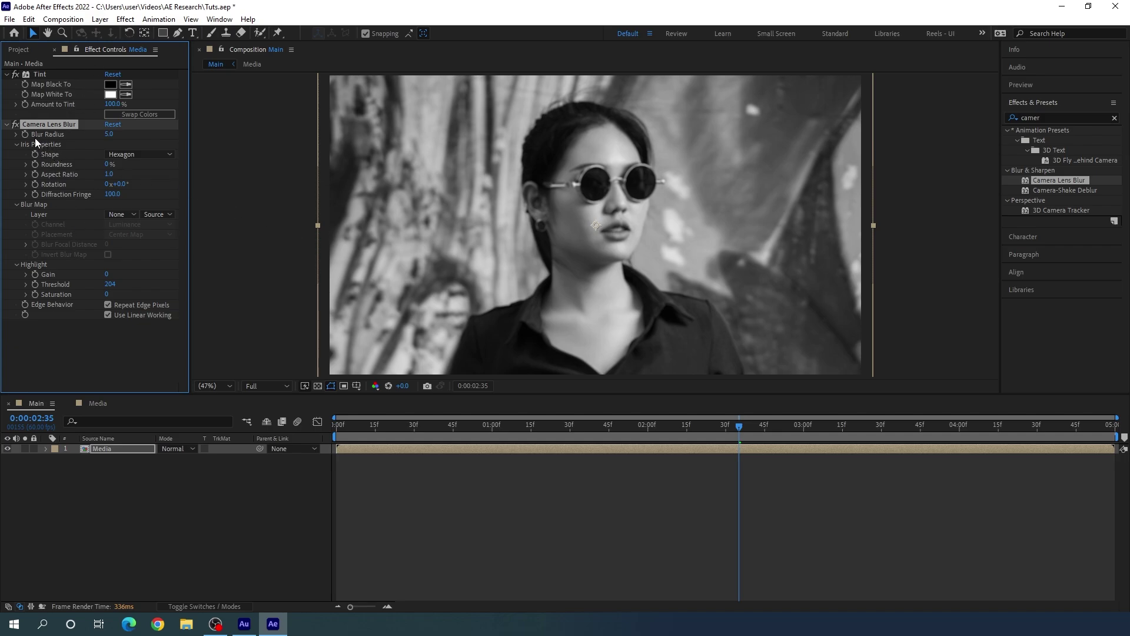
click(110, 135)
text(10)
key(Return)
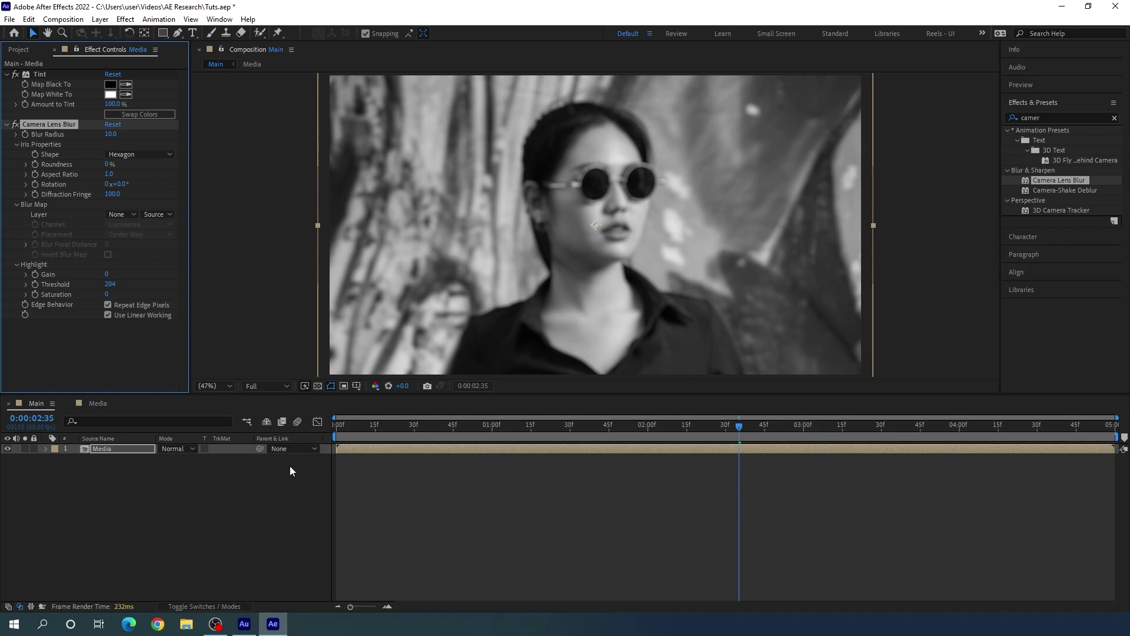
Add a white 1920 x 1080 solid layer named Noise to the Main composition.
click(101, 19)
mouse_move(126, 33)
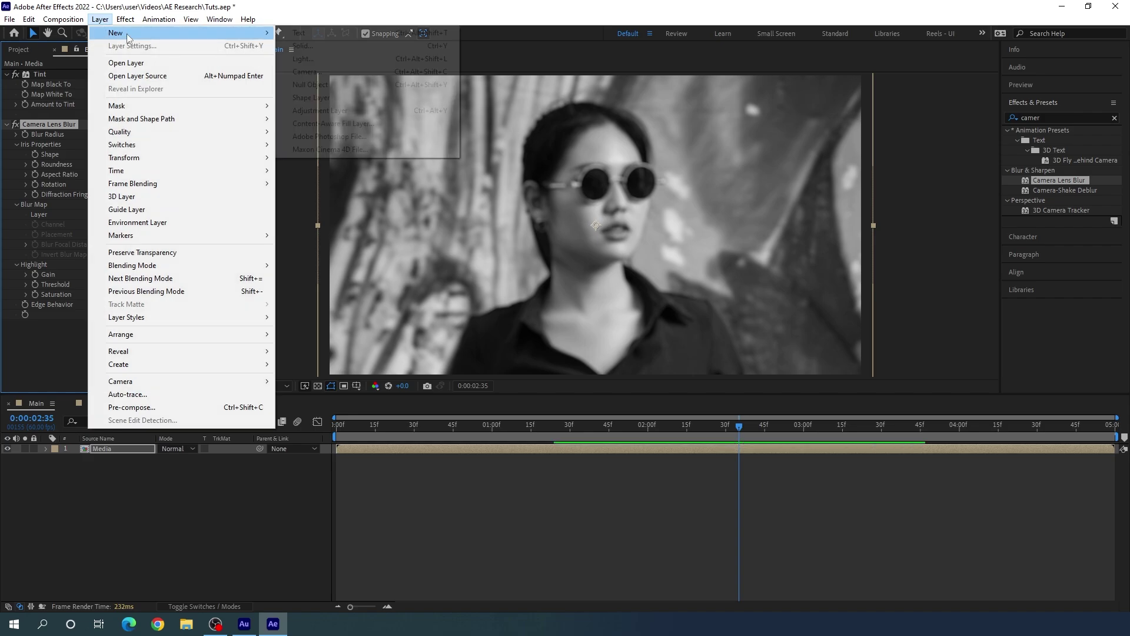
click(313, 46)
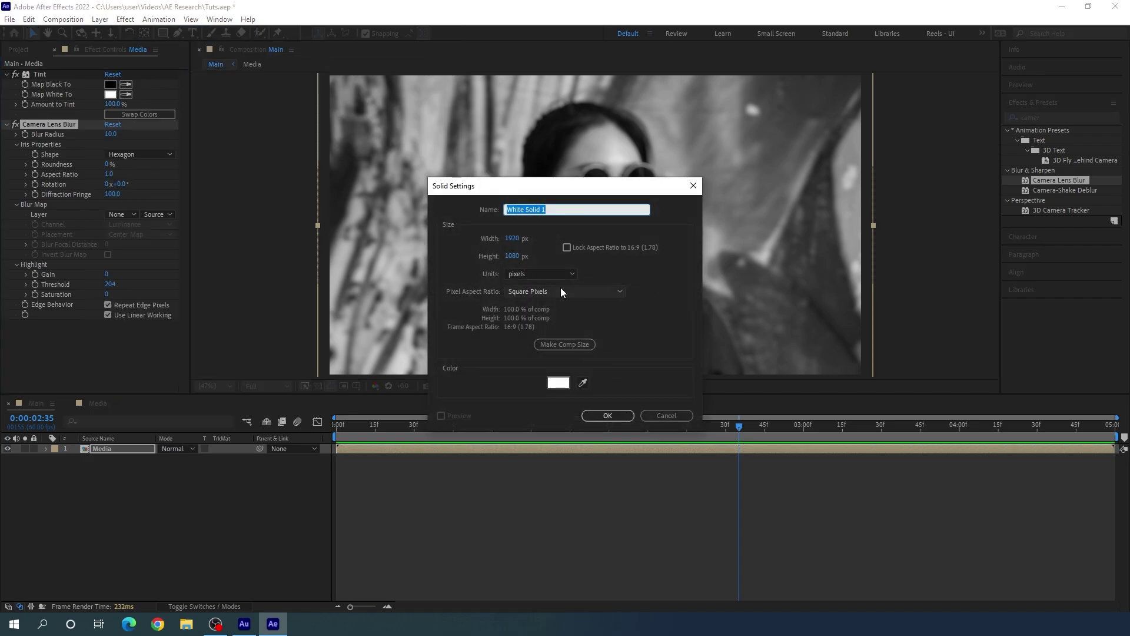
text(Noise)
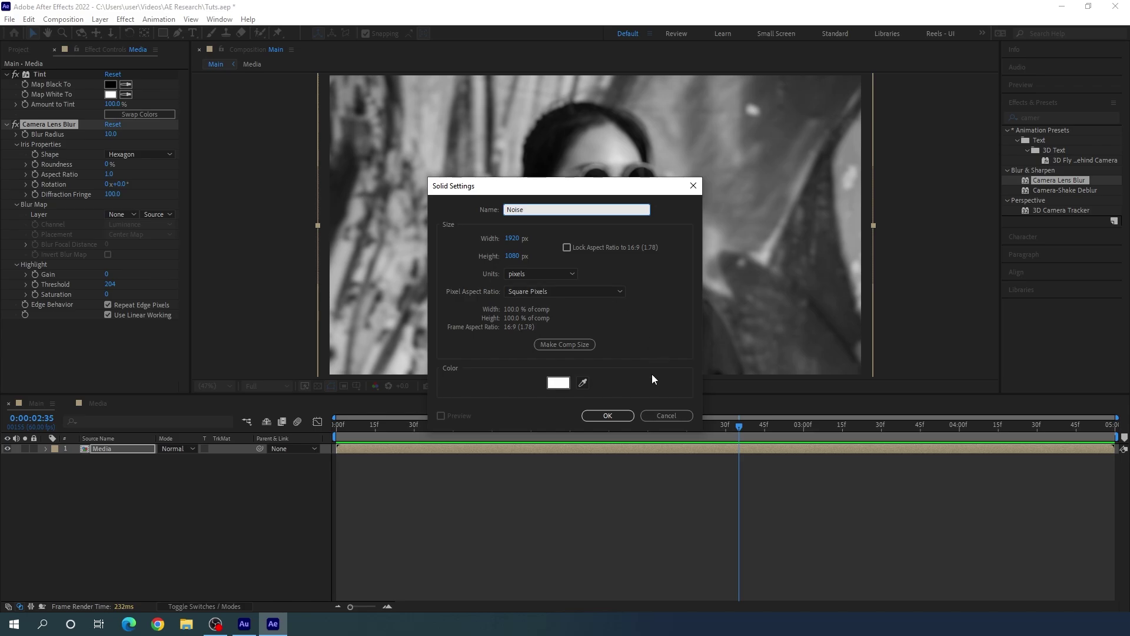
click(619, 414)
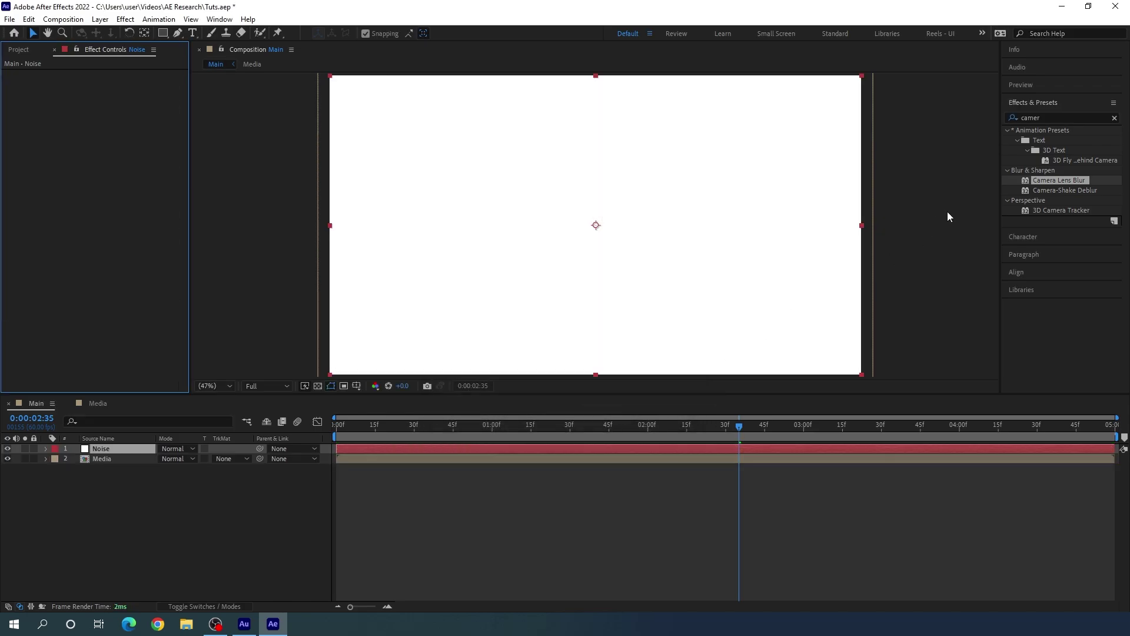
Find the Fractal Noise effect and apply it to the Noise layer.
click(1114, 118)
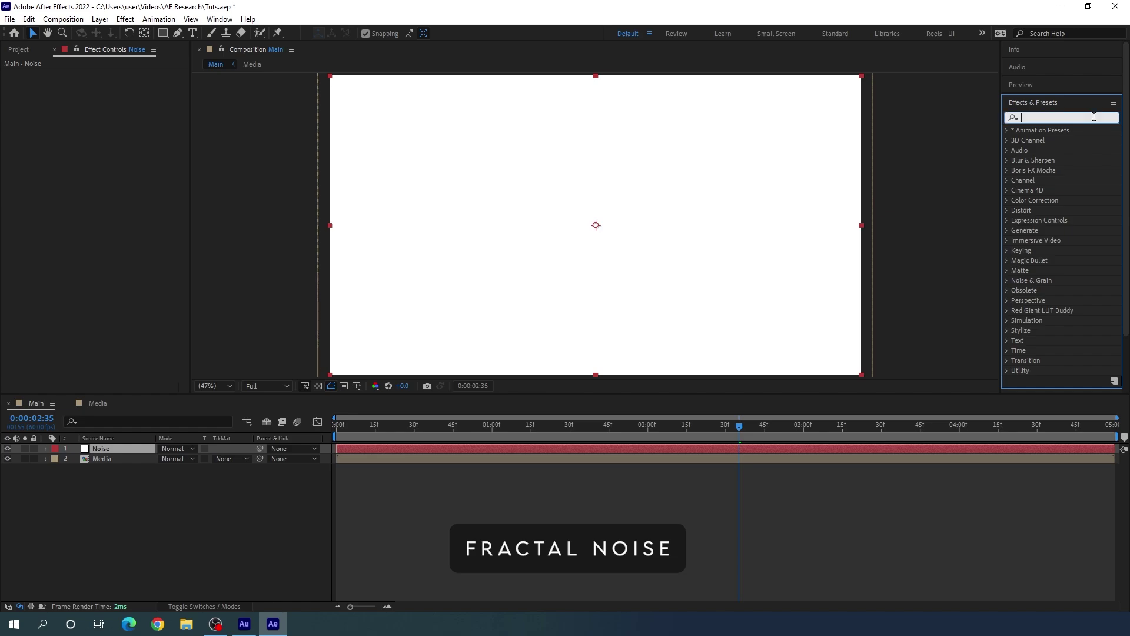
click(1094, 117)
text(noise)
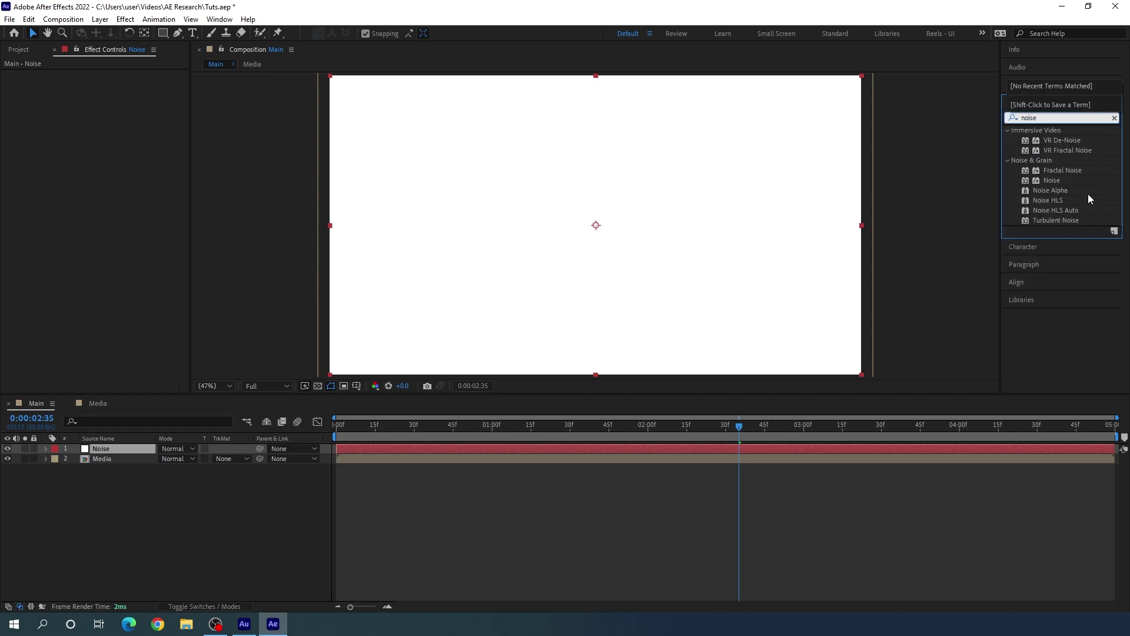
drag(1070, 171, 624, 251)
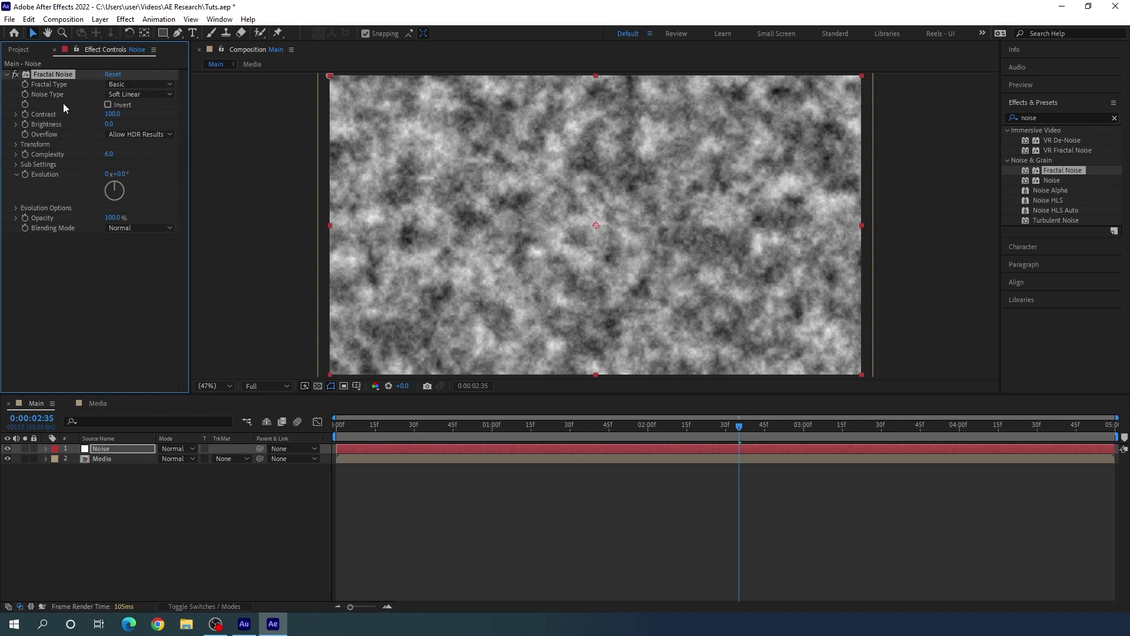
Set the Fractal Noise effect's Fractal Type to Dynamic and its Noise Type to Block.
click(139, 85)
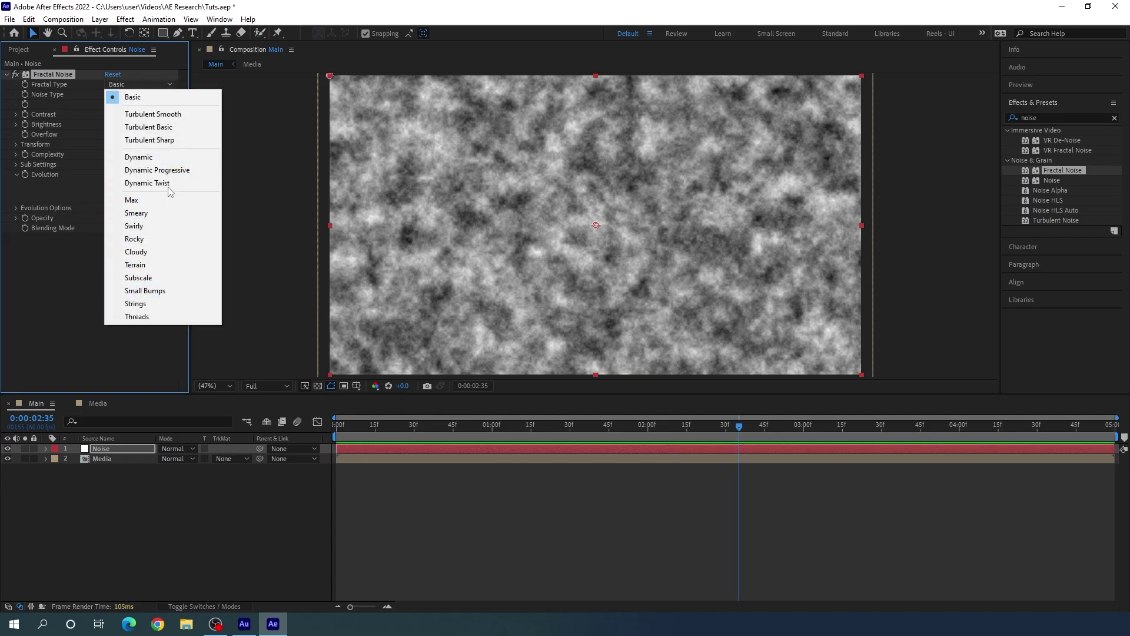
click(160, 160)
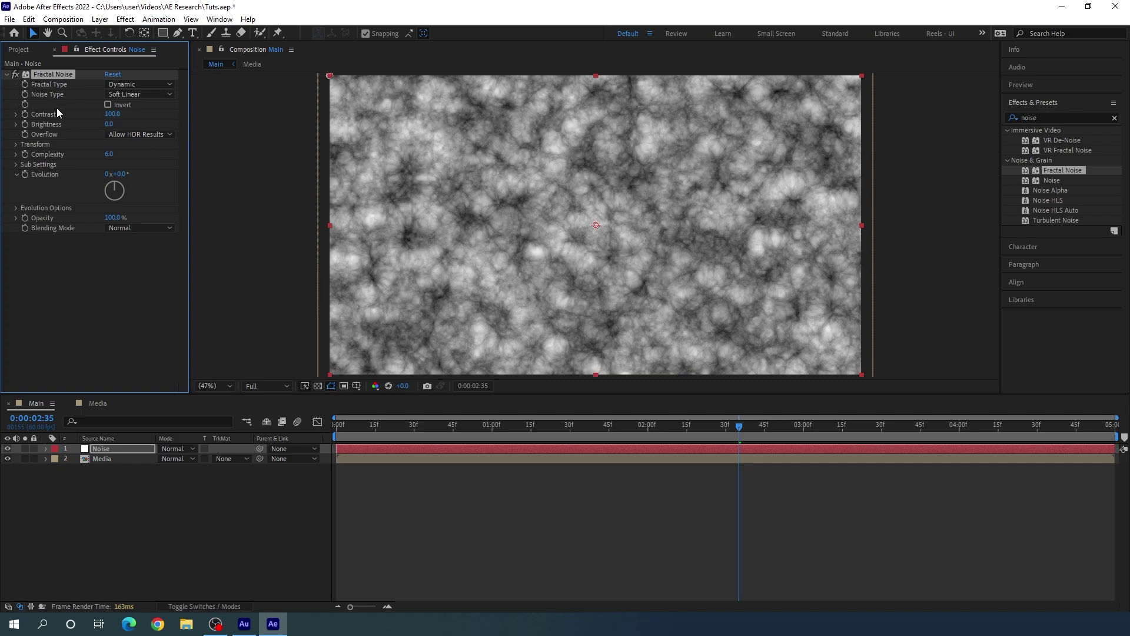
click(139, 94)
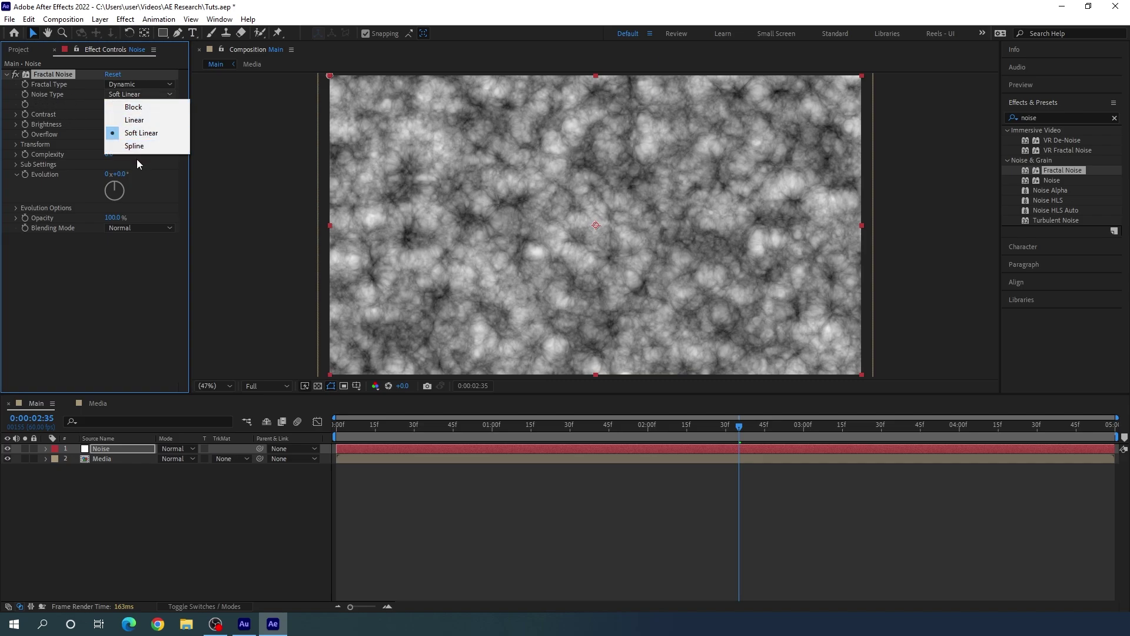
click(141, 108)
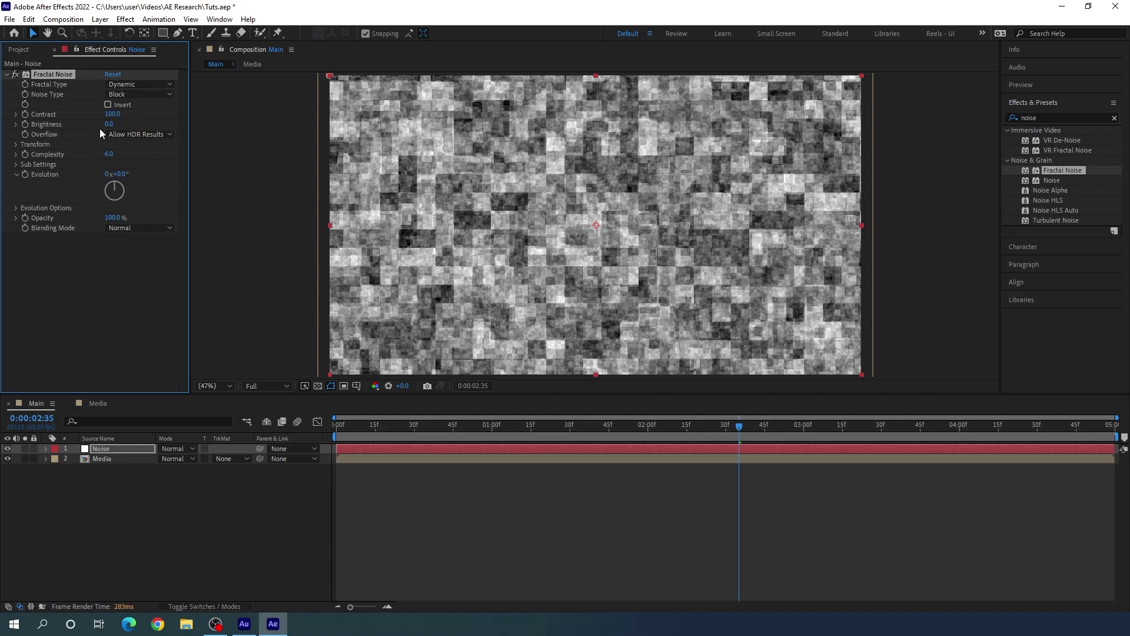
Set the Fractal Noise Contrast to 60 and Brightness to -60.
click(114, 114)
text(60)
key(Return)
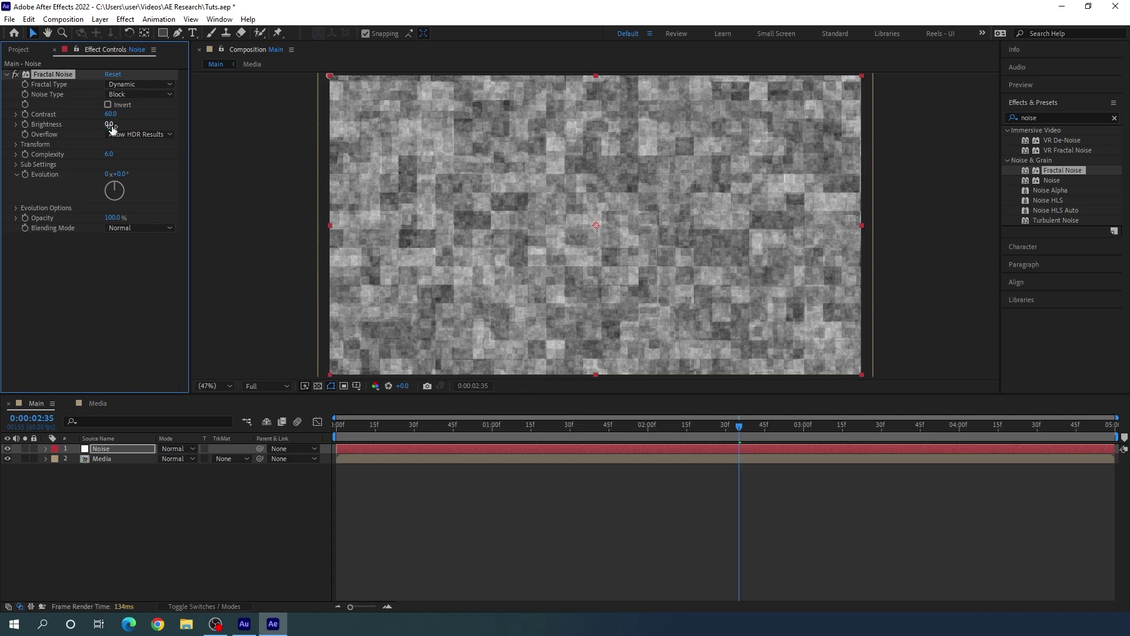
click(111, 124)
text(-60)
key(Return)
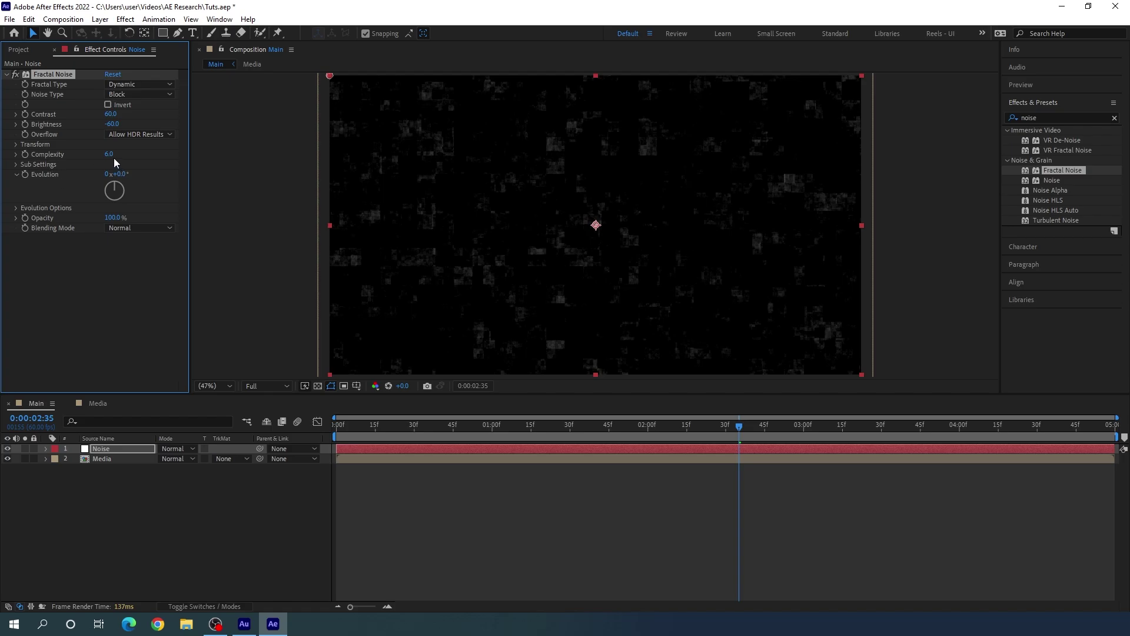
Set the Fractal Noise Complexity to 1.2 and its Transform Scale to 200.
click(111, 154)
text(1)
text(2)
key(Return)
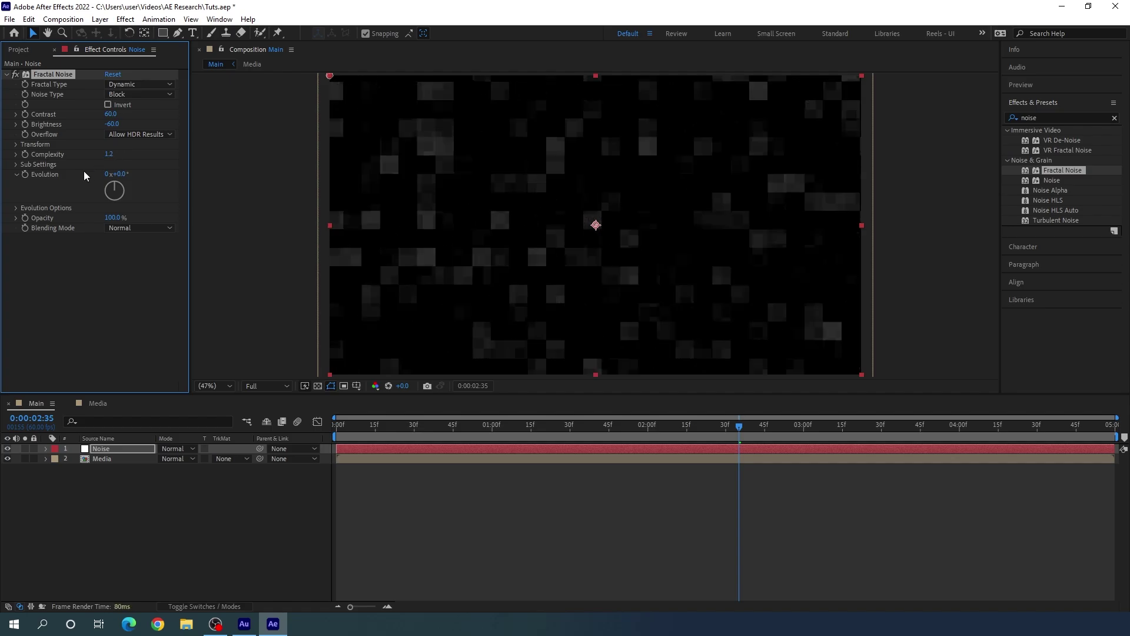
click(17, 145)
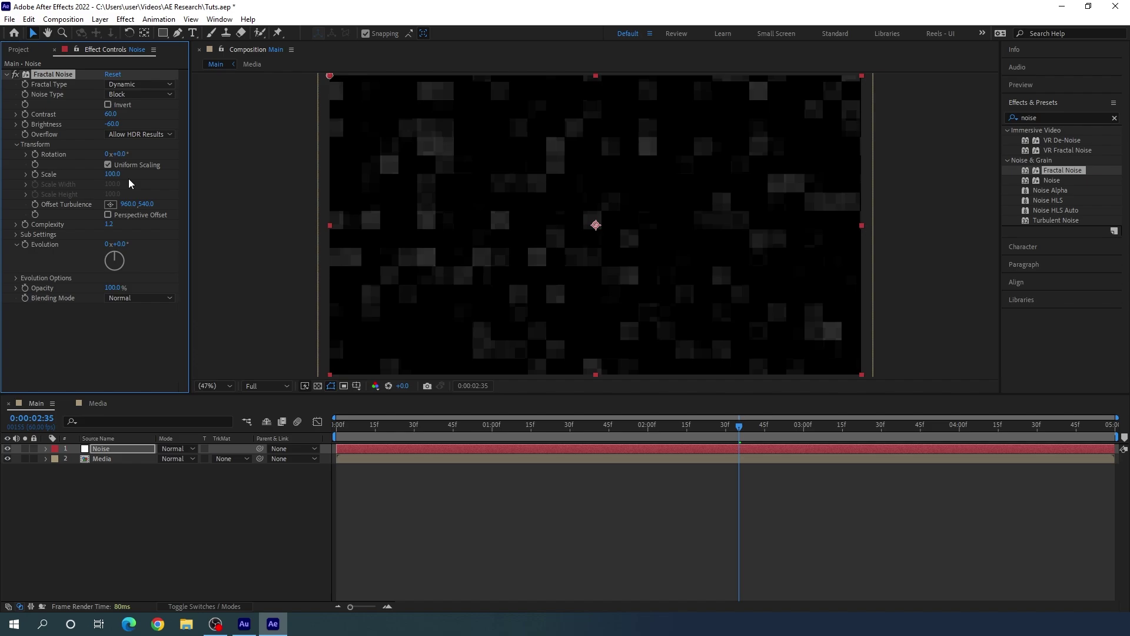
click(113, 174)
text(200)
key(Return)
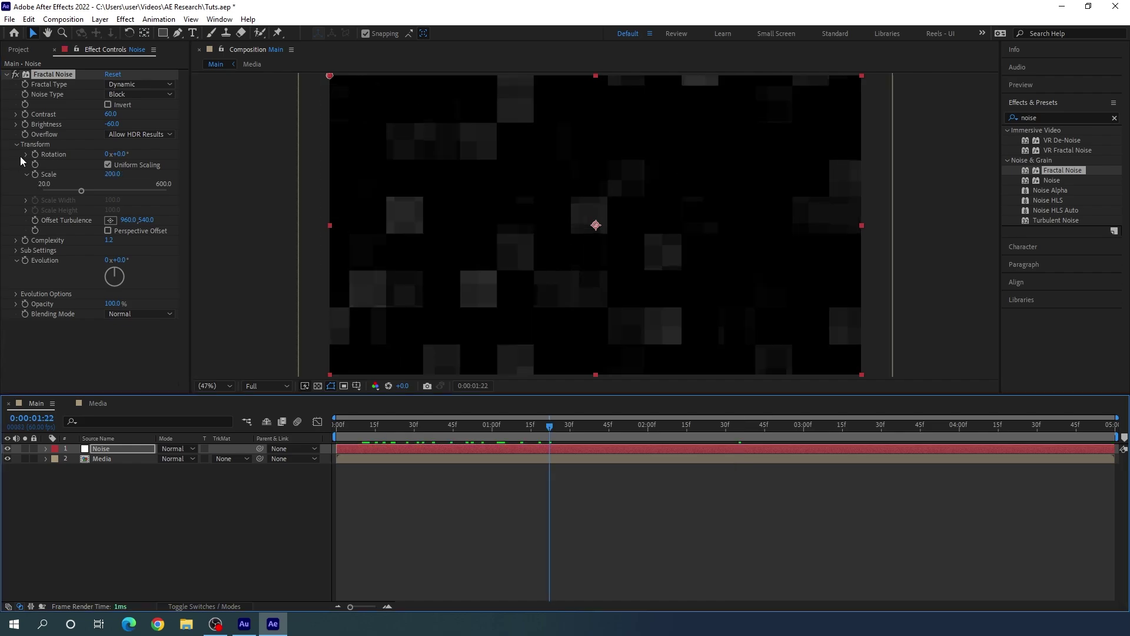
click(17, 145)
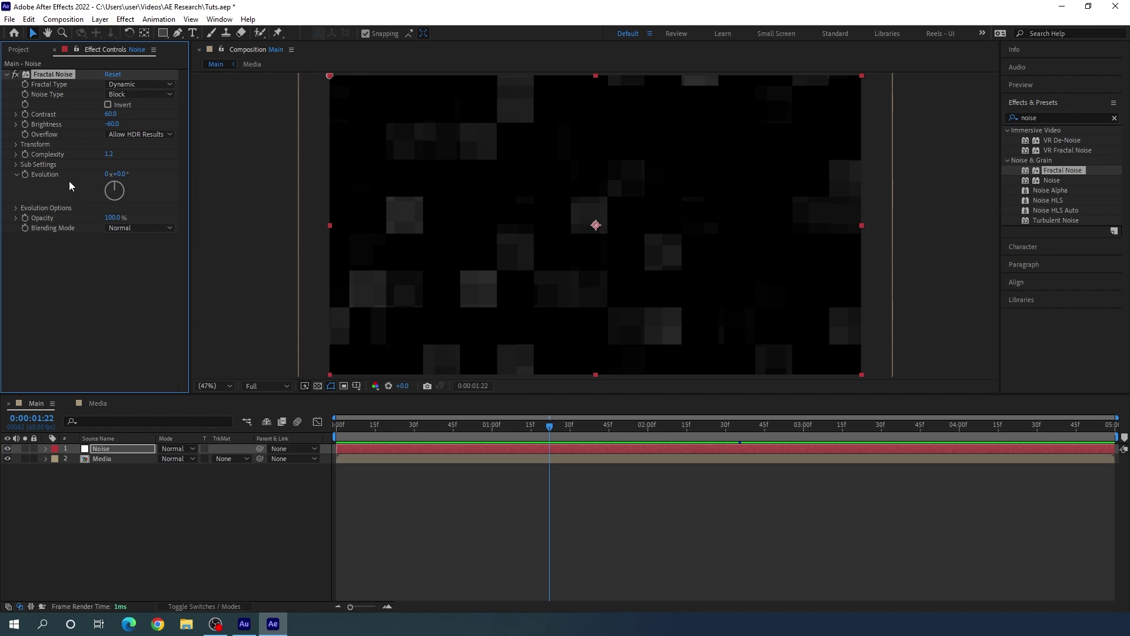
Add the expression time*100 to the Fractal Noise Evolution and preview the moving blocks.
alt+click(25, 174)
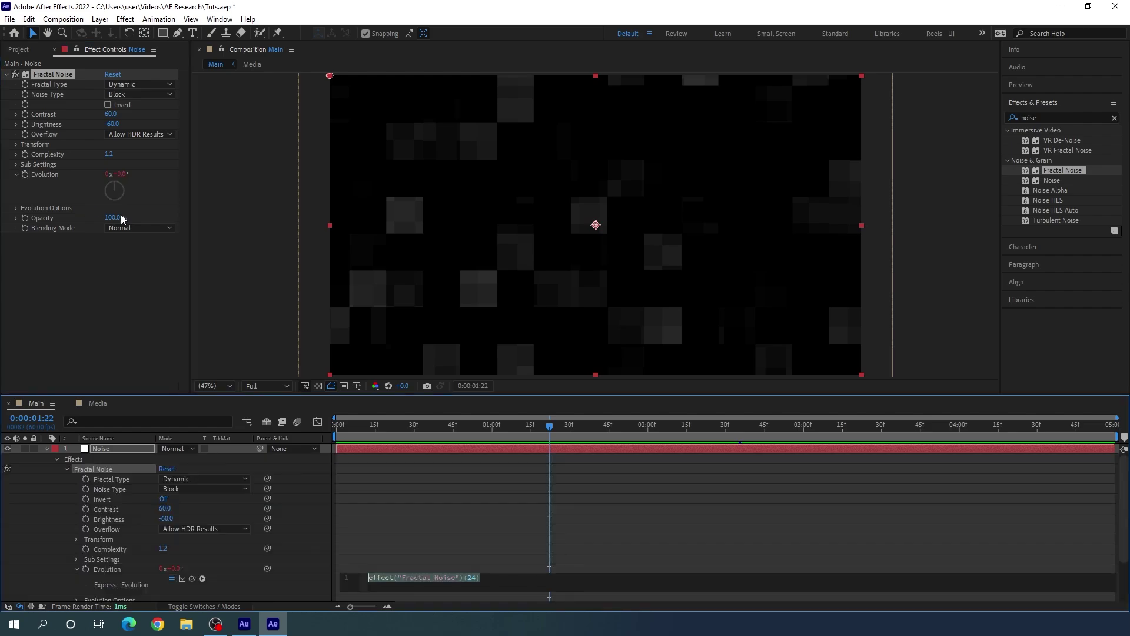
key(BackSpace)
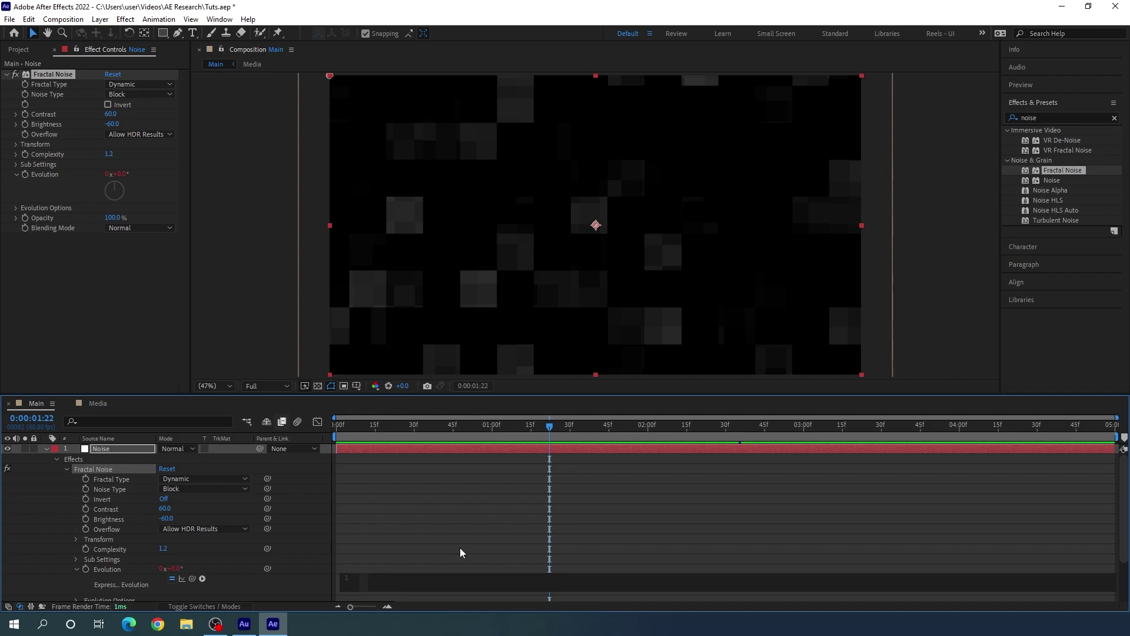
text(time*)
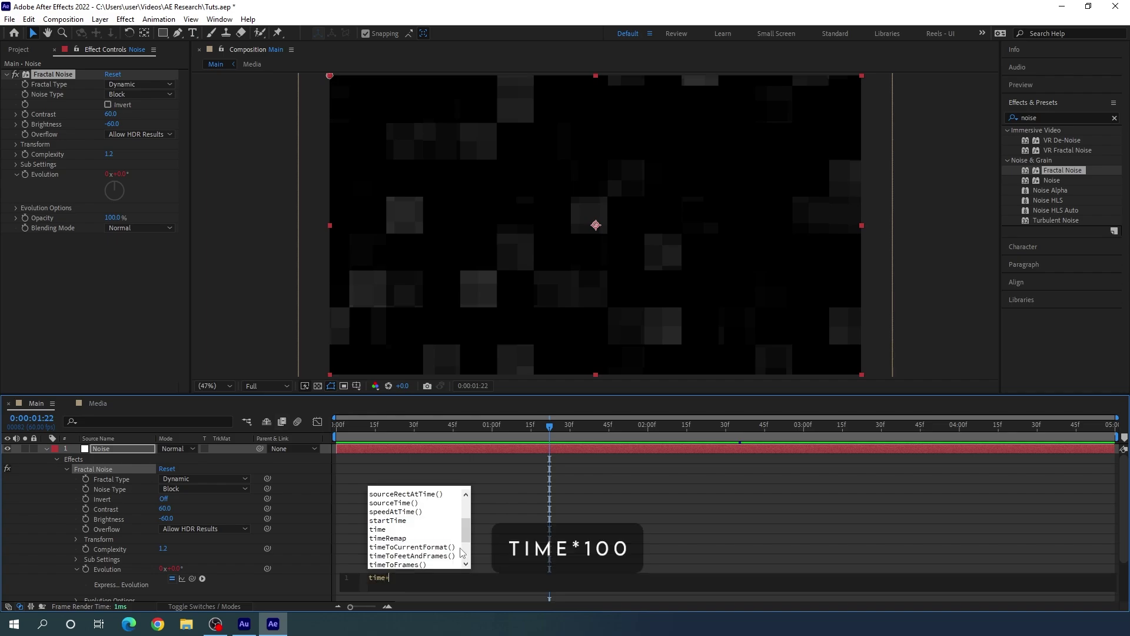
text(100)
key(KP_Enter)
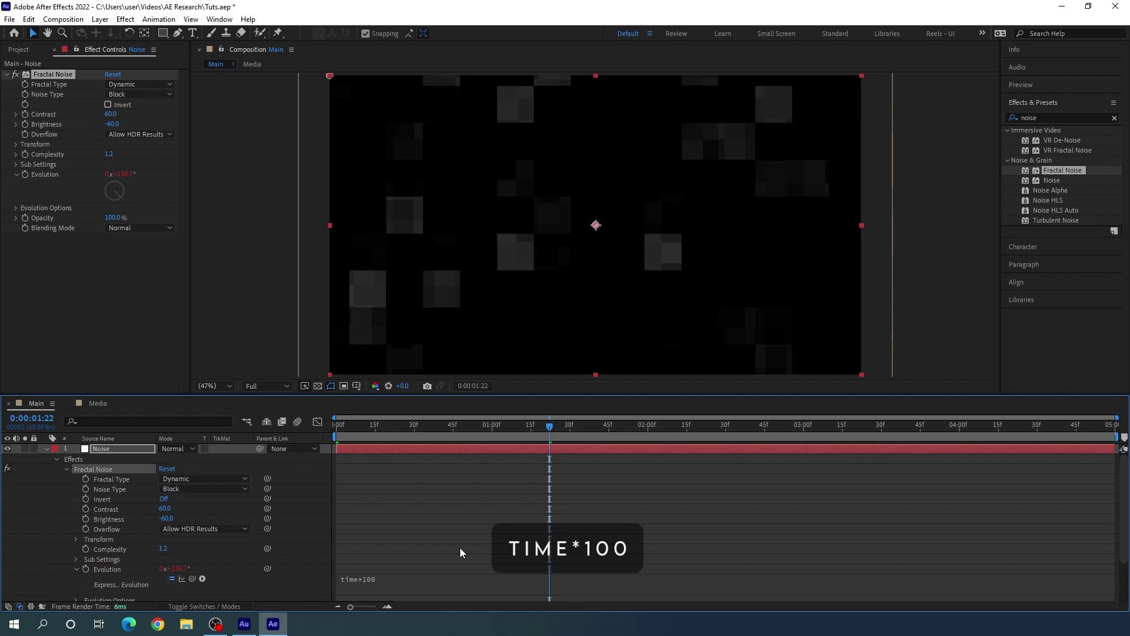
drag(357, 428, 438, 457)
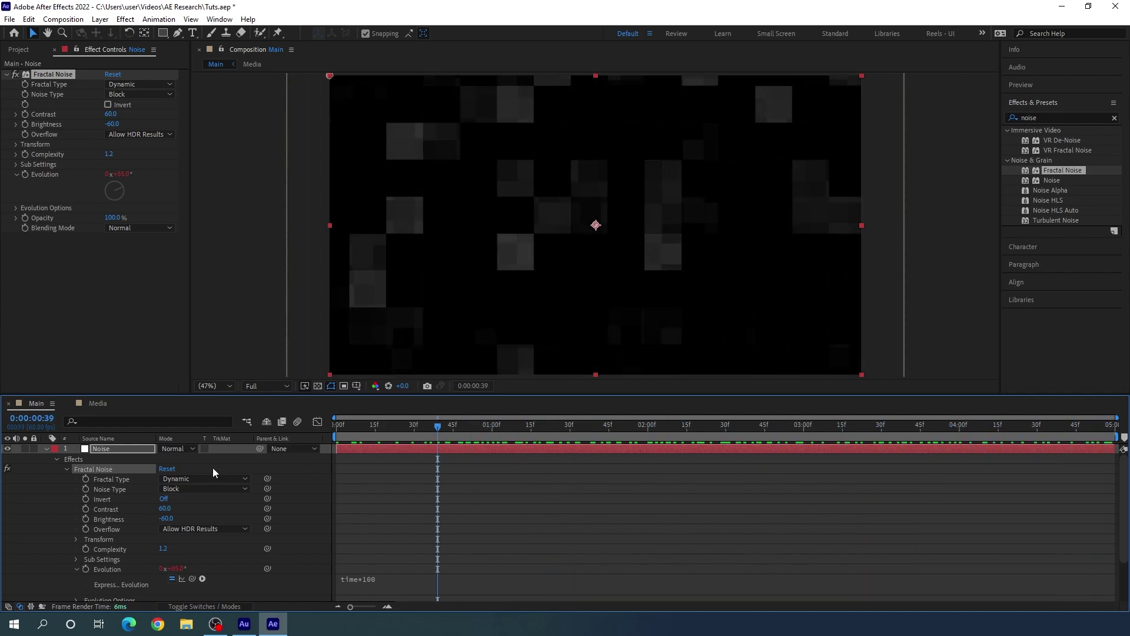
click(47, 449)
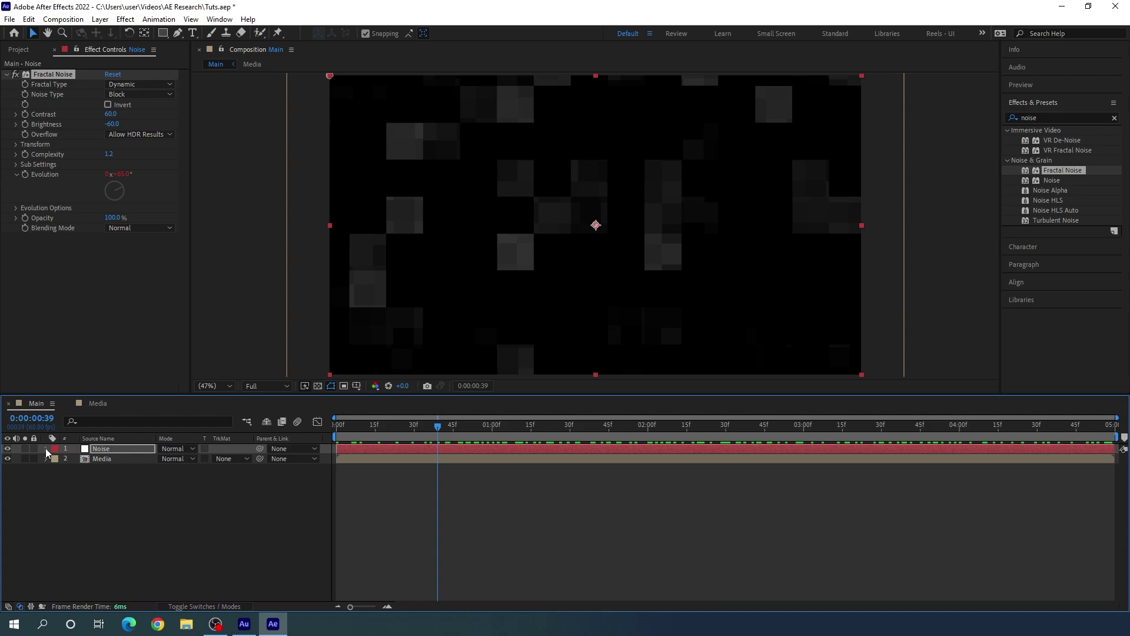
Set the Noise layer's blending mode to Add and preview it over the photo.
click(183, 450)
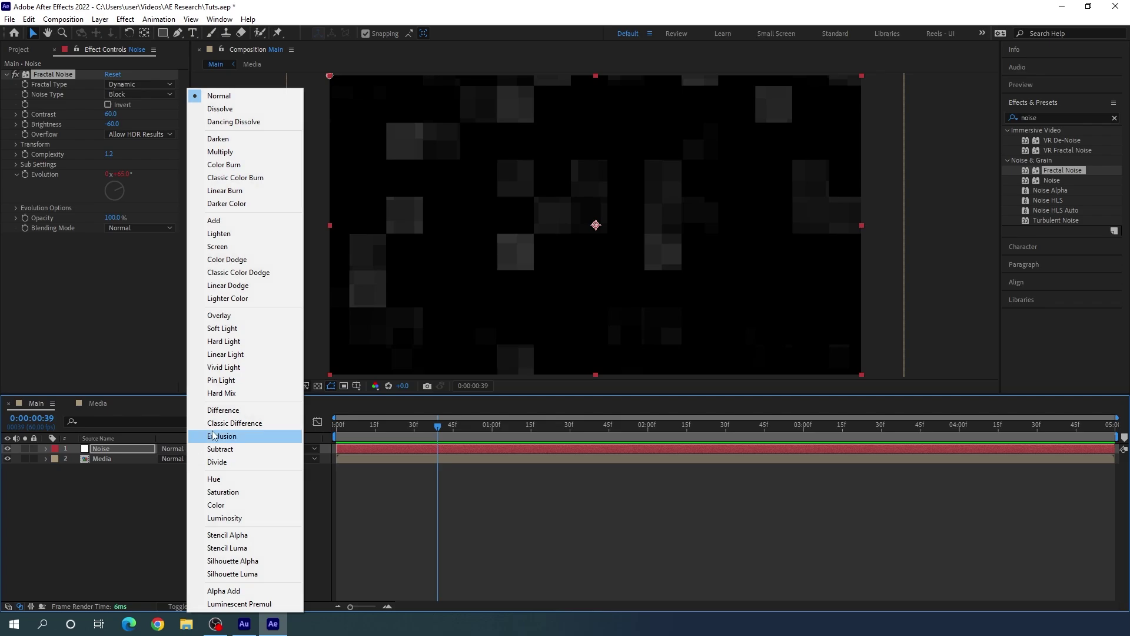
click(233, 220)
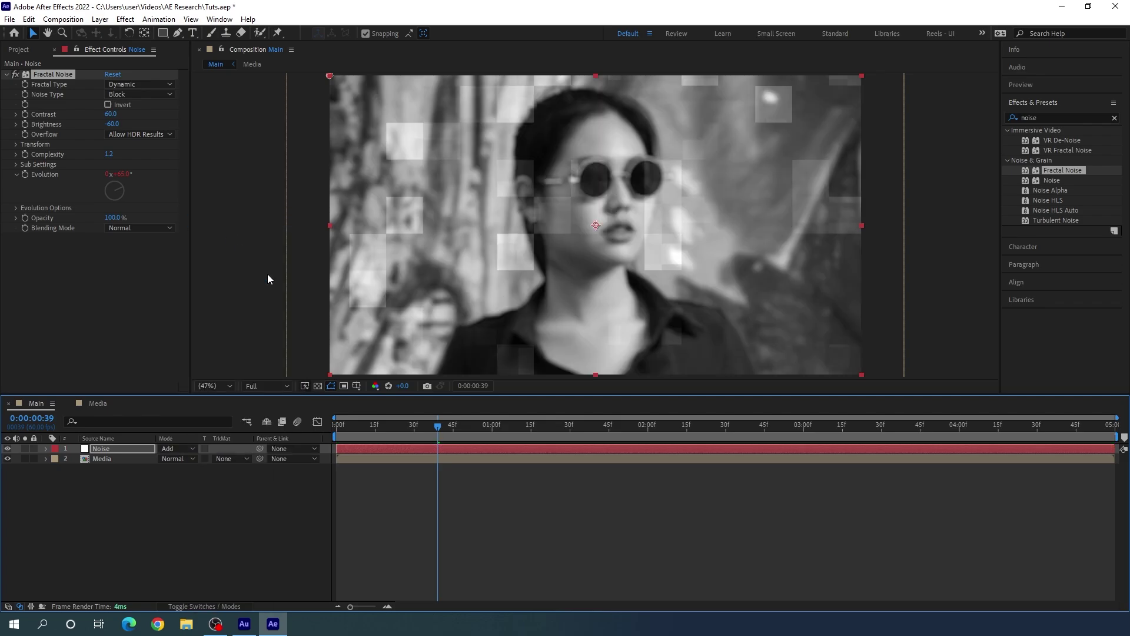
mouse_move(463, 428)
mouse_down()
mouse_move(942, 429)
mouse_move(470, 436)
mouse_up()
click(237, 502)
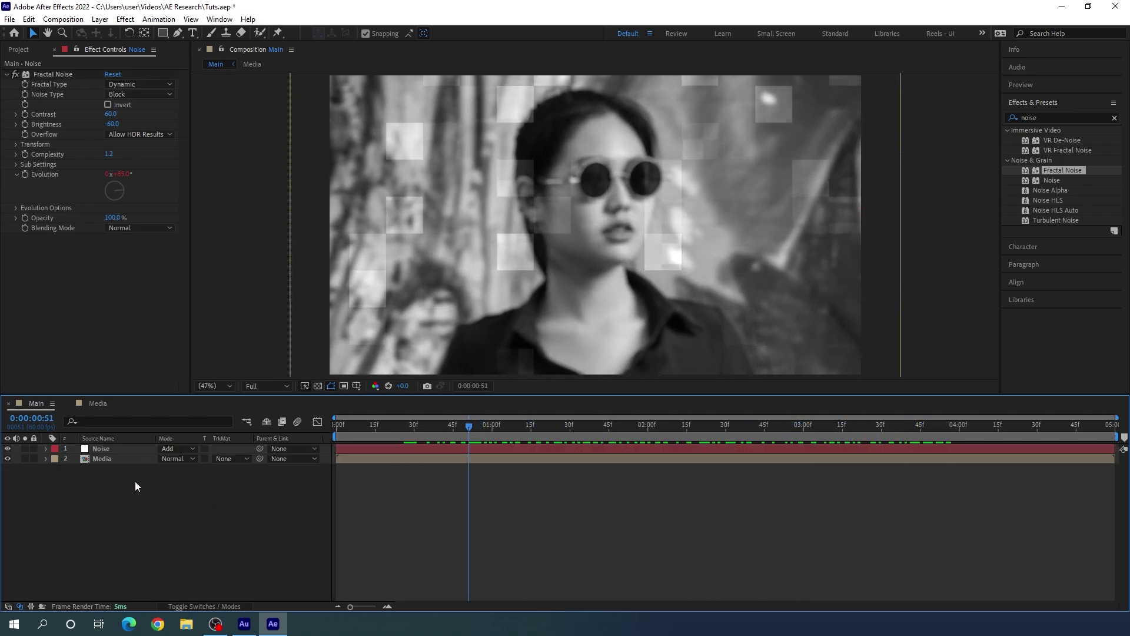
Pre-compose the Noise and Media layers together into a new composition named Black.
drag(135, 482, 122, 450)
right_click(125, 451)
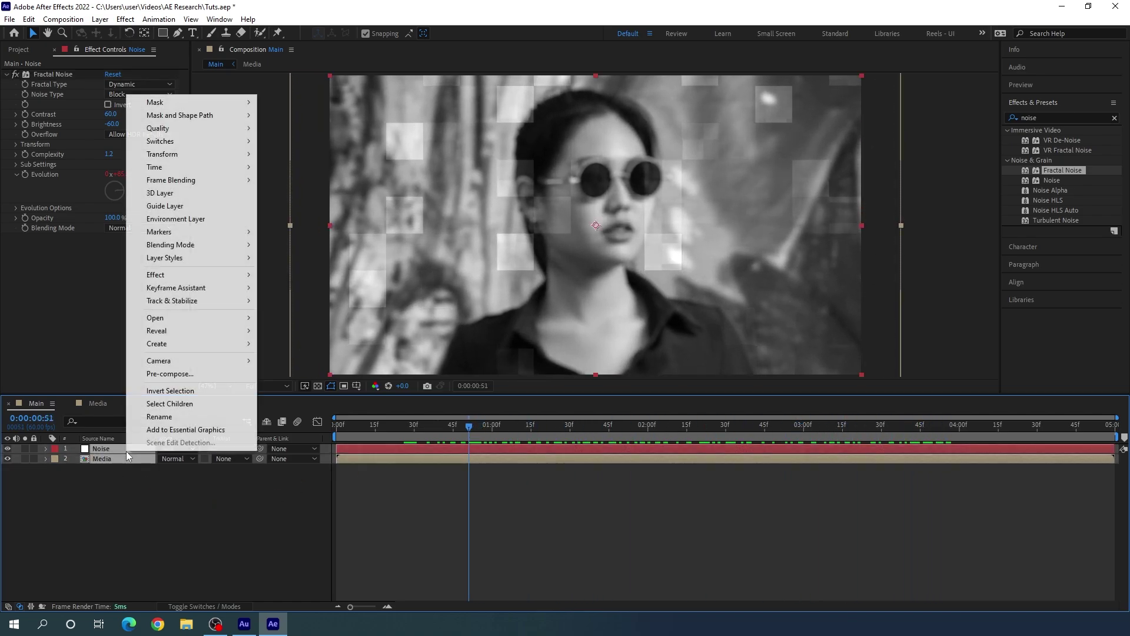
click(188, 377)
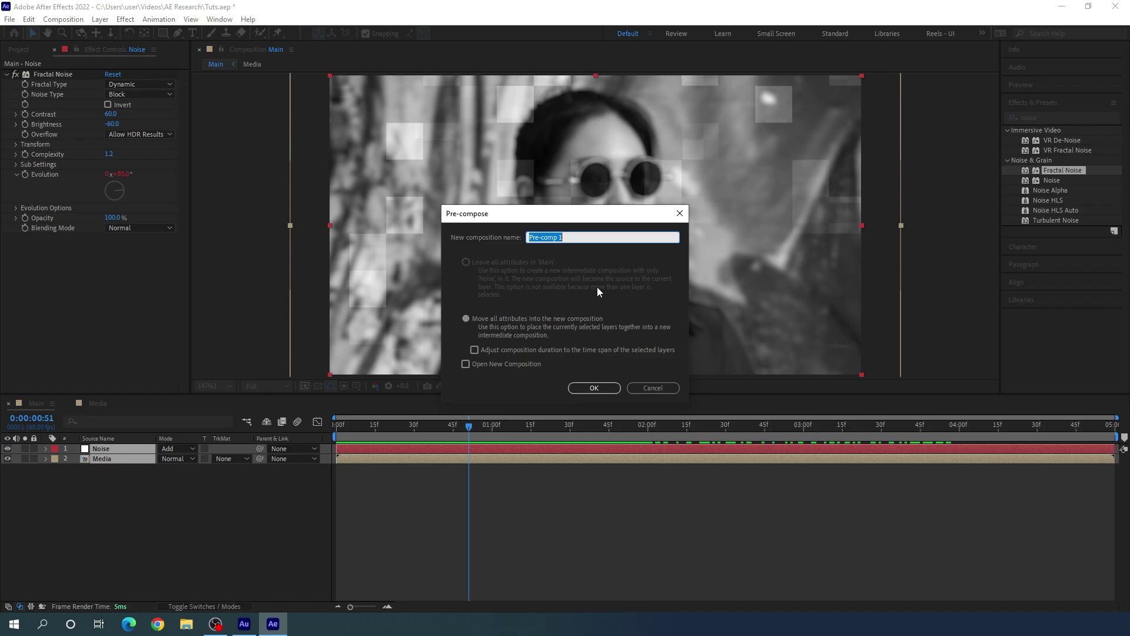
key(BackSpace)
text(Black)
click(587, 386)
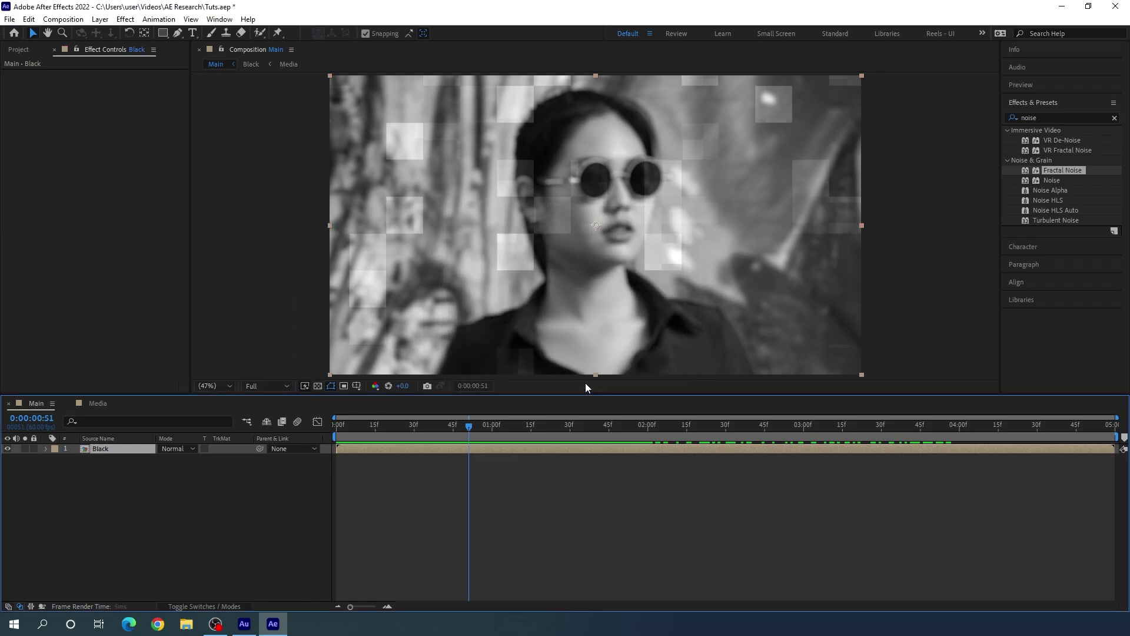
click(230, 517)
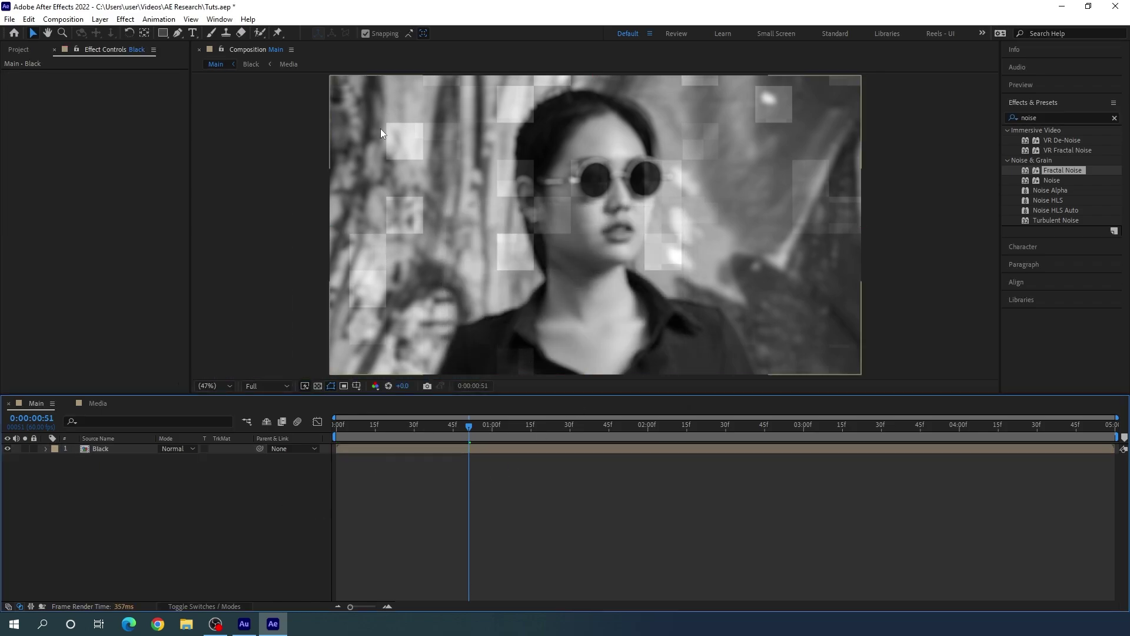
Draw a rounded rectangle shape of about 1624 x 859 px over the photo, with a solid white fill and no stroke.
click(160, 35)
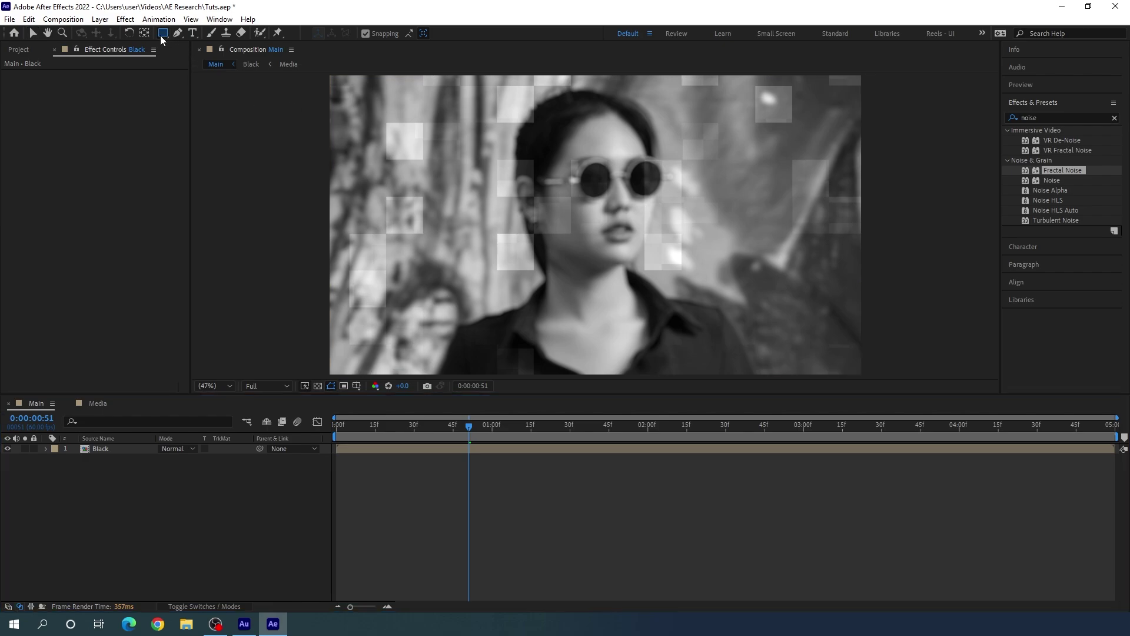
click(160, 35)
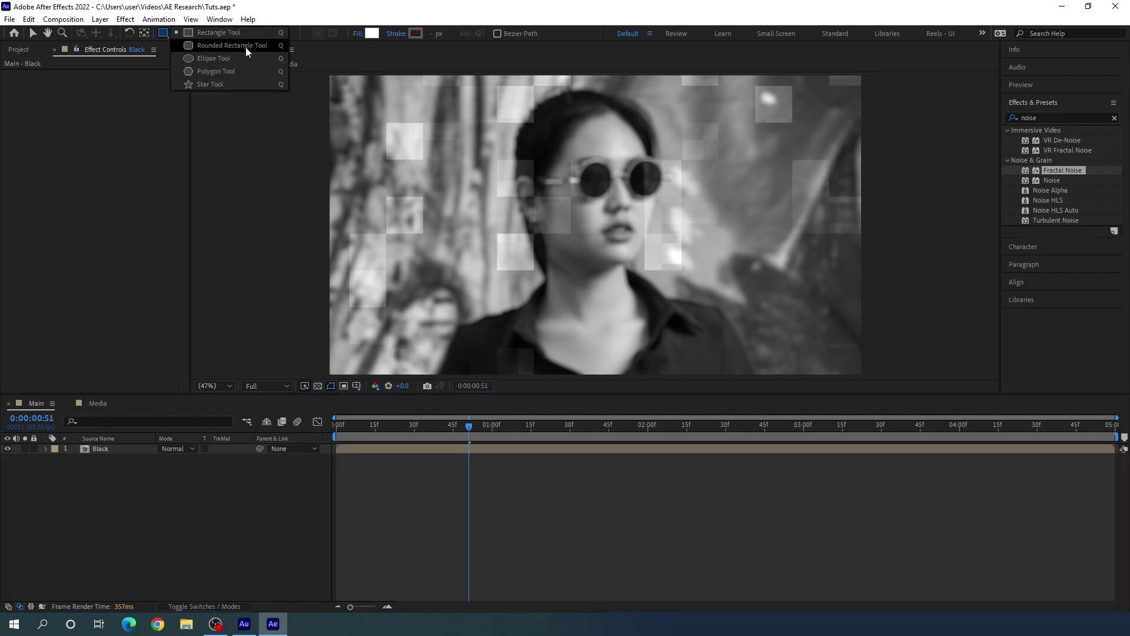
click(246, 48)
click(358, 34)
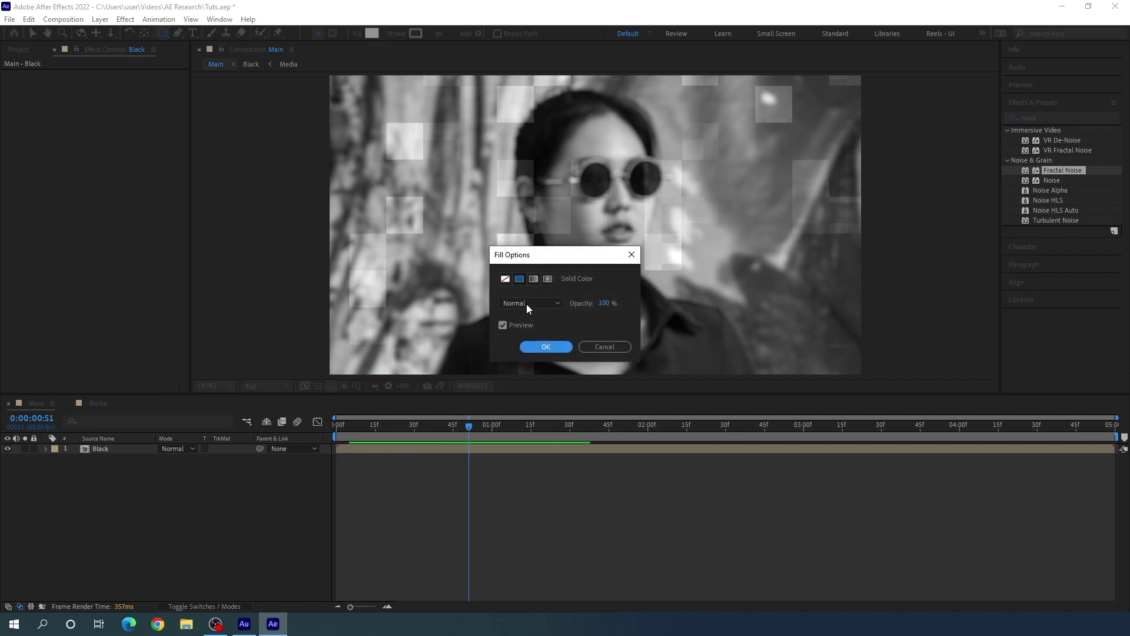
click(533, 346)
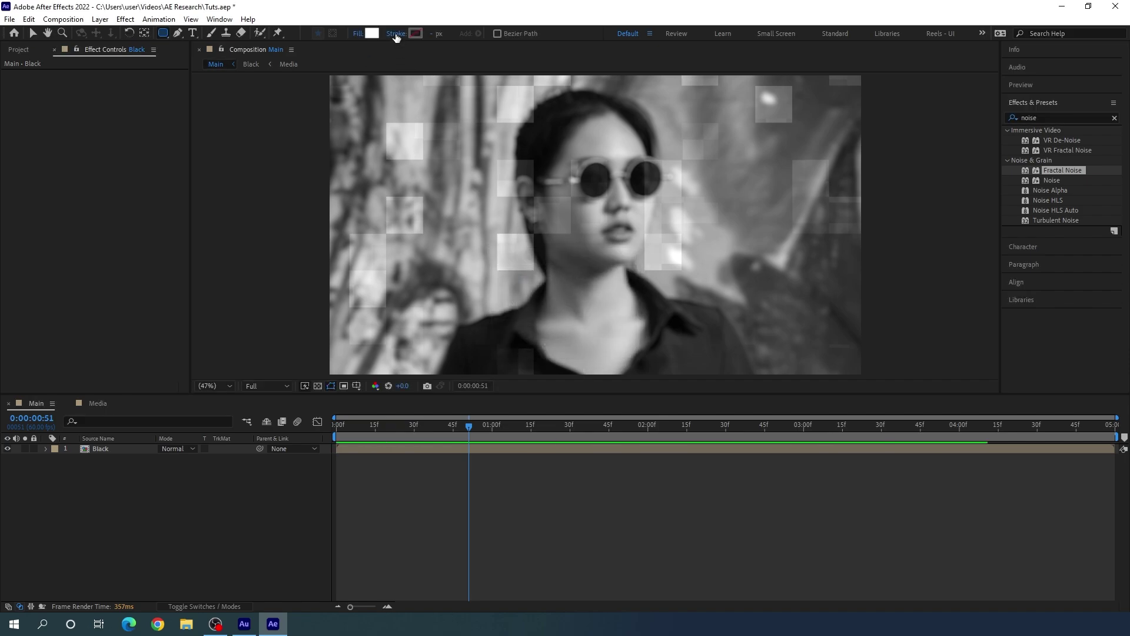
click(395, 33)
click(546, 347)
drag(374, 111, 822, 349)
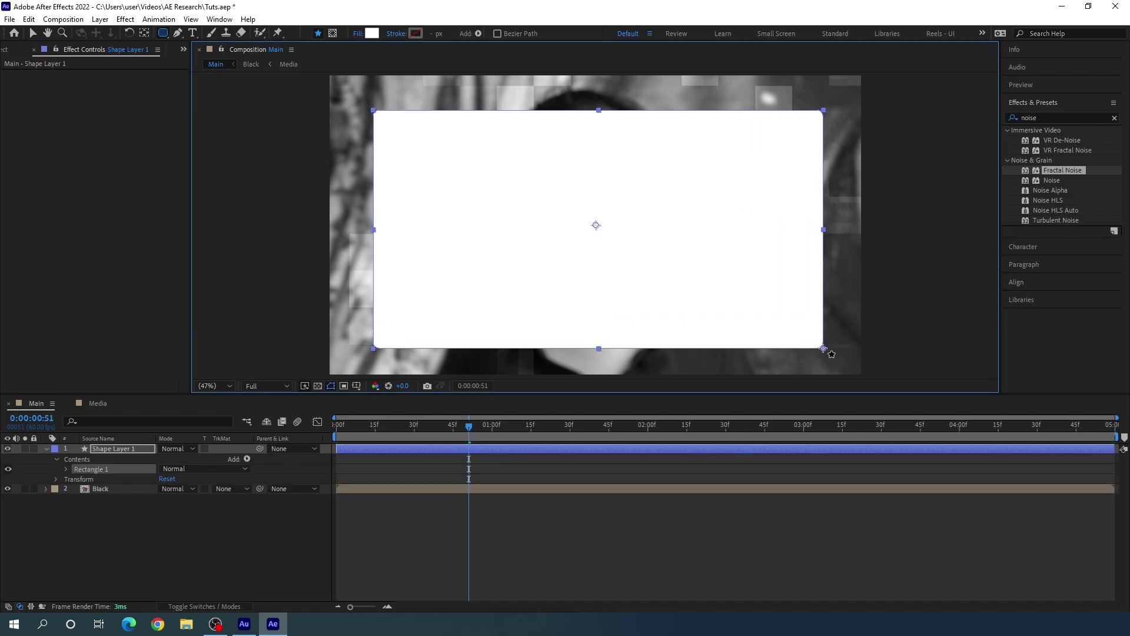
Unlink the rectangle path's size proportions and set its width to 1600.
click(65, 469)
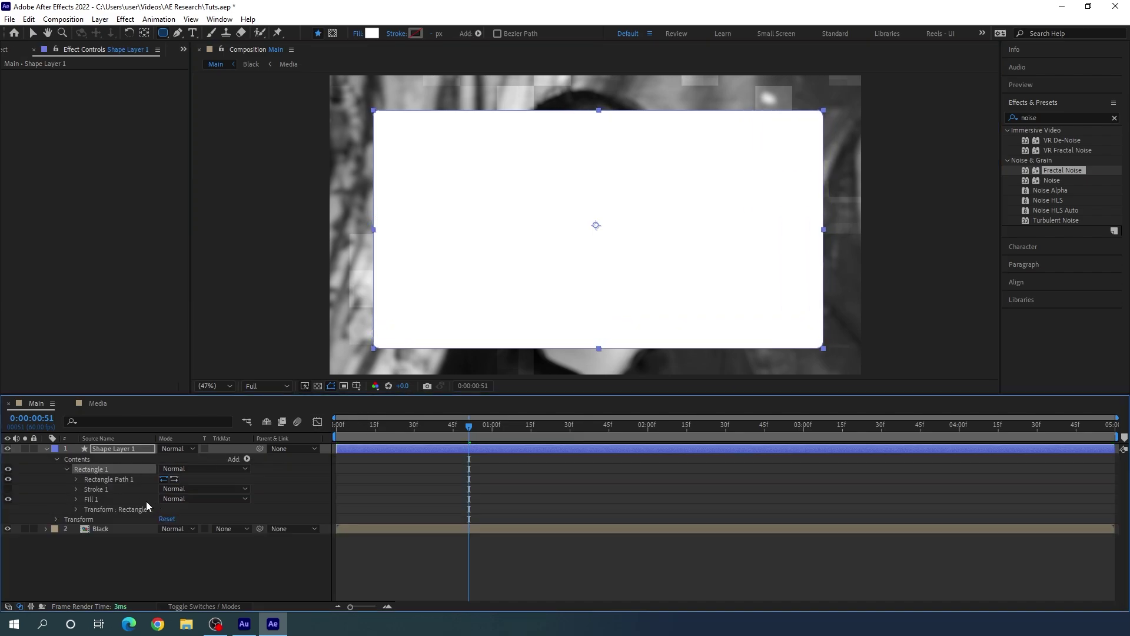
click(76, 480)
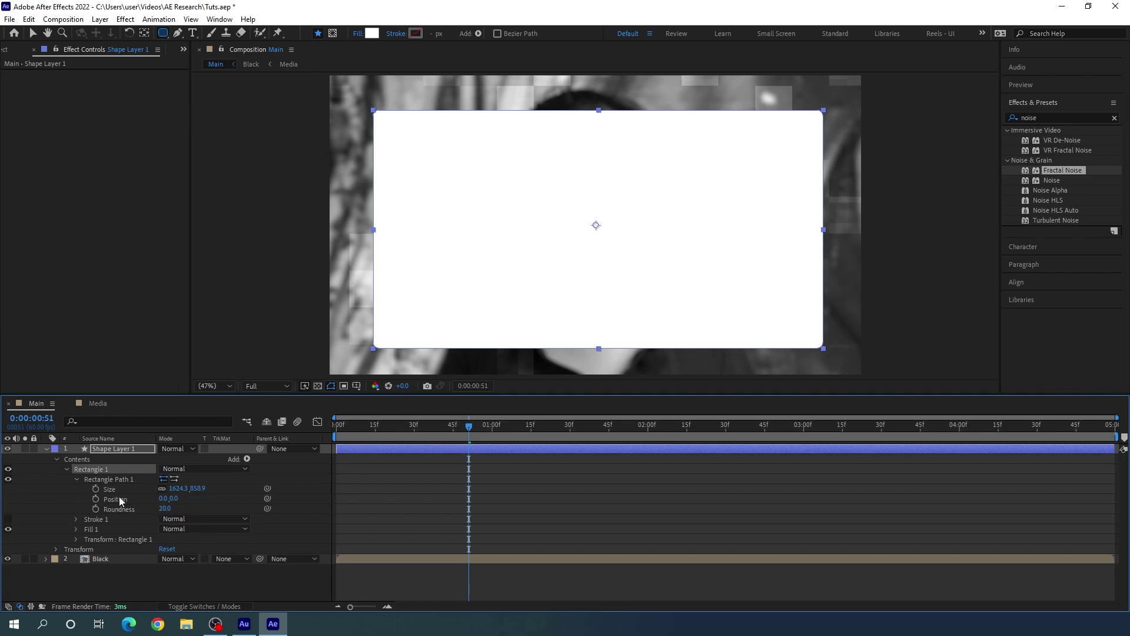
click(178, 489)
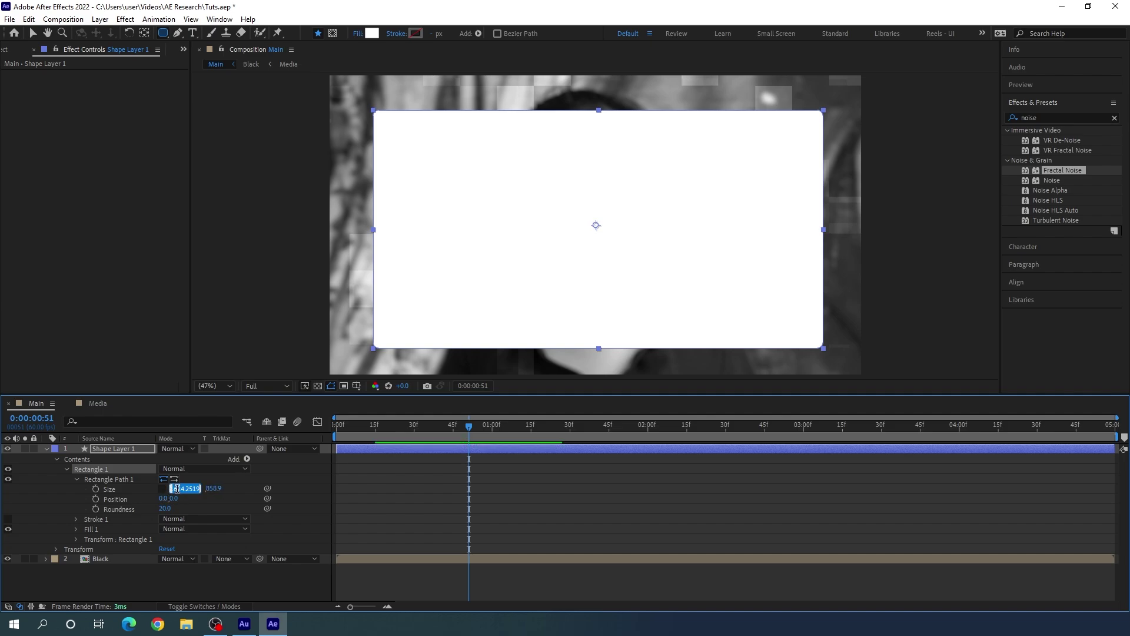
text(1608)
key(Return)
click(177, 489)
text(1600)
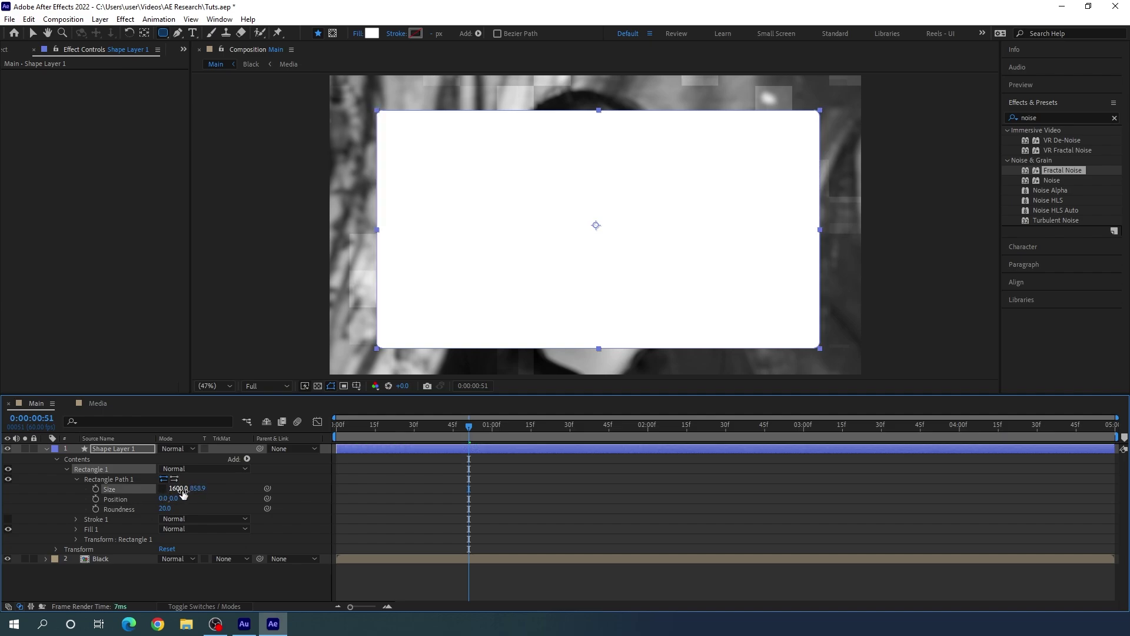
Set the rectangle path's height to 800 and its roundness to 60, and collapse the shape layer's properties.
key(Tab)
text(800)
key(Return)
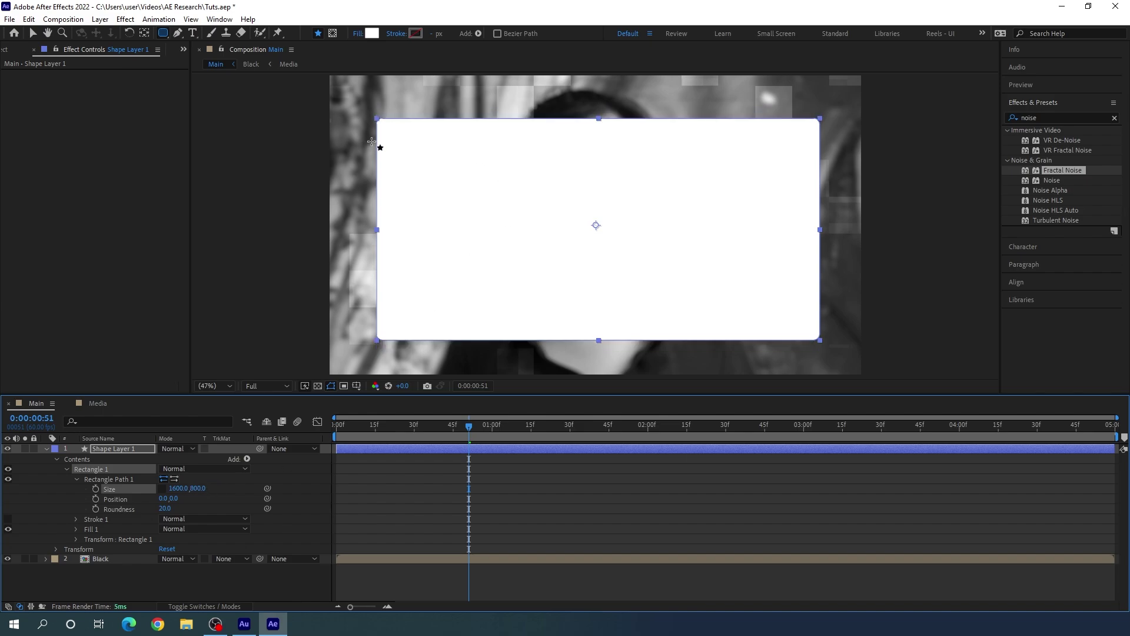
click(165, 509)
text(60)
key(Return)
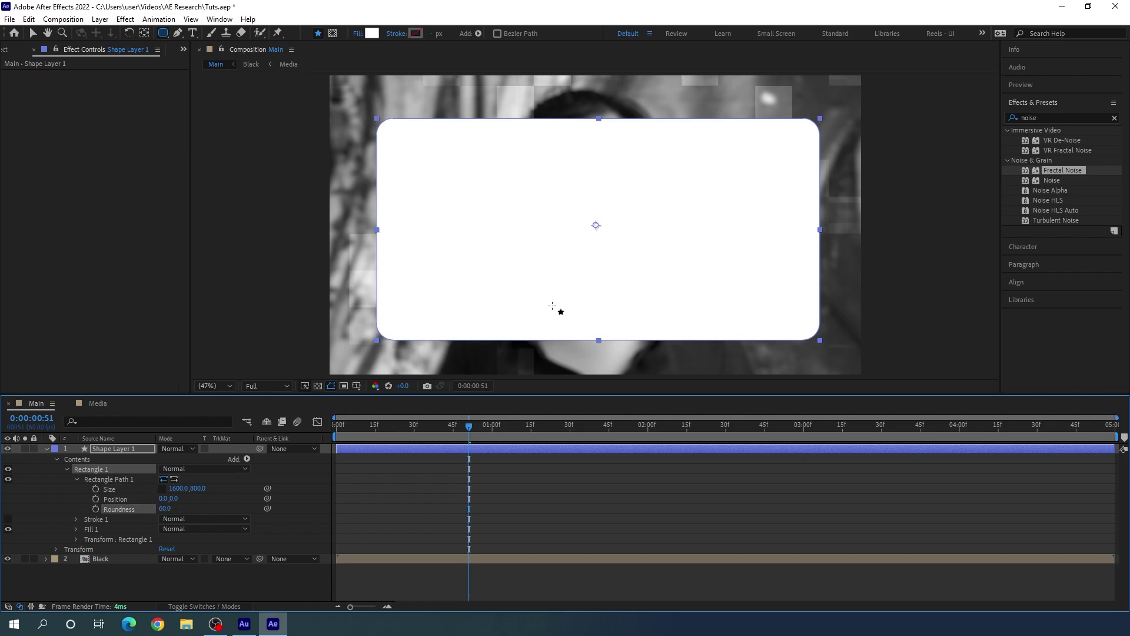
click(46, 449)
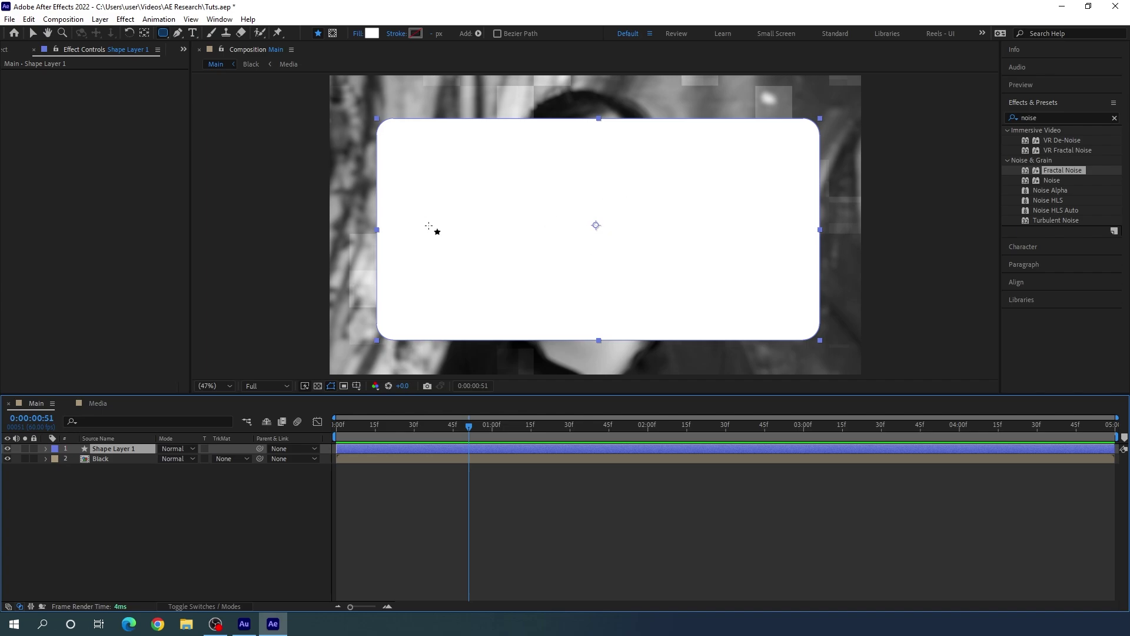
Center the shape layer's anchor point on the rectangle and align the layer horizontally and vertically to the center of the composition.
ctrl+double_click(144, 33)
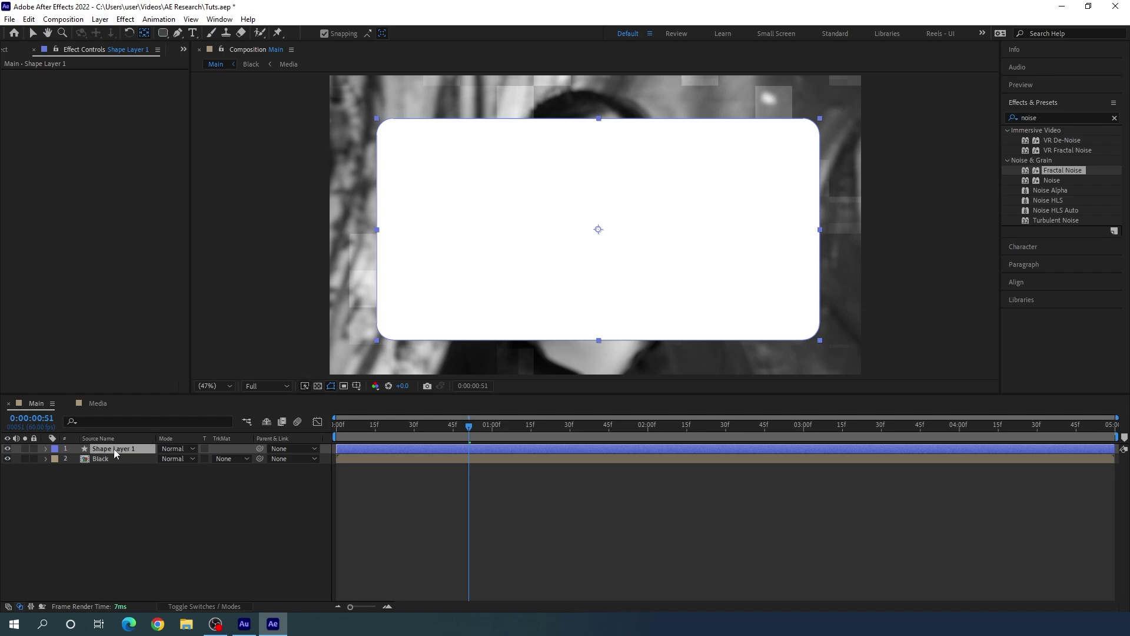
click(1025, 283)
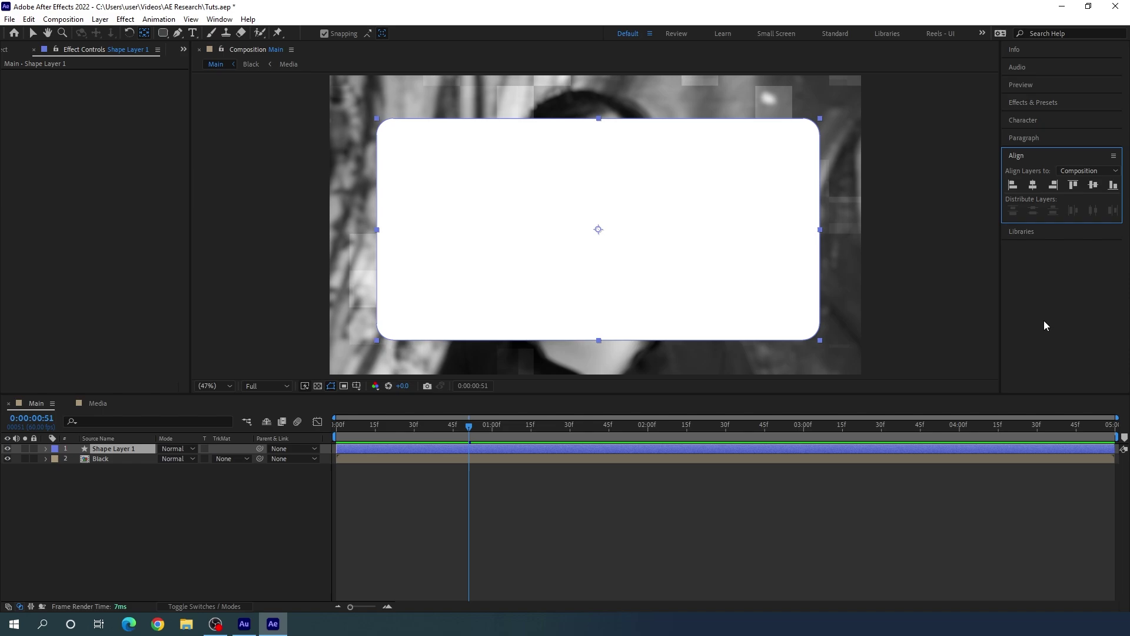
click(219, 19)
click(232, 96)
click(1030, 189)
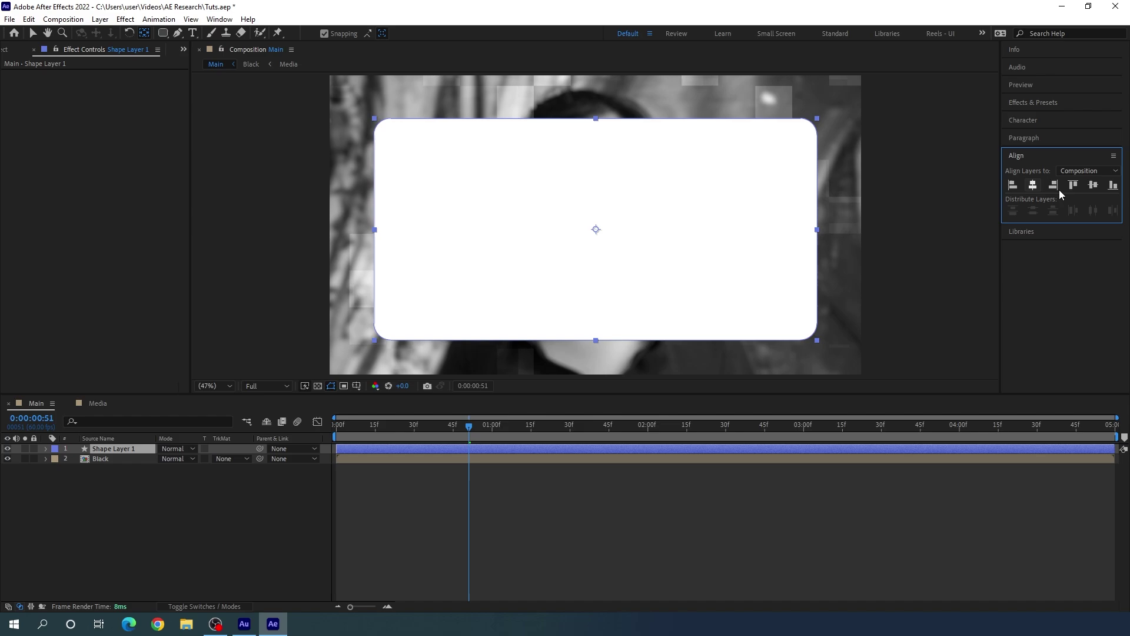
click(1095, 186)
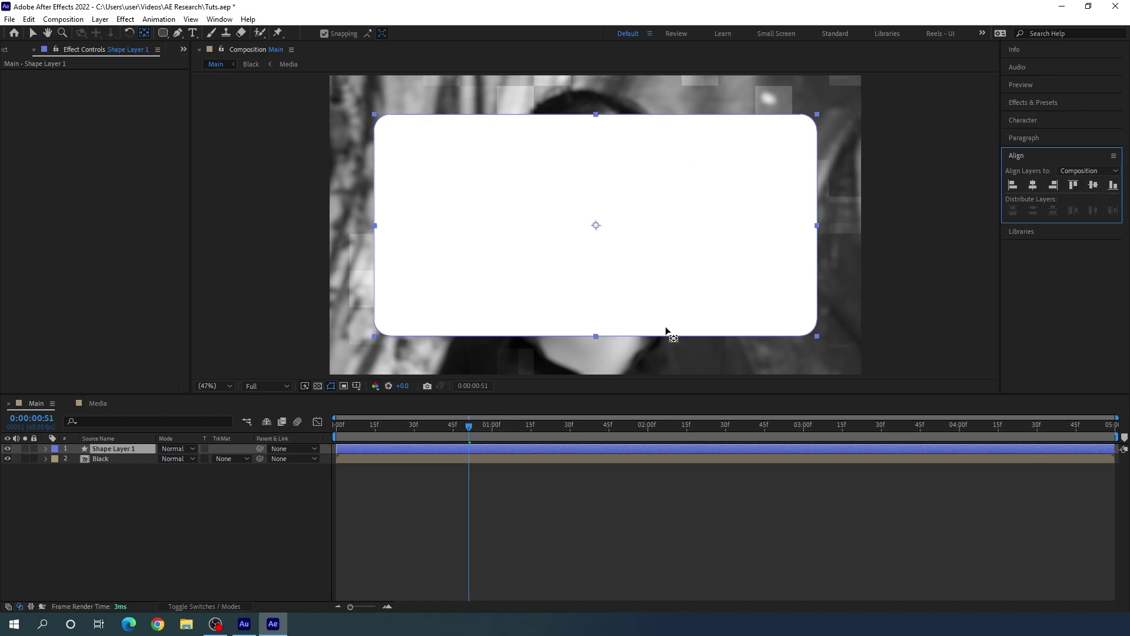
click(33, 33)
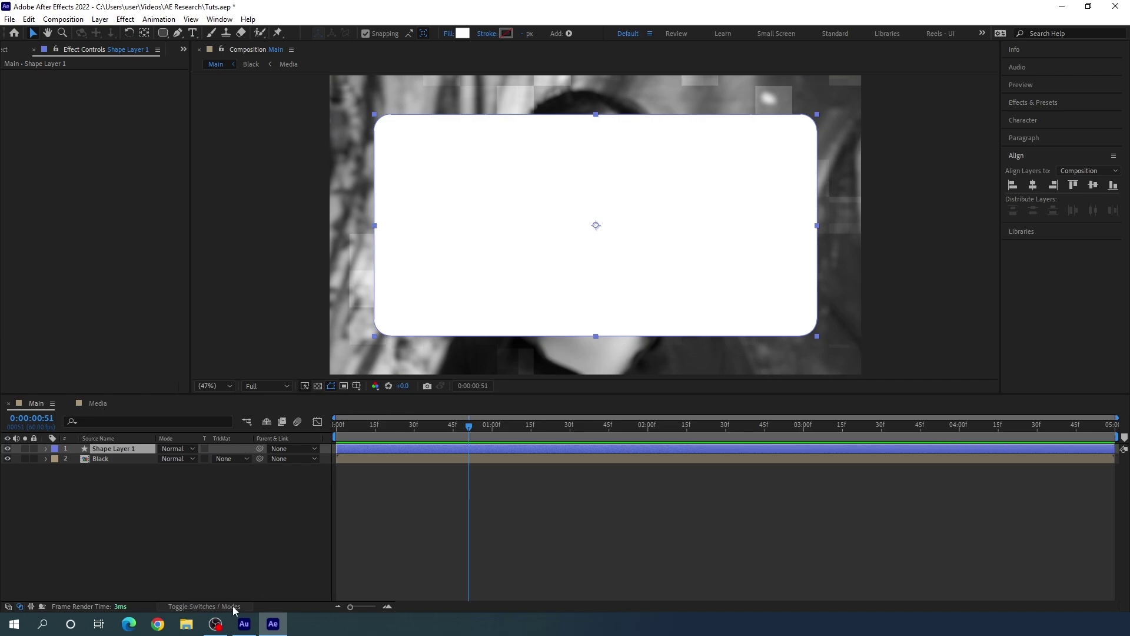
Set the Black layer's track matte to Alpha Matte "Shape Layer 1" and preview the masked photo.
click(221, 475)
click(219, 459)
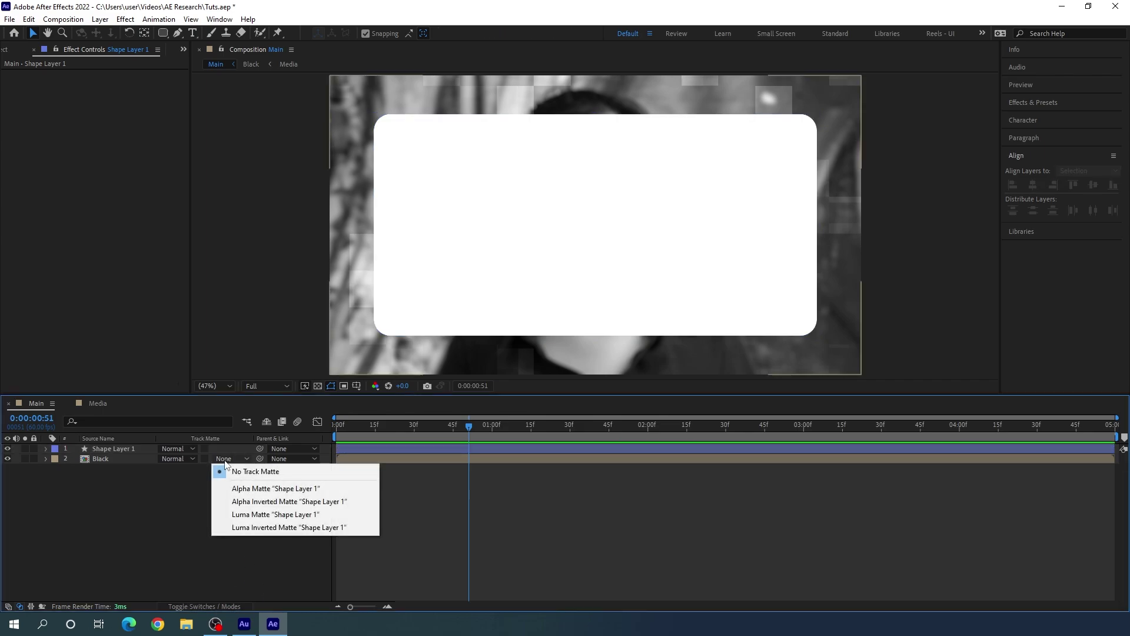
click(266, 489)
key(space)
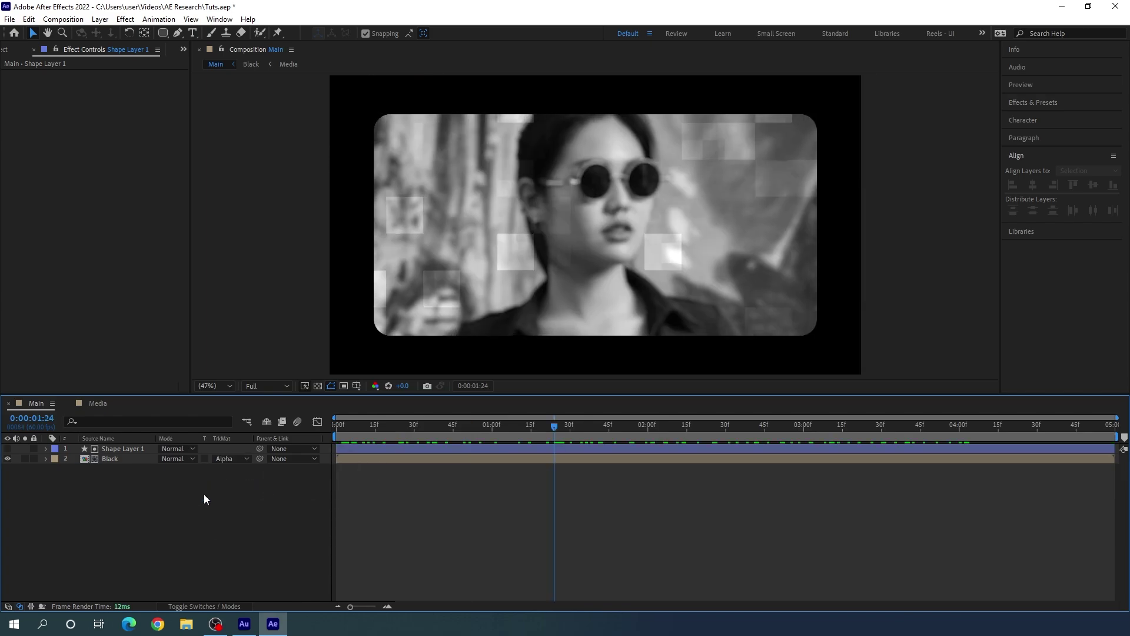
Add a Position keyframe to Shape Layer 1 at 0:00:01:30.
click(121, 450)
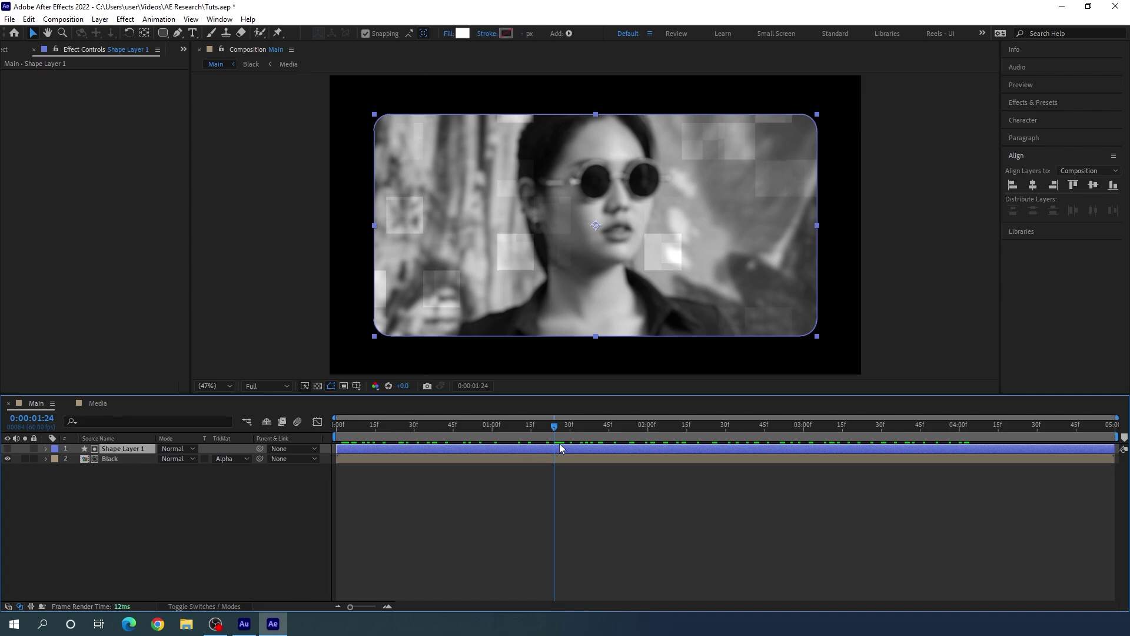
mouse_move(554, 426)
mouse_down()
mouse_move(615, 435)
mouse_move(570, 434)
mouse_up()
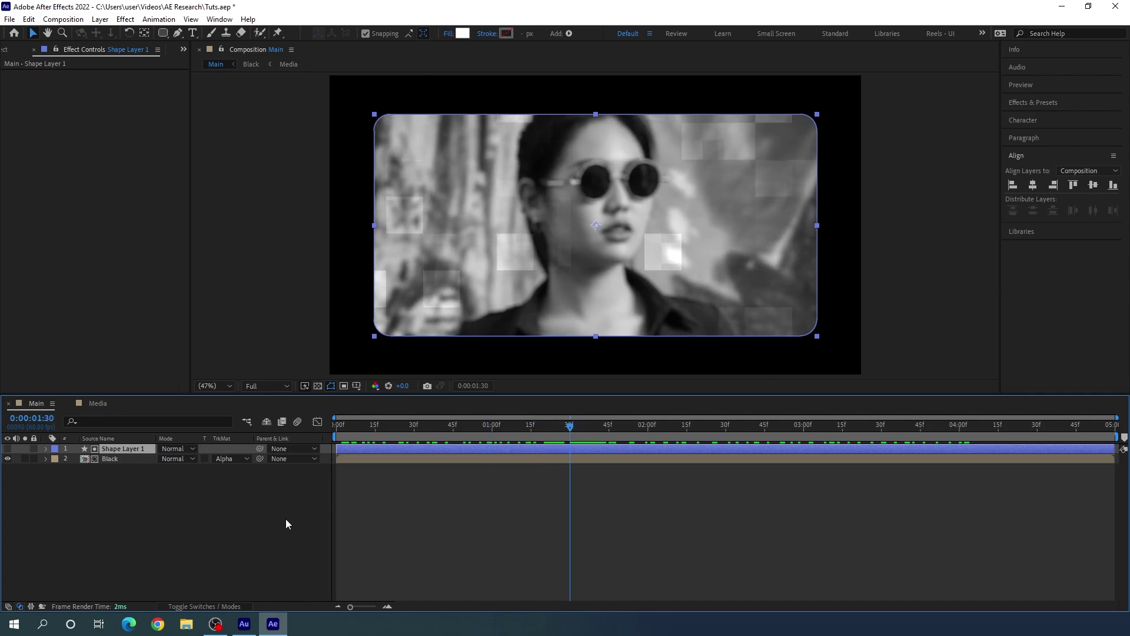
key(p)
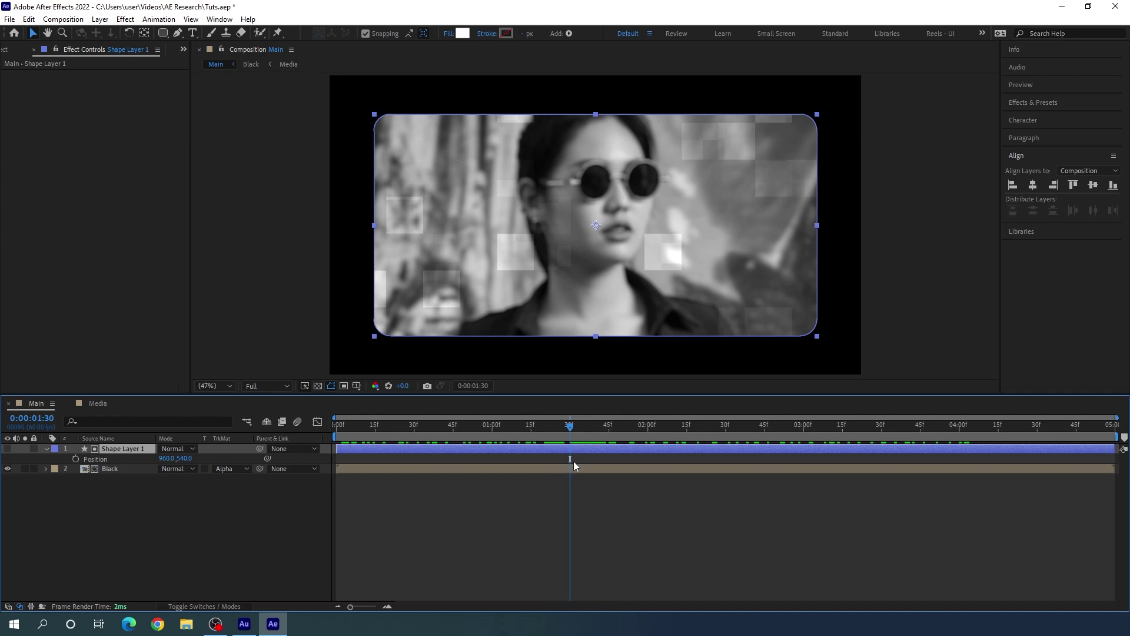
click(75, 458)
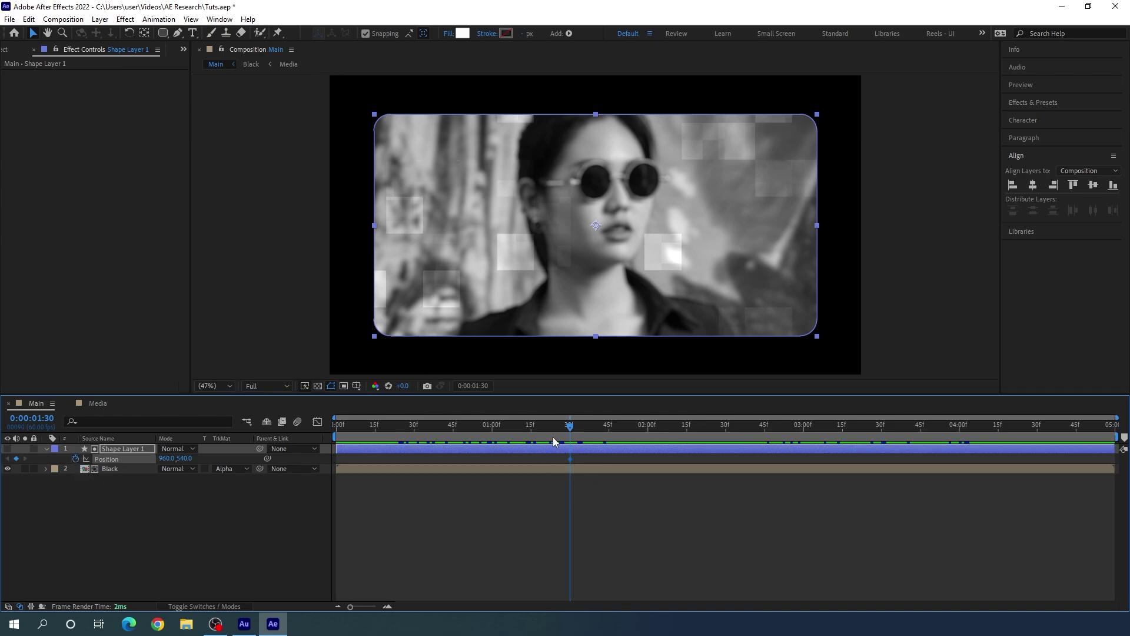
At the start of the composition, set Shape Layer 1's vertical position to 1600 so the shape begins below the frame.
click(518, 436)
drag(461, 436, 320, 432)
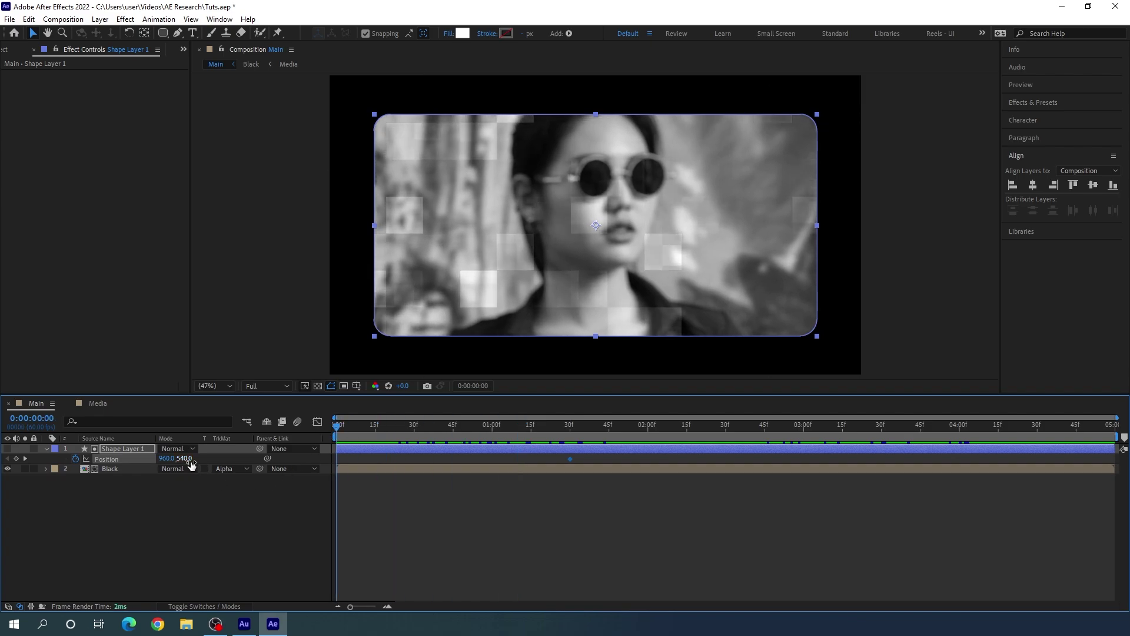
drag(184, 458, 789, 469)
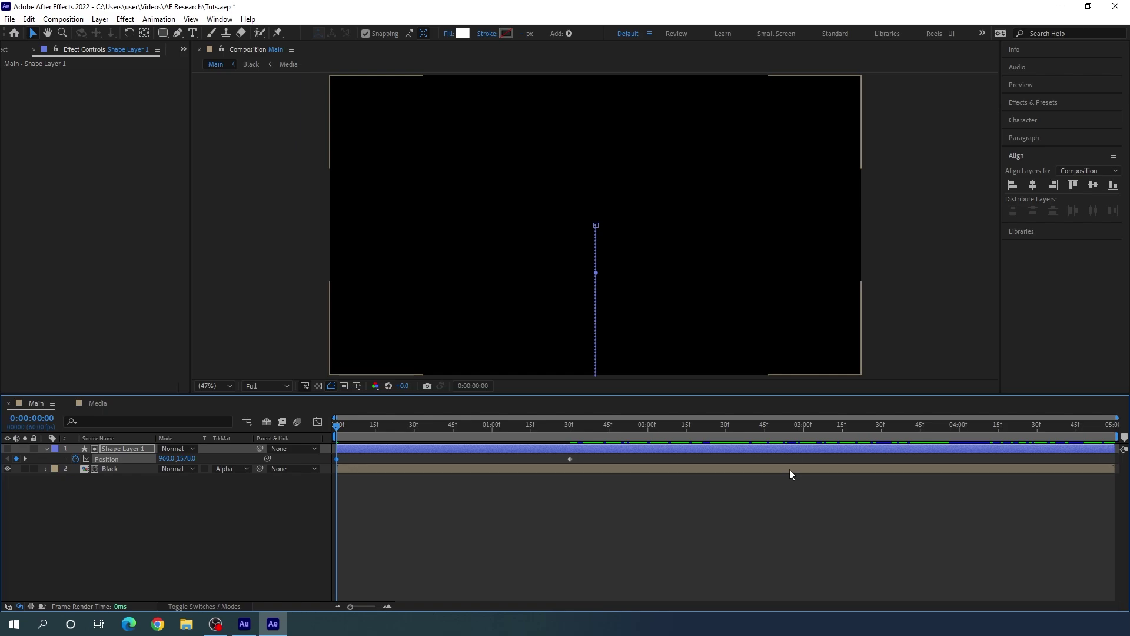
click(187, 458)
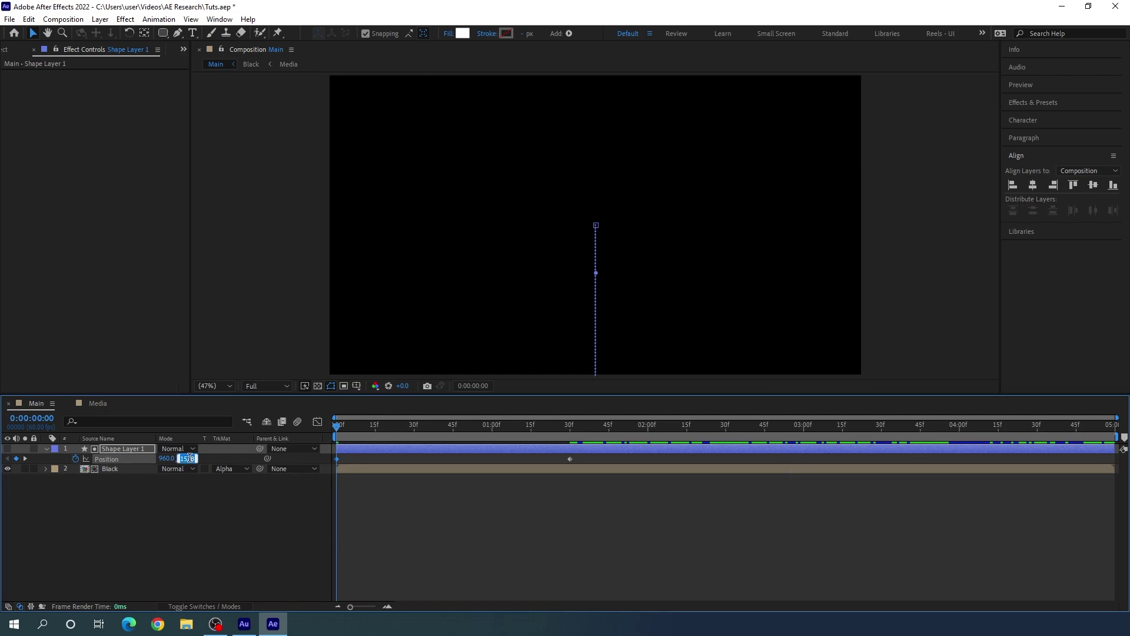
text(1600)
key(Return)
Ease both Position keyframes, shape the speed graph into an early peak with a long slowdown, and preview the motion.
drag(588, 457, 334, 468)
click(318, 423)
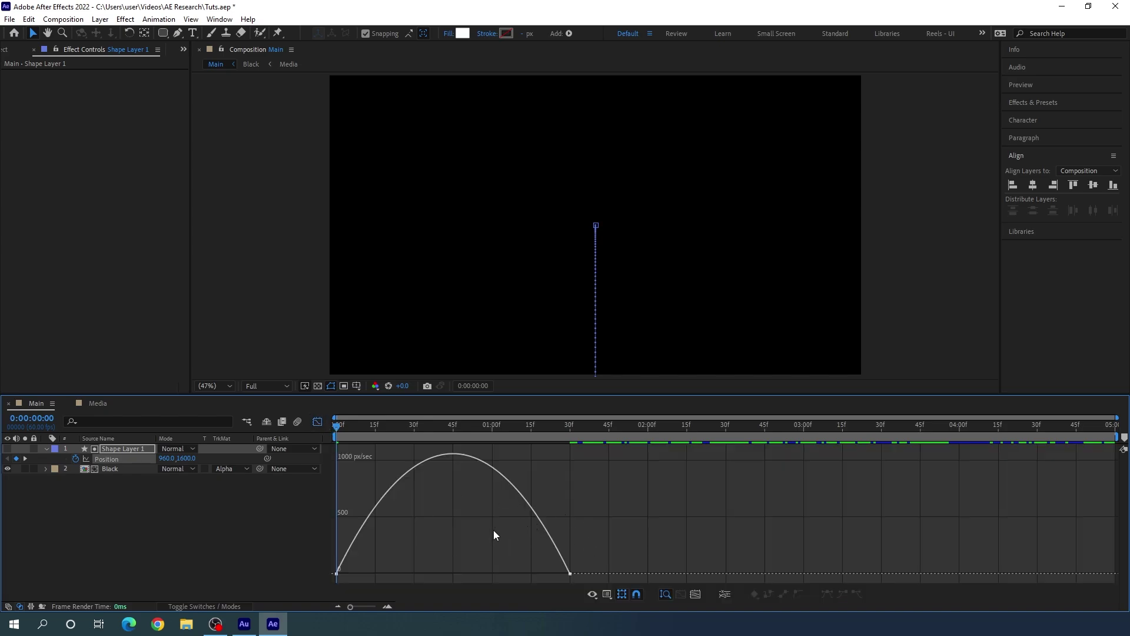
right_click(471, 541)
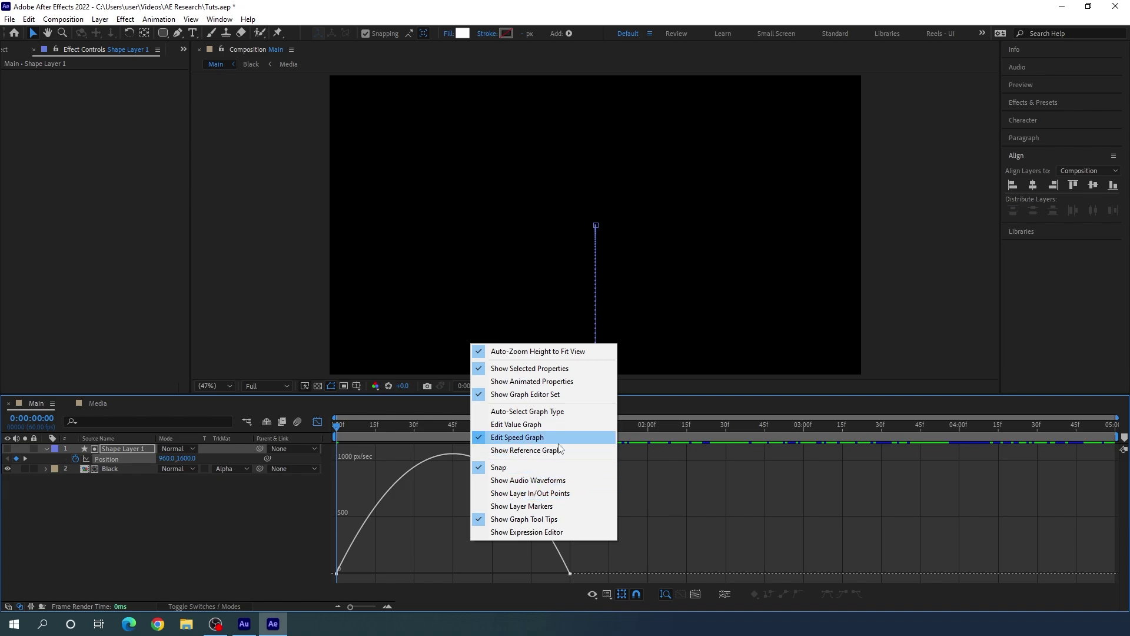
click(590, 576)
drag(581, 568, 432, 578)
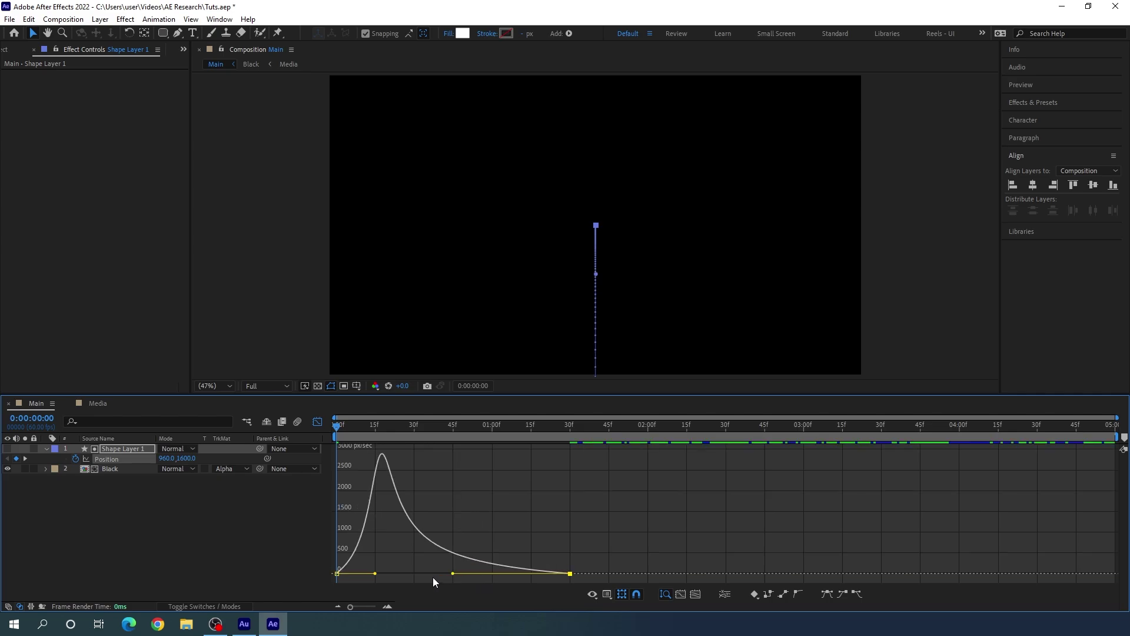
key(space)
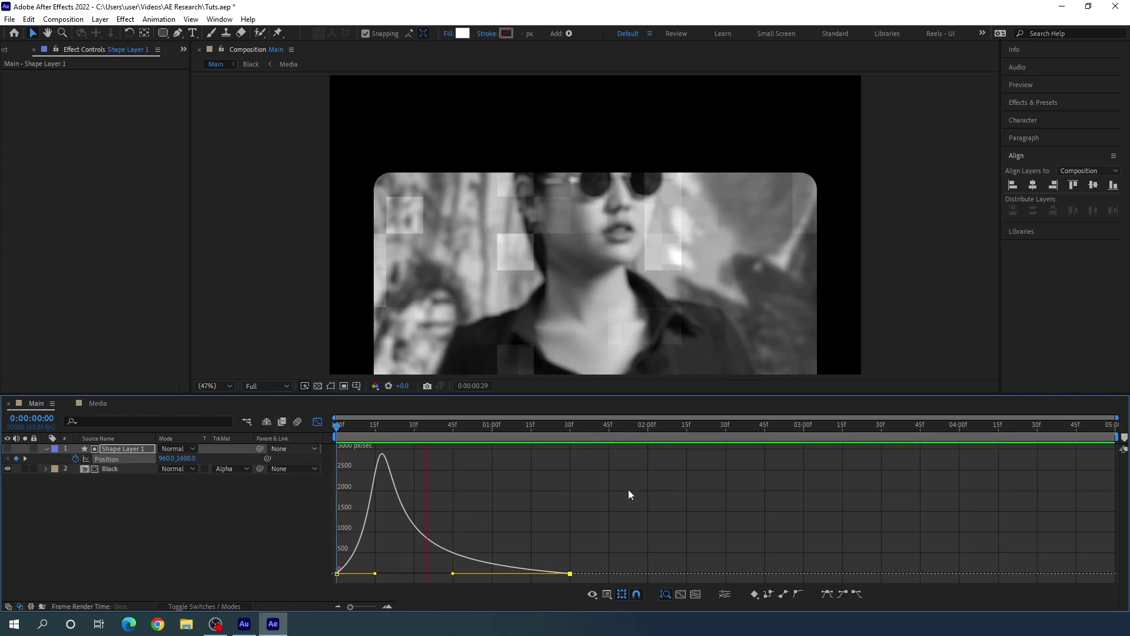
key(space)
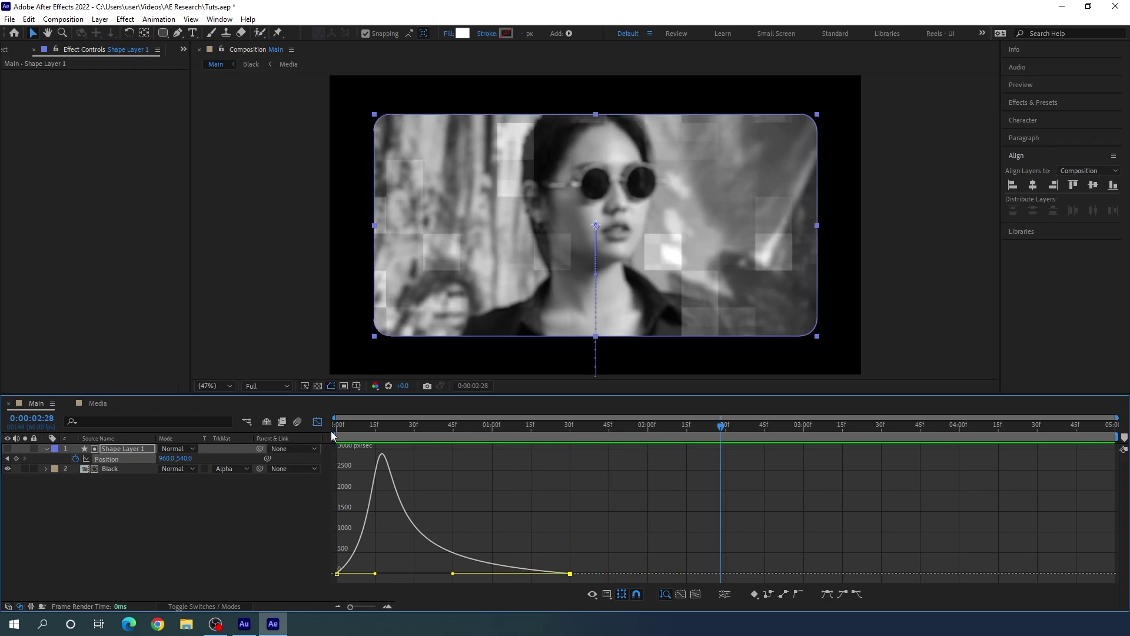
click(317, 422)
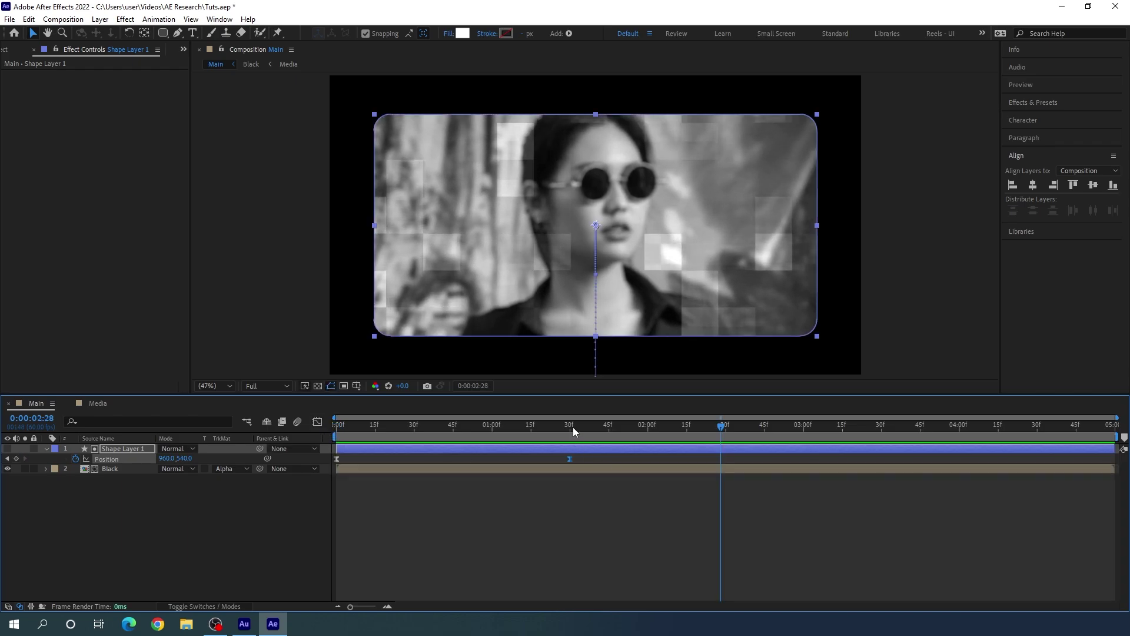
With the playhead at 0:00:01:30, set the Skew Axis to 90° in Rectangle 1's own transform properties.
mouse_move(563, 425)
mouse_down()
mouse_move(452, 426)
mouse_move(568, 435)
mouse_up()
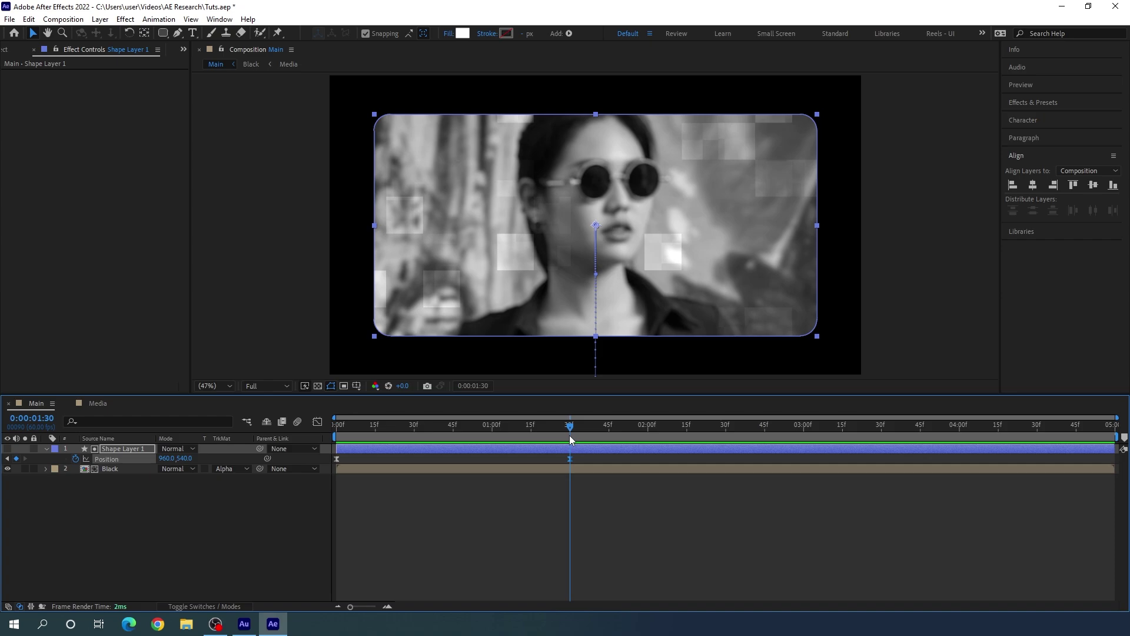
click(47, 449)
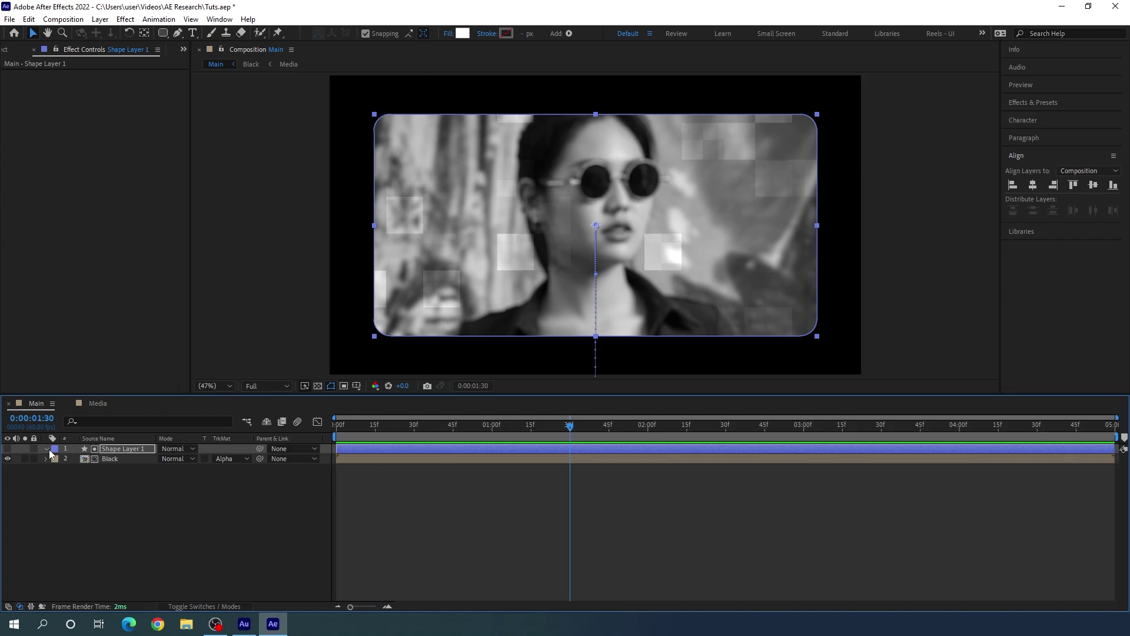
click(47, 448)
click(58, 470)
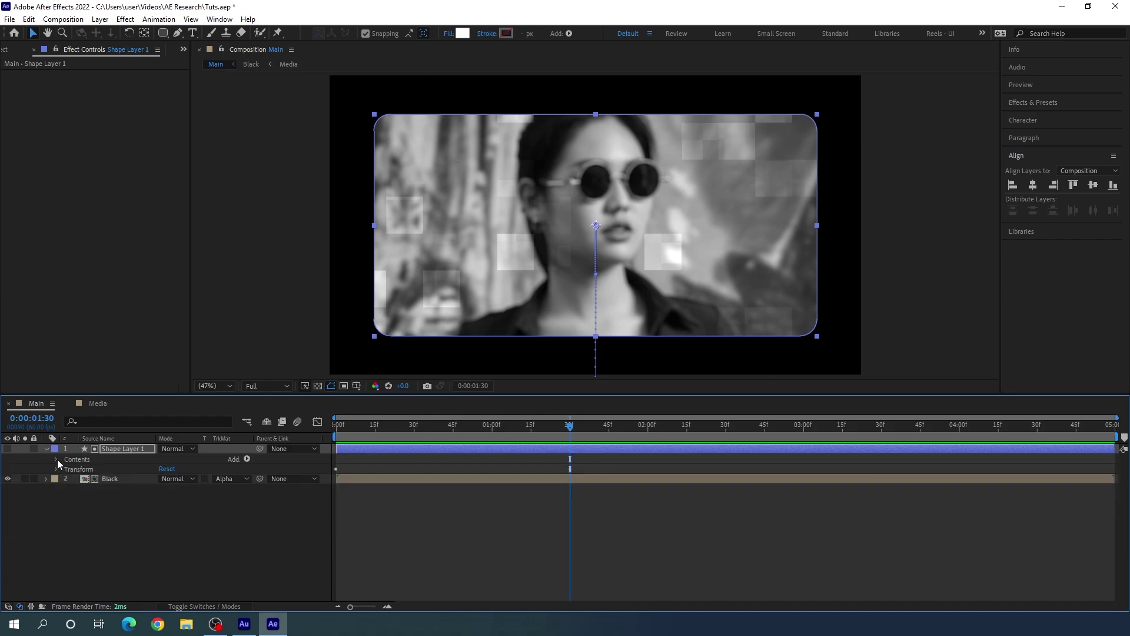
click(54, 460)
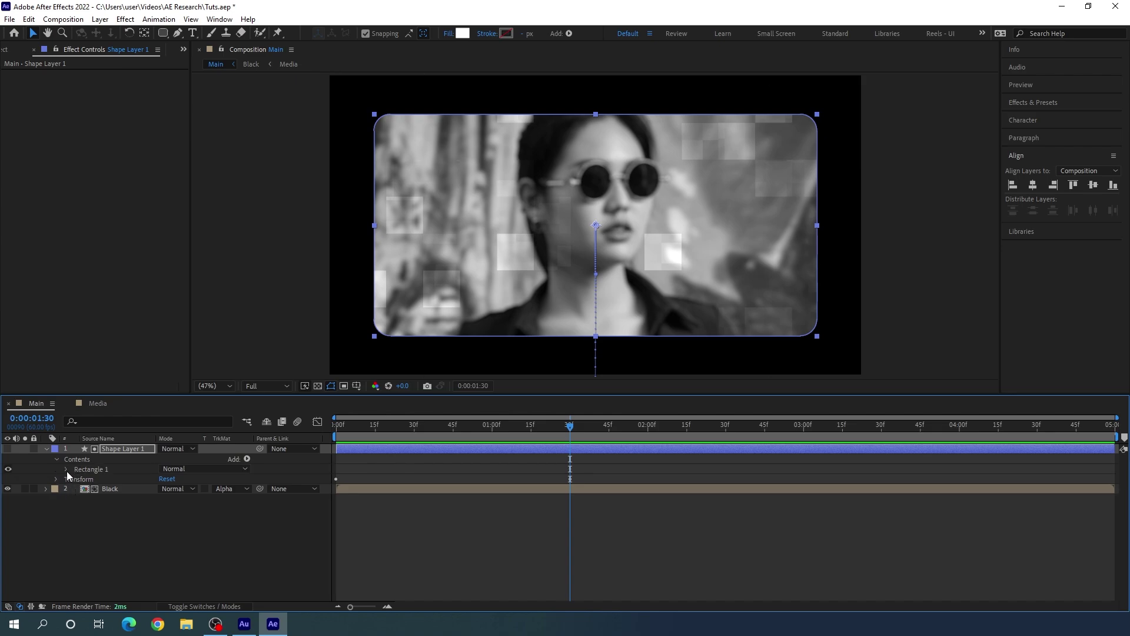
click(66, 469)
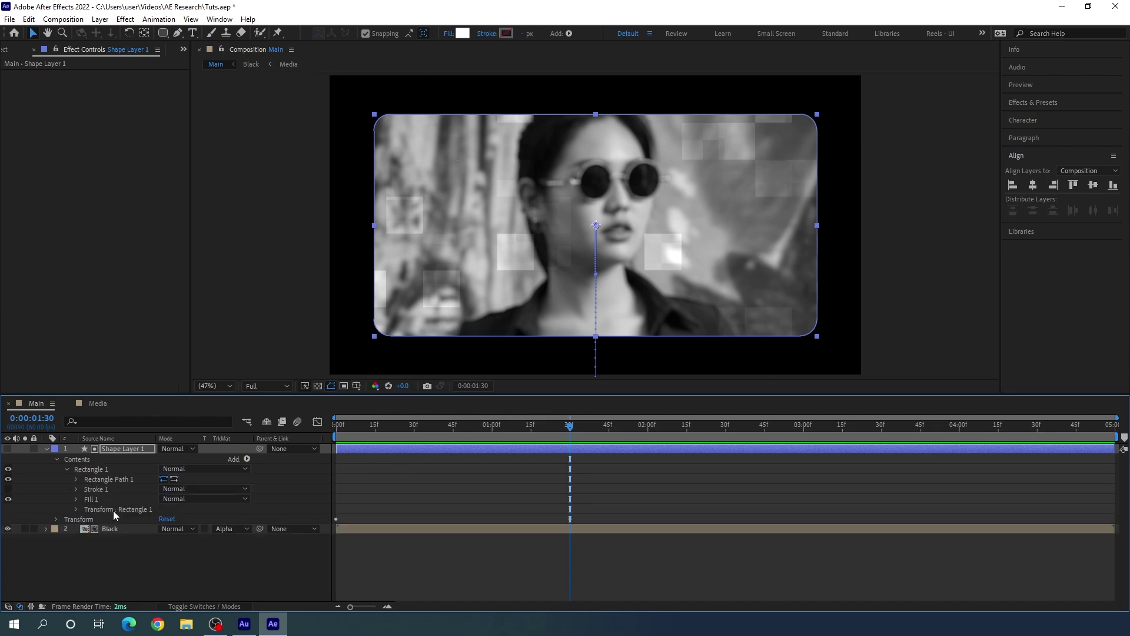
click(76, 510)
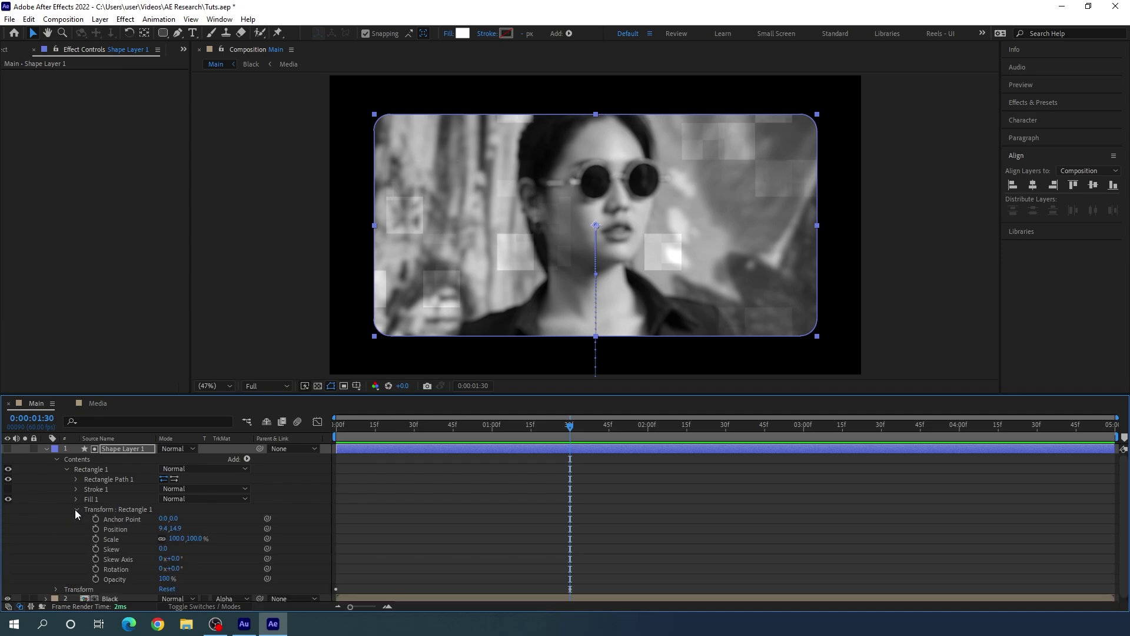
click(176, 560)
text(90)
click(135, 559)
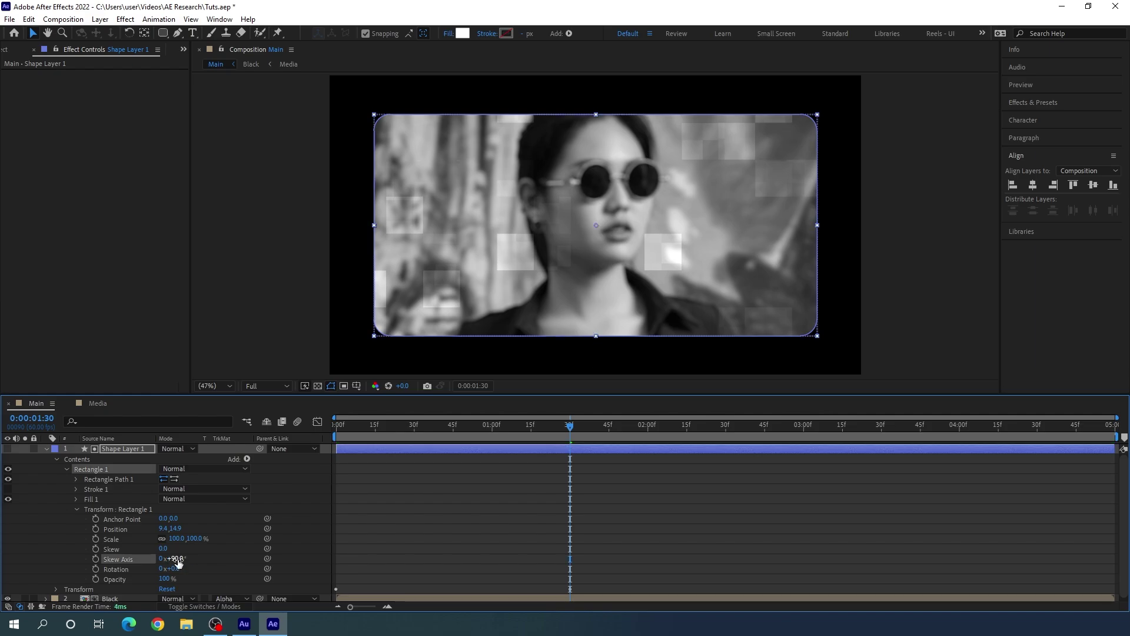
Keyframe Rectangle 1's Skew at 0:00:01:30, set it to 5 at 0:00:02:30, and reveal only the layer's keyframed properties.
click(94, 550)
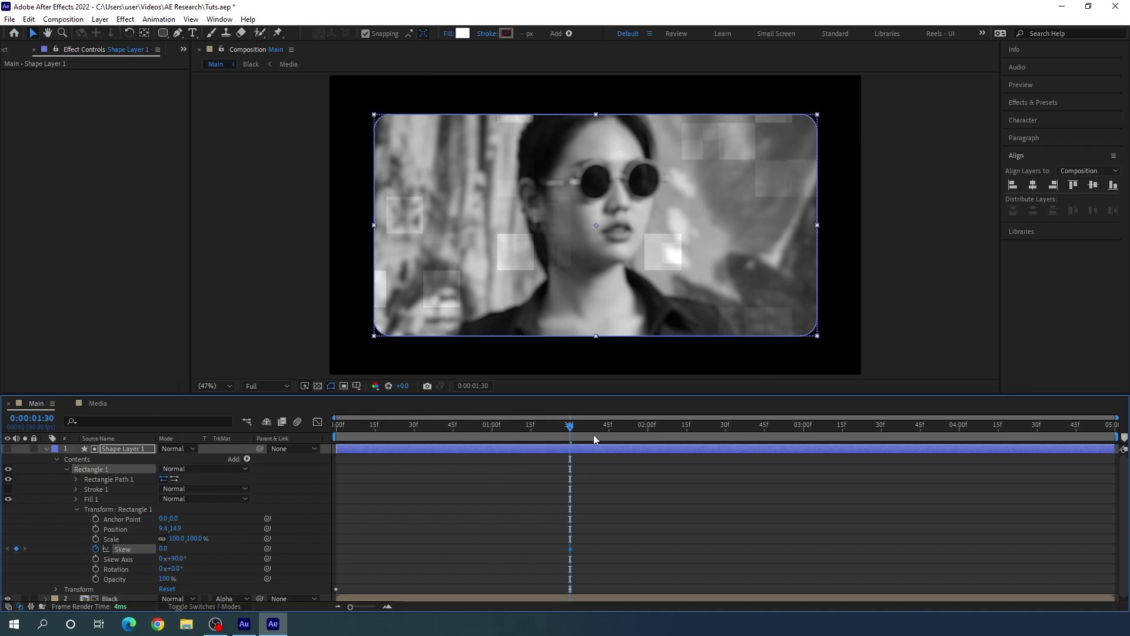
drag(585, 426, 725, 443)
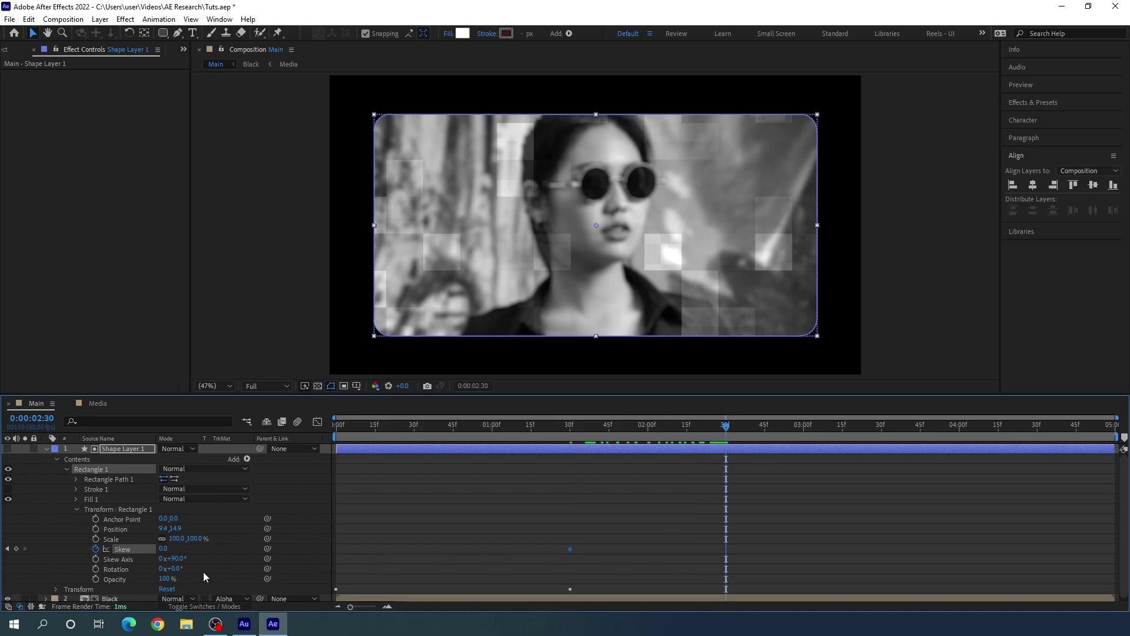
click(163, 549)
text(5)
key(Return)
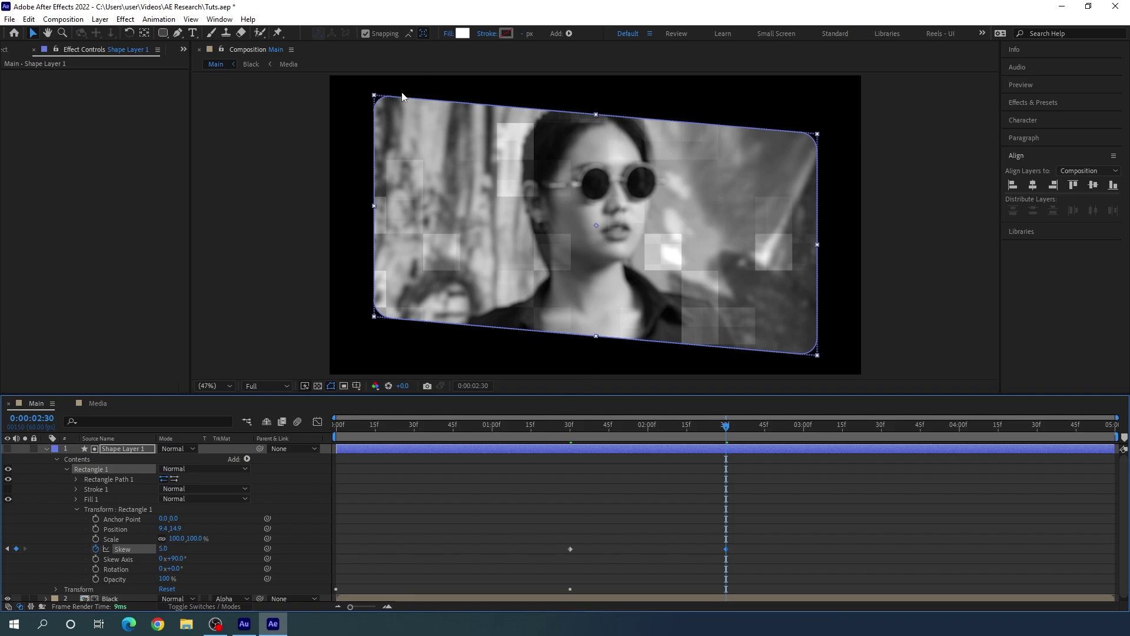
click(46, 448)
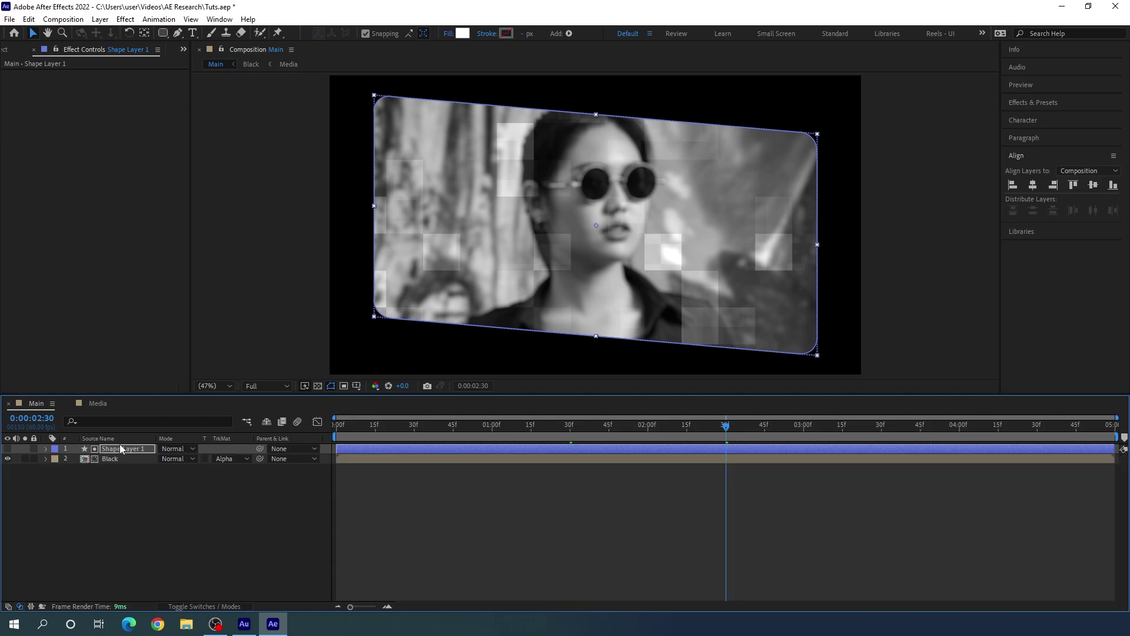
key(u)
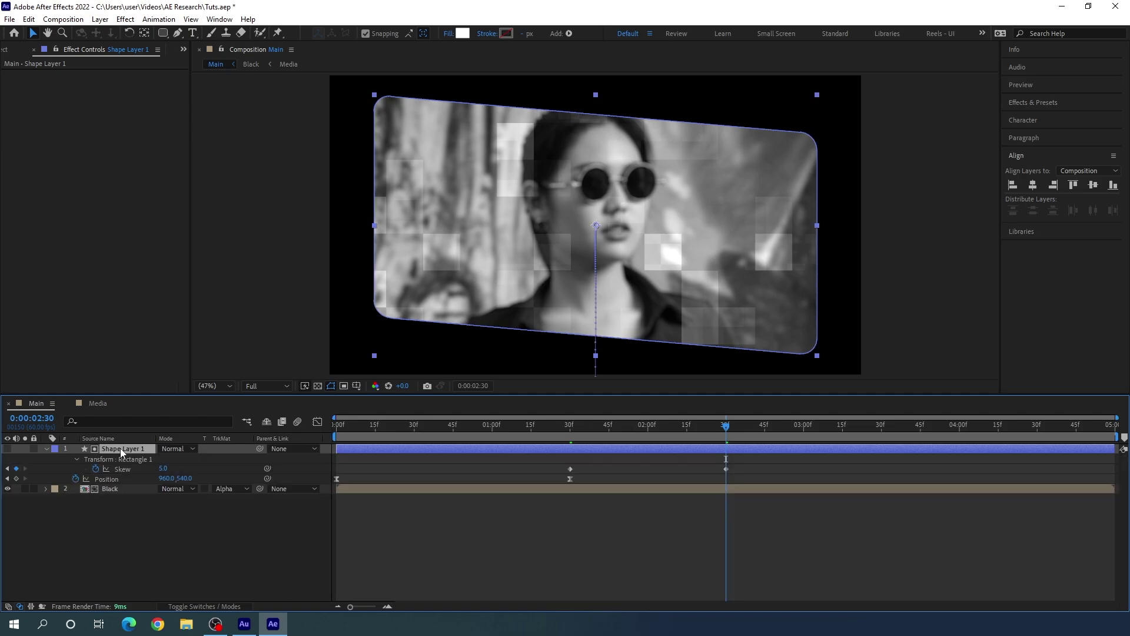
Ease both Skew keyframes, shape their speed graph into an early peak with a long slowdown, and preview from the start.
click(760, 459)
drag(648, 465, 530, 469)
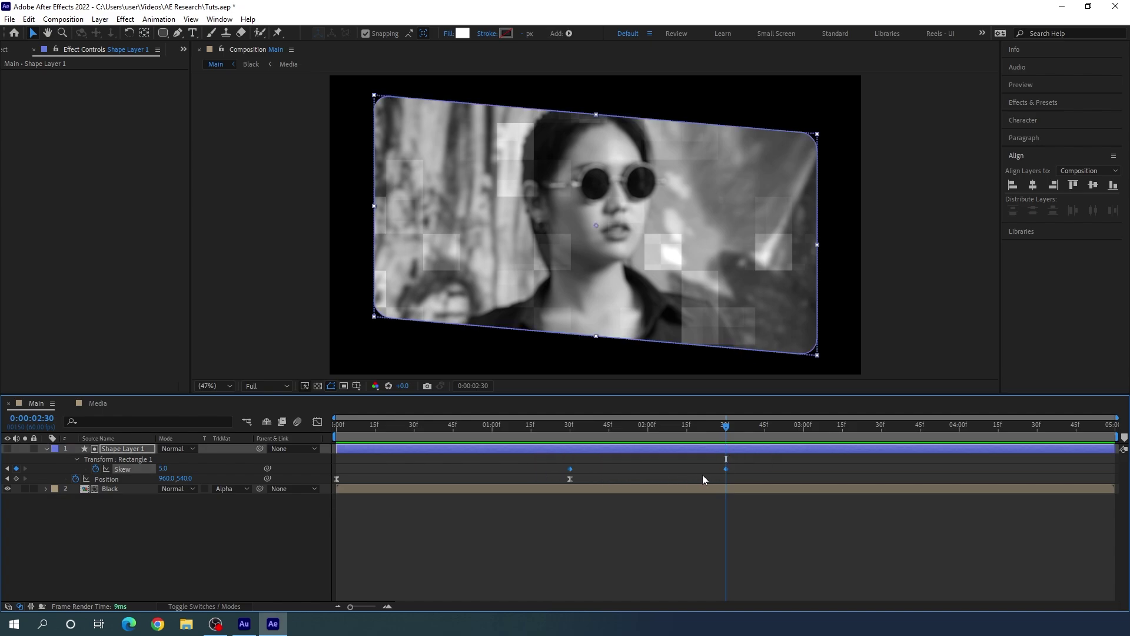
key(F9)
click(321, 423)
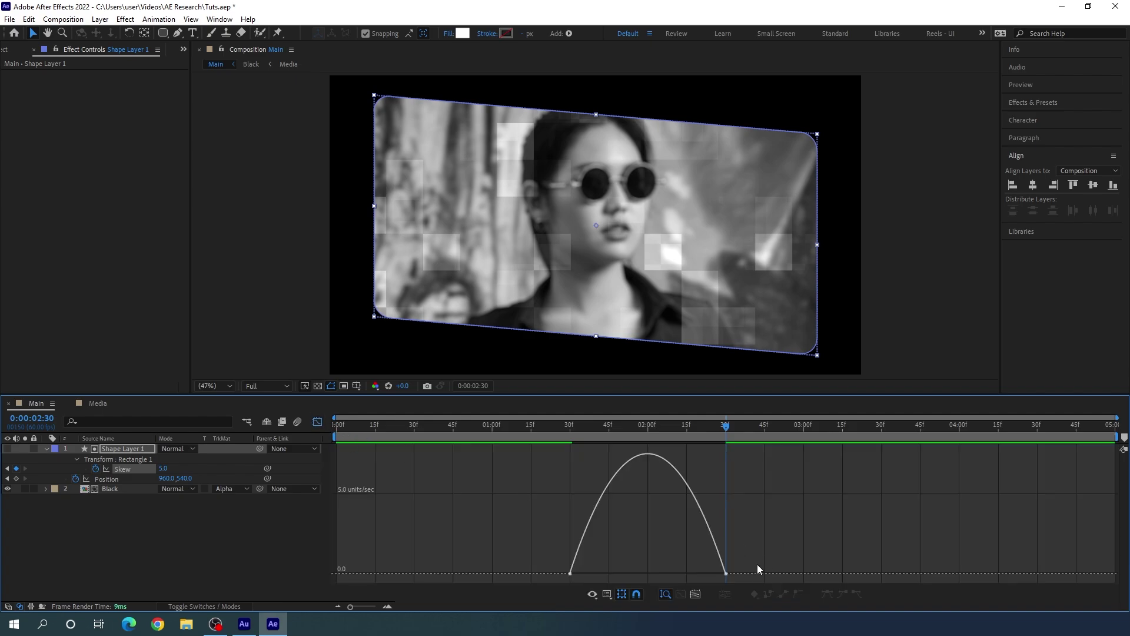
drag(714, 578, 626, 574)
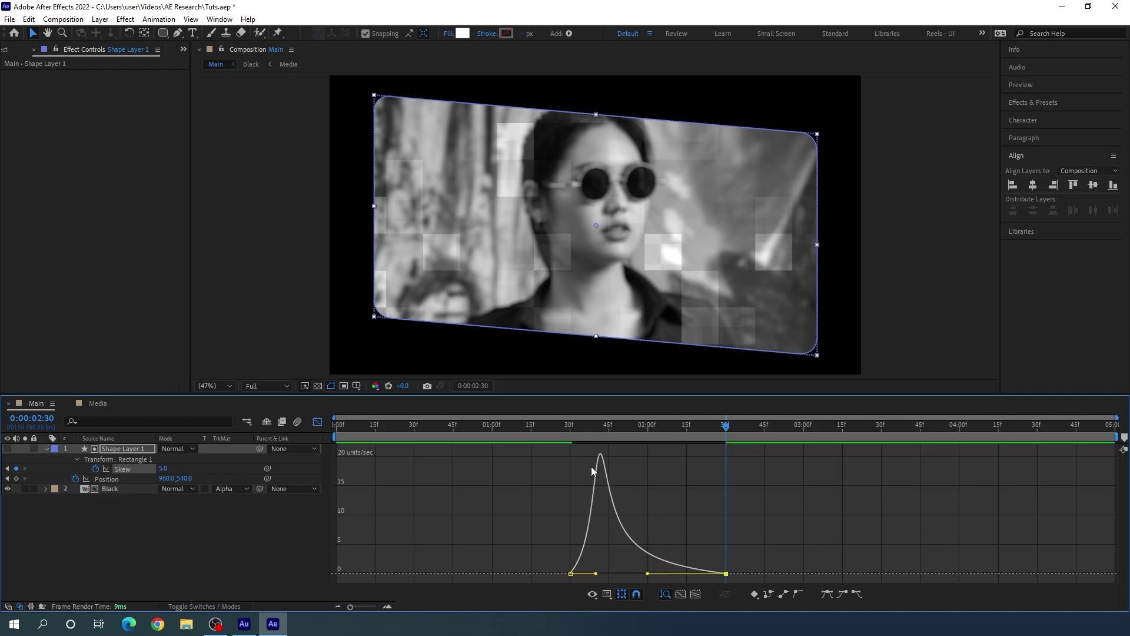
click(318, 423)
click(539, 426)
click(337, 426)
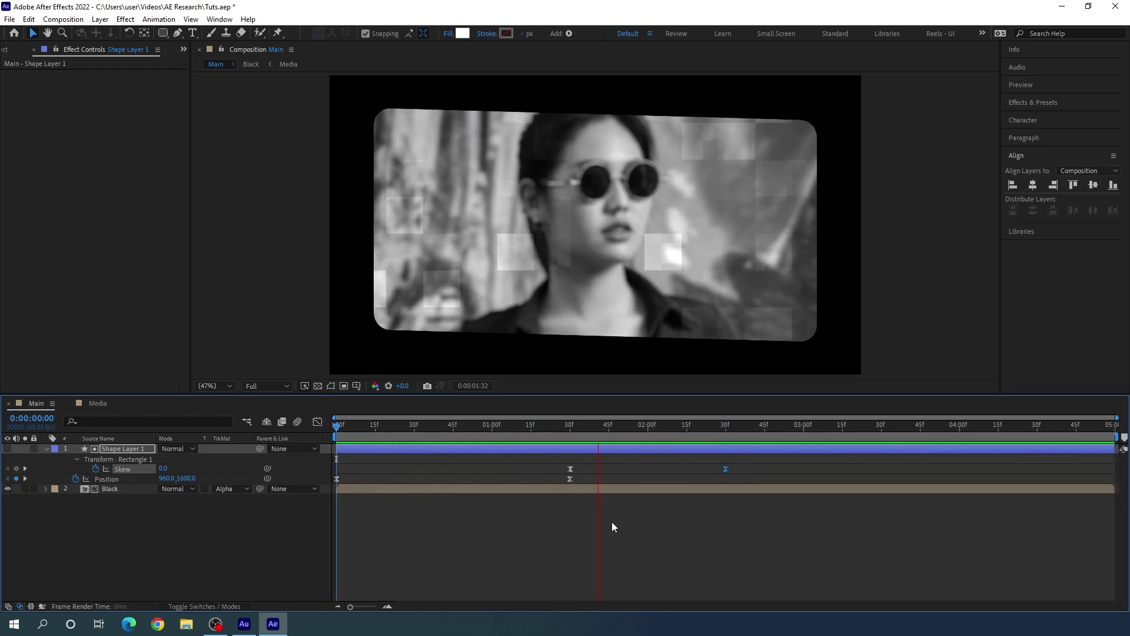
key(space)
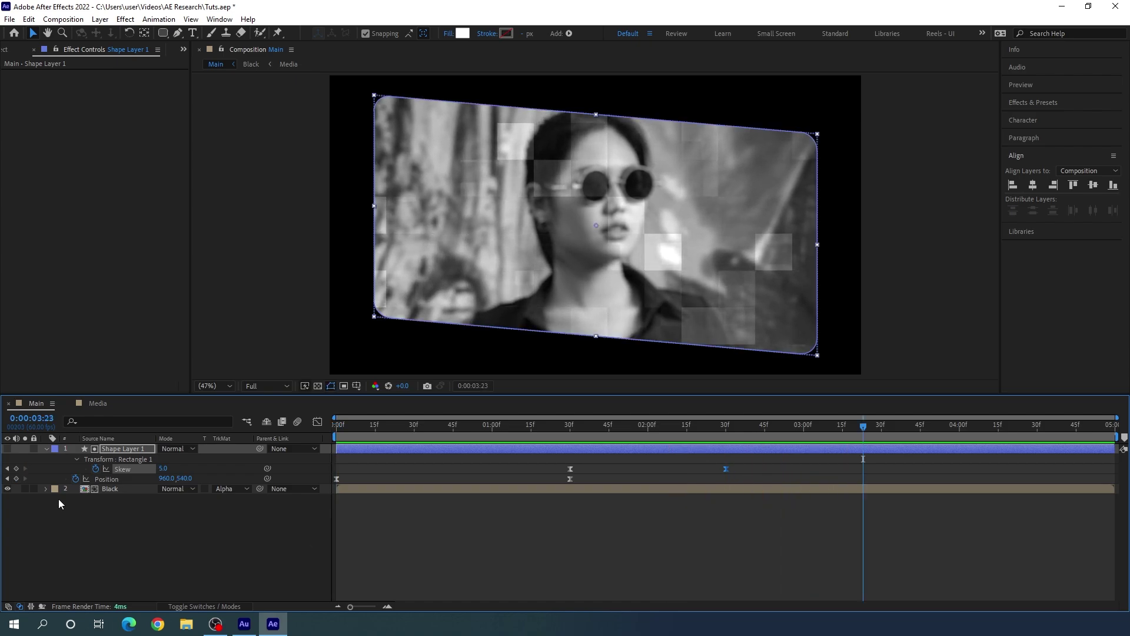
Pre-compose Shape Layer 1 and Black together as Bottom, moving all attributes into the new composition.
click(45, 448)
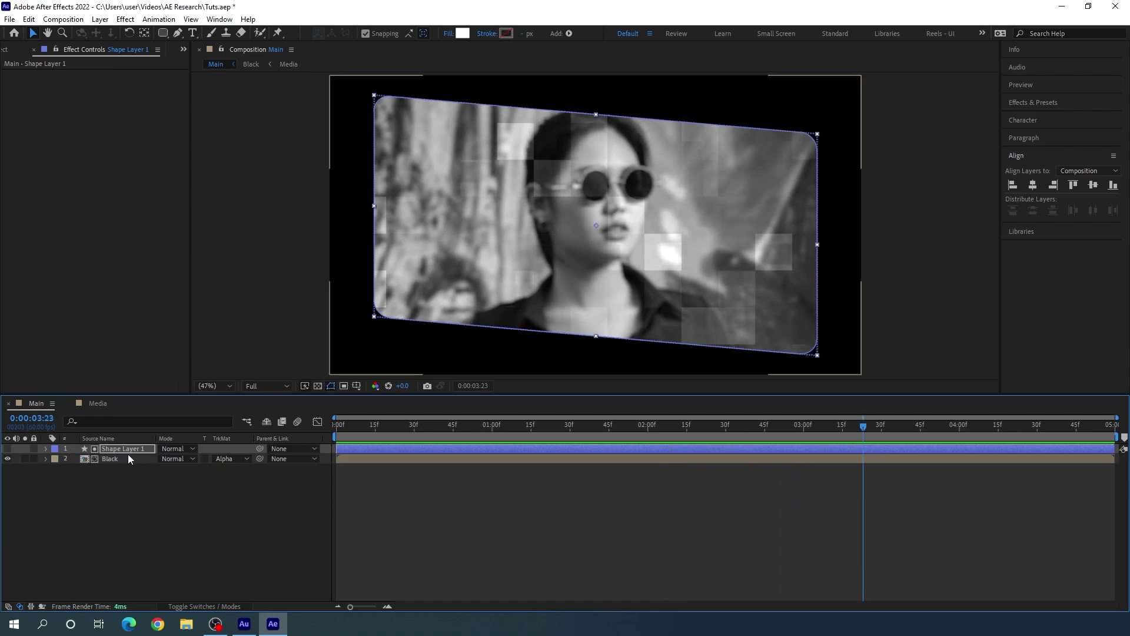
click(121, 488)
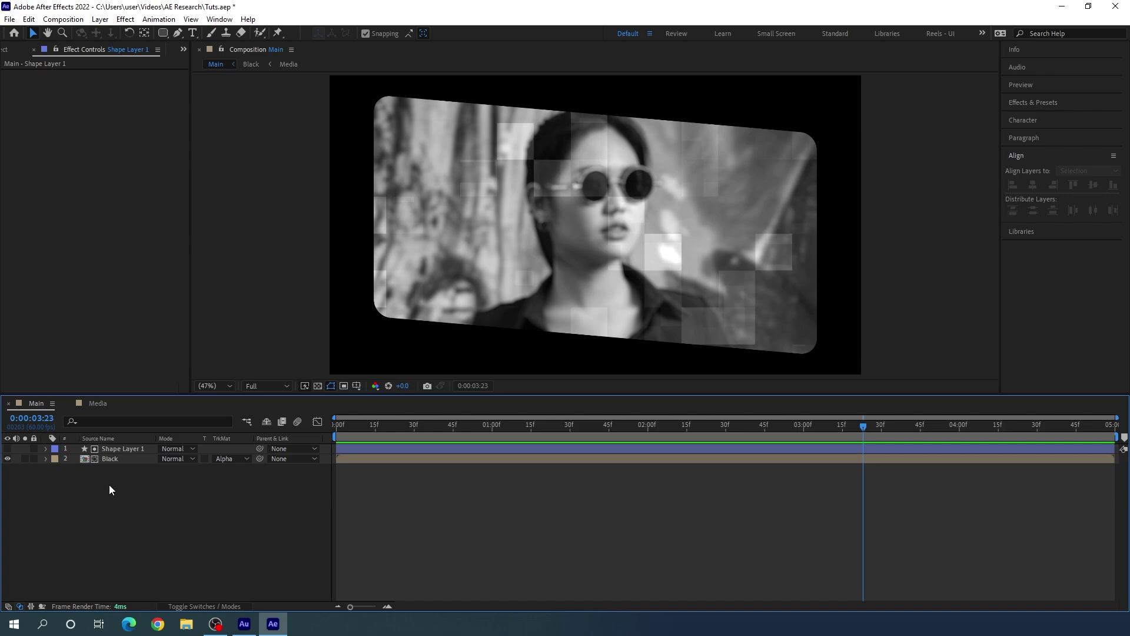
drag(109, 489, 130, 450)
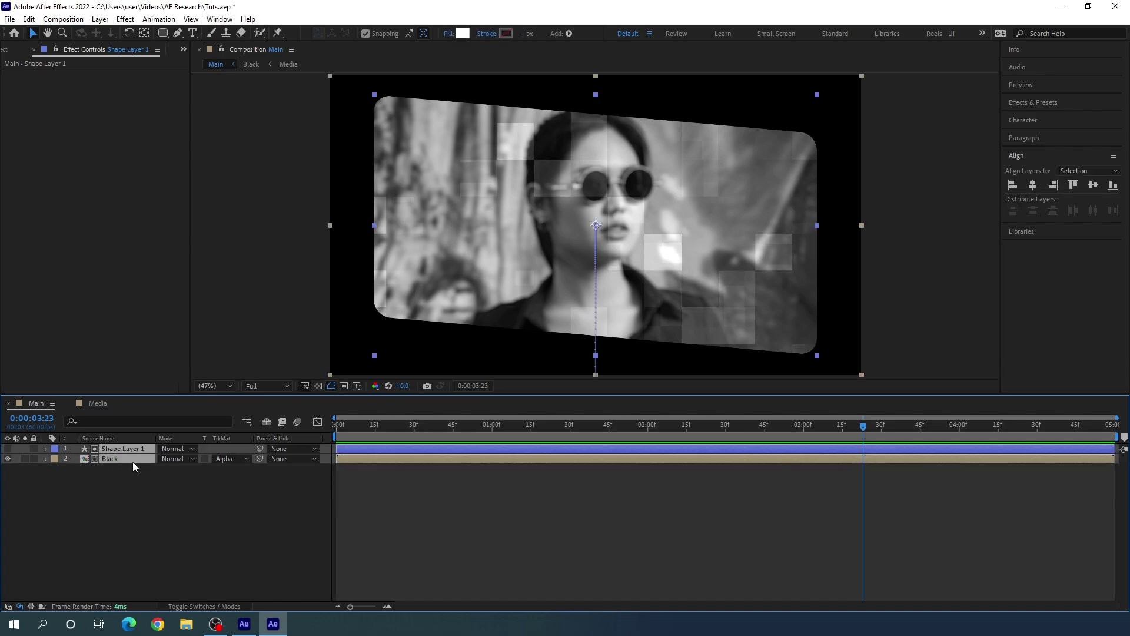
right_click(130, 454)
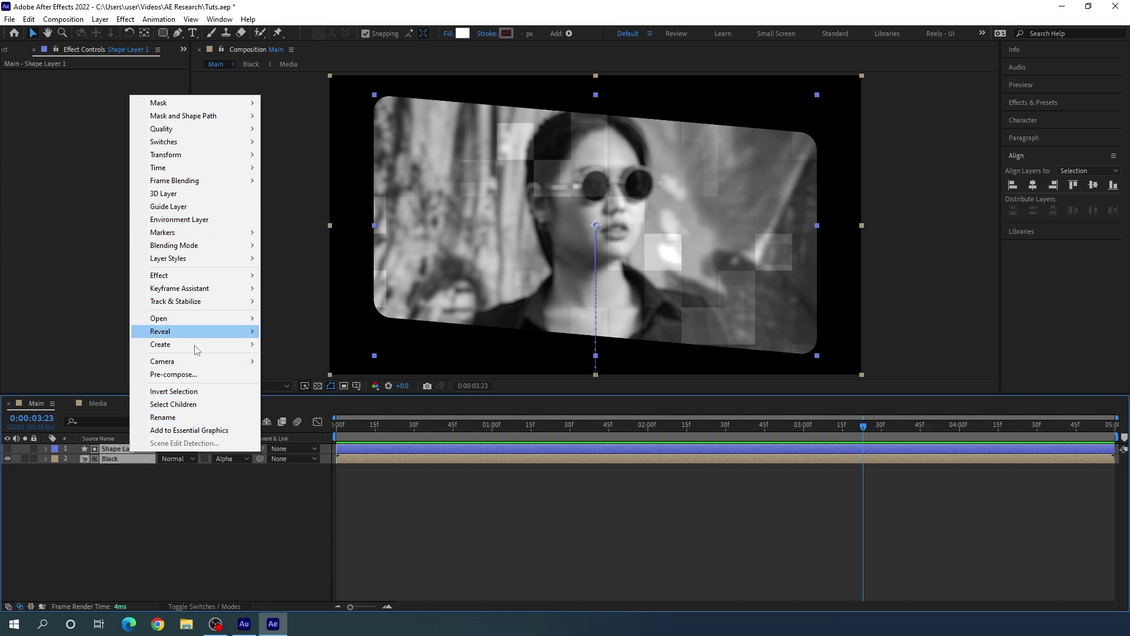
click(180, 374)
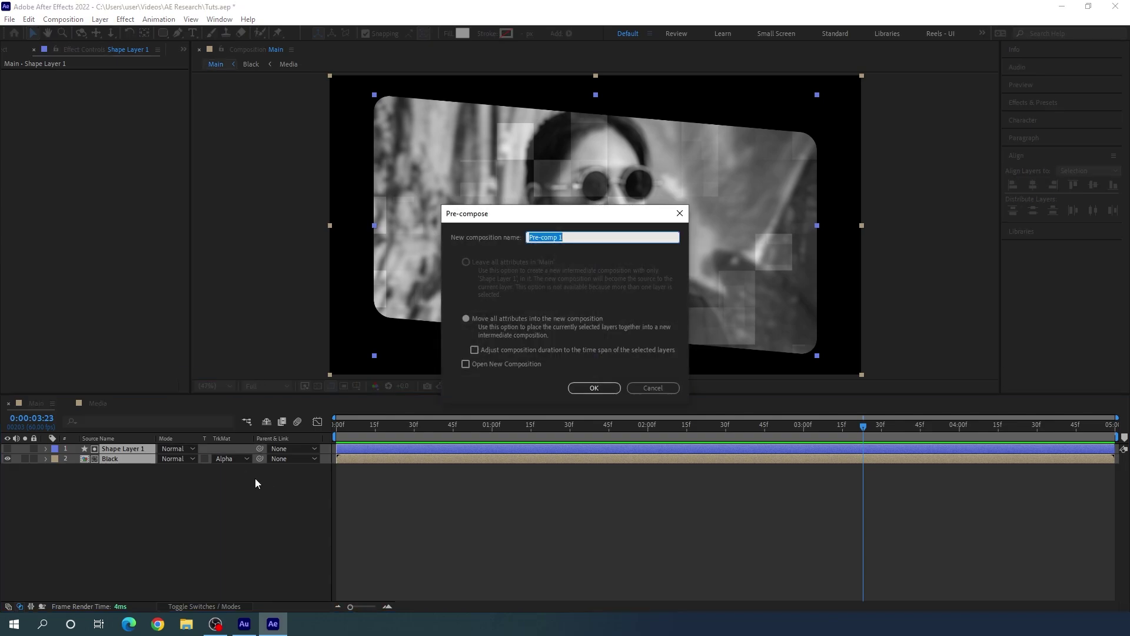
key(BackSpace)
text(Bottom)
click(604, 386)
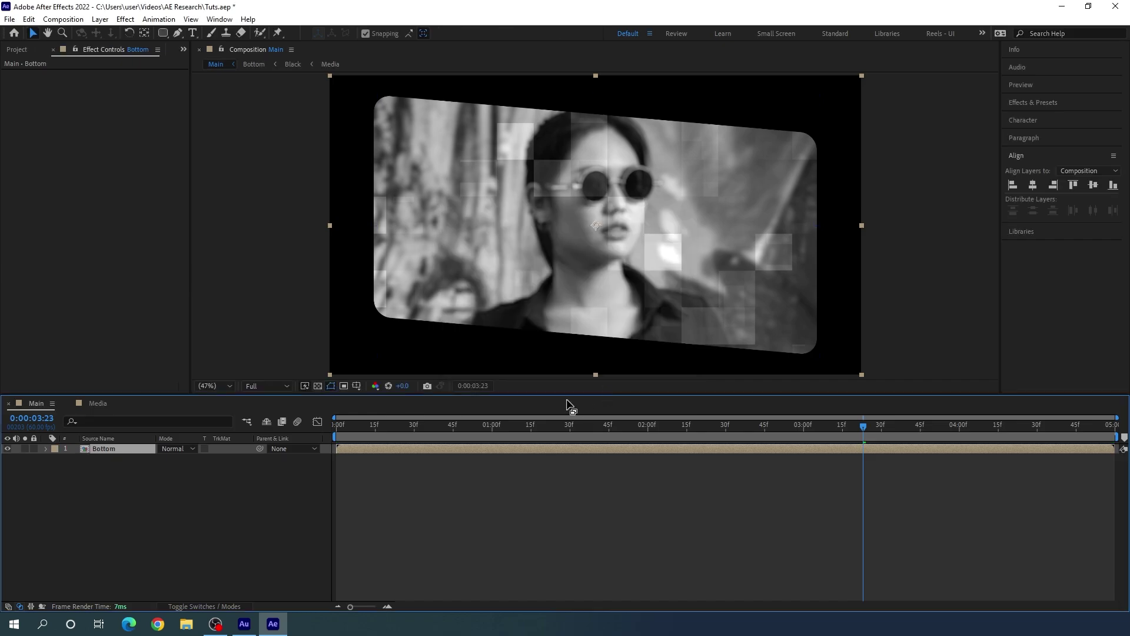
click(524, 479)
drag(520, 433, 741, 424)
Duplicate the Bottom composition in the project and rename the copy Top.
click(106, 449)
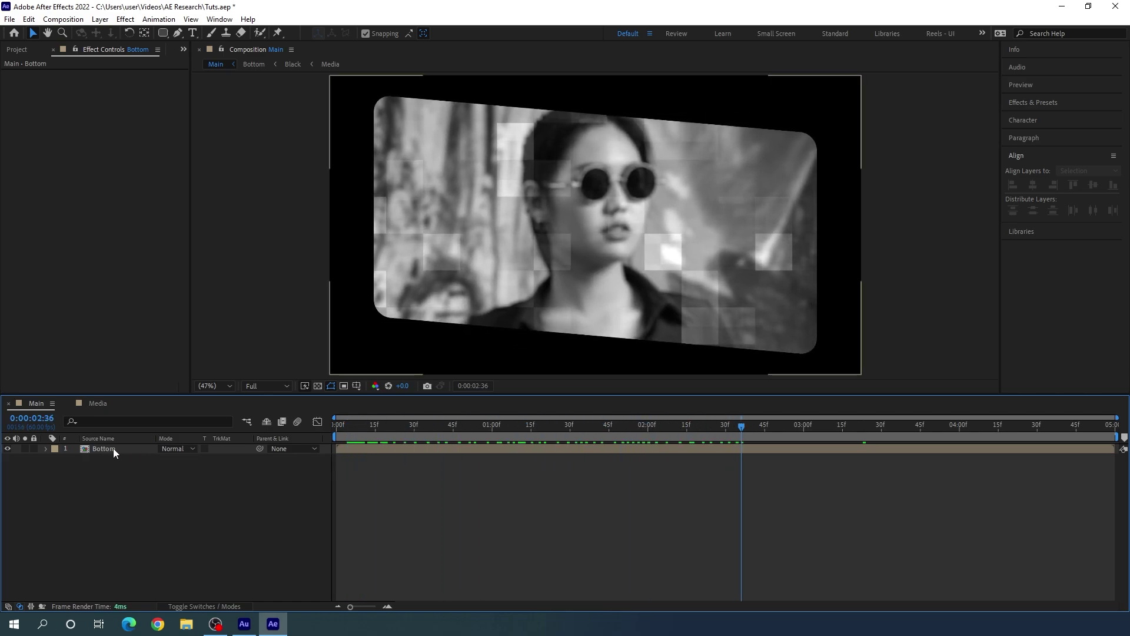
click(116, 450)
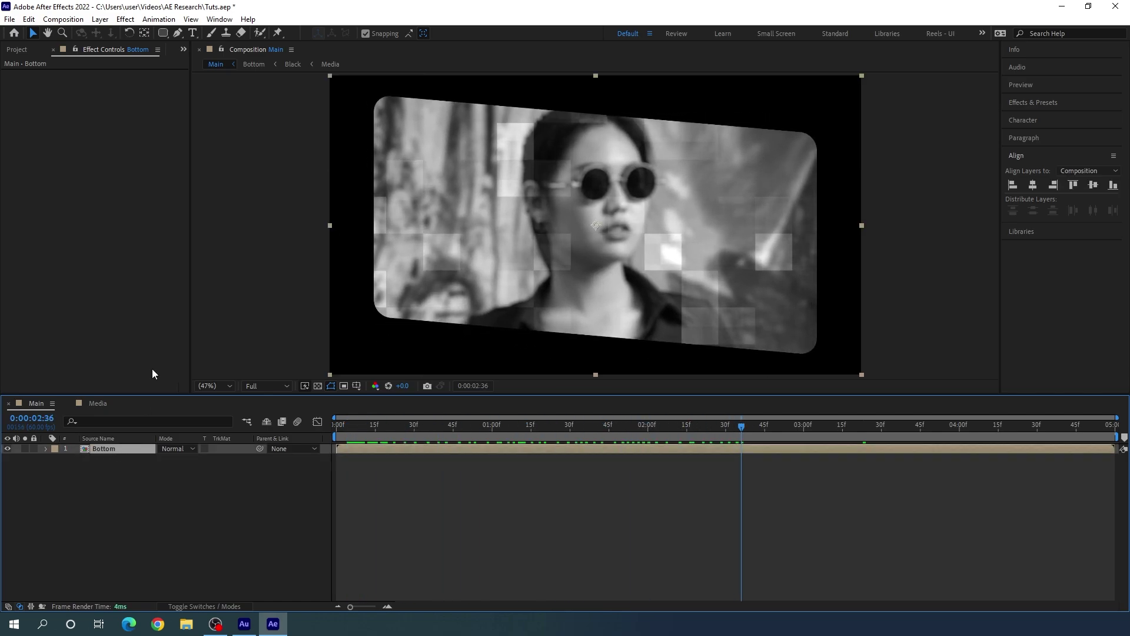
click(23, 50)
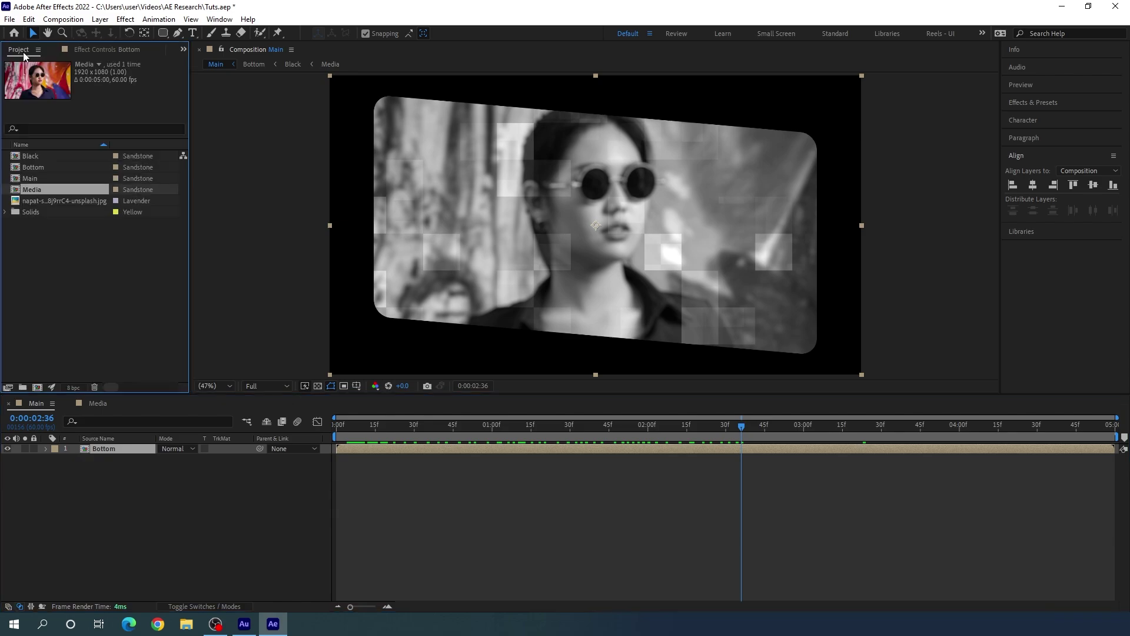
click(80, 246)
click(41, 168)
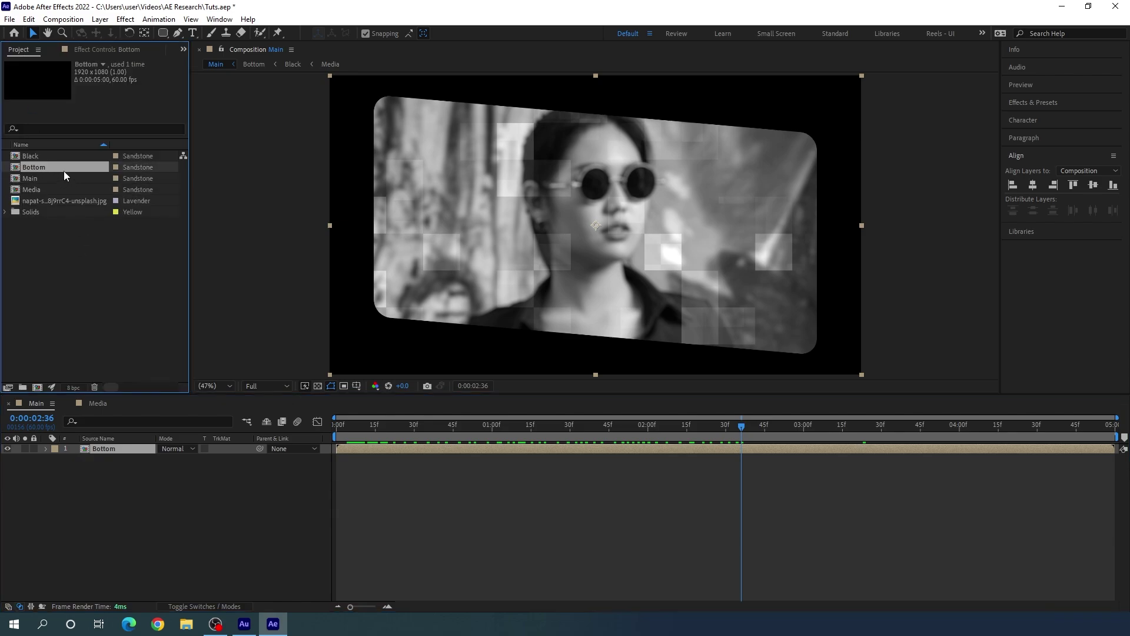
key(ctrl+d)
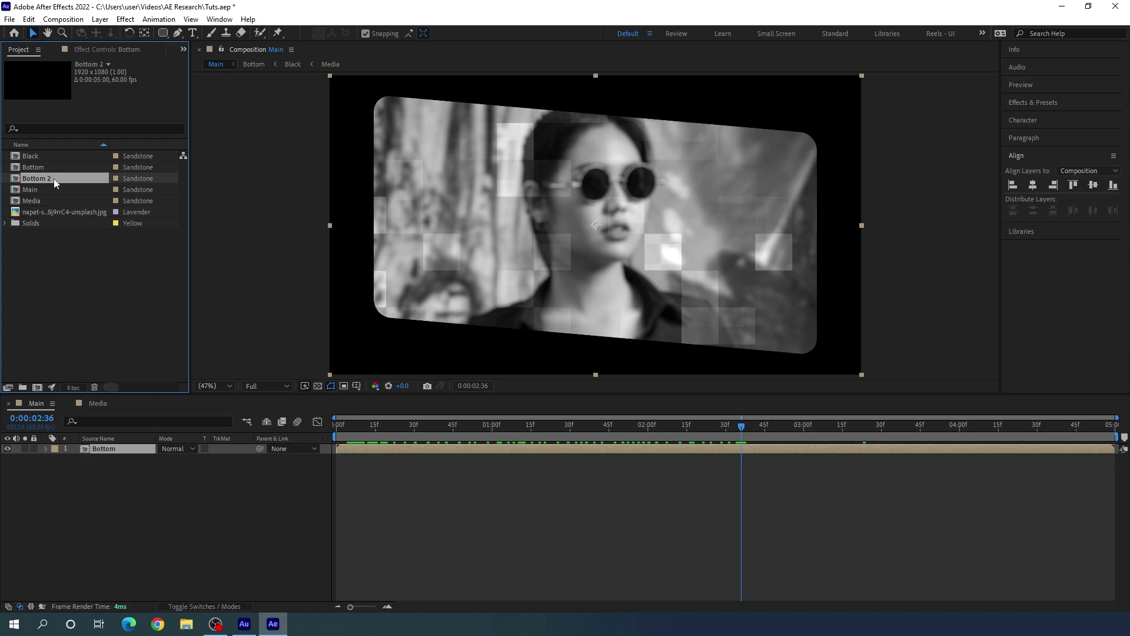
right_click(61, 178)
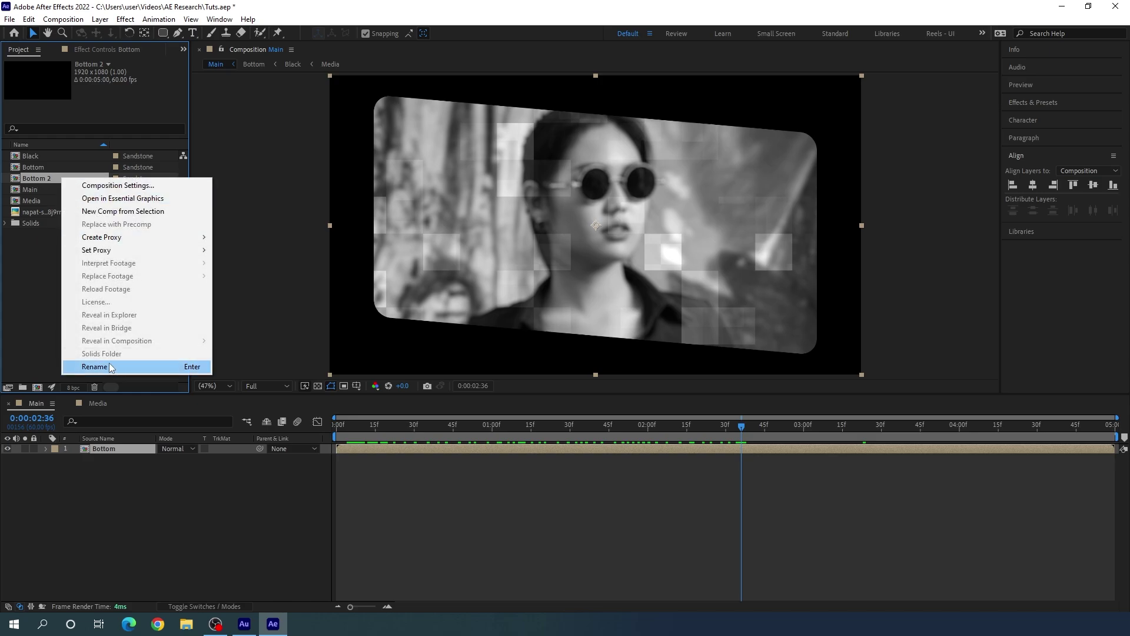
click(124, 368)
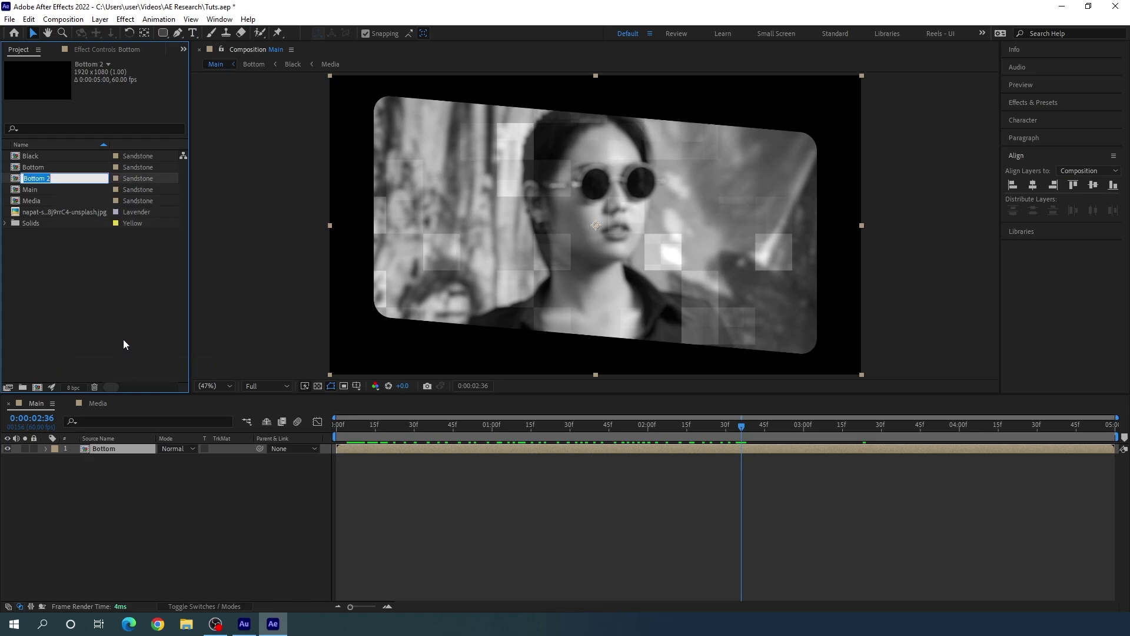
key(BackSpace)
text(Top)
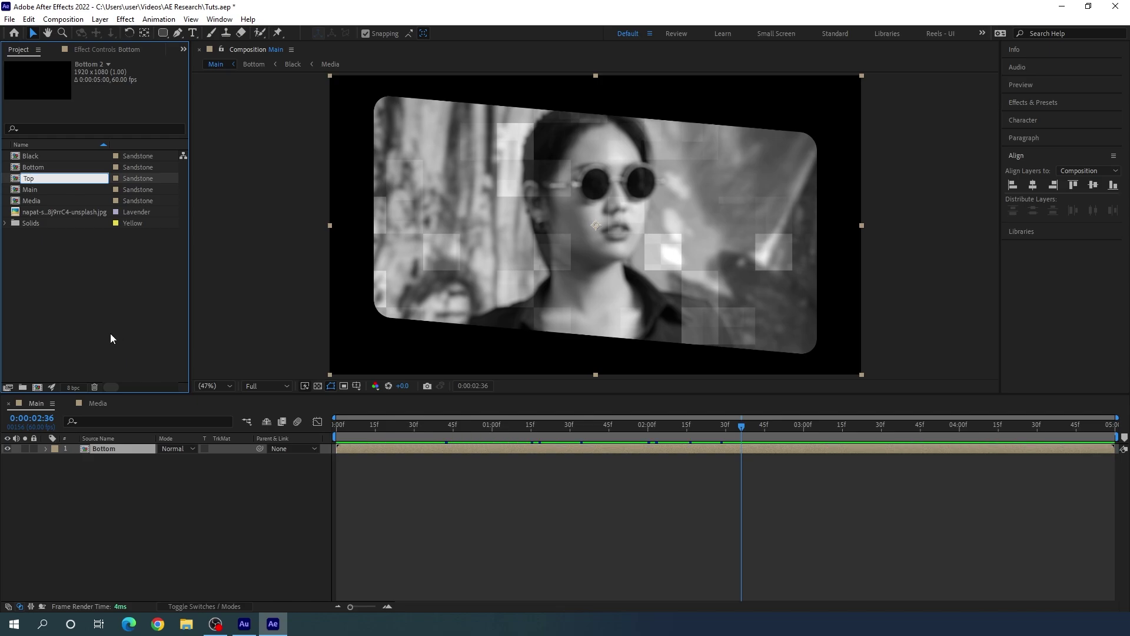
click(120, 318)
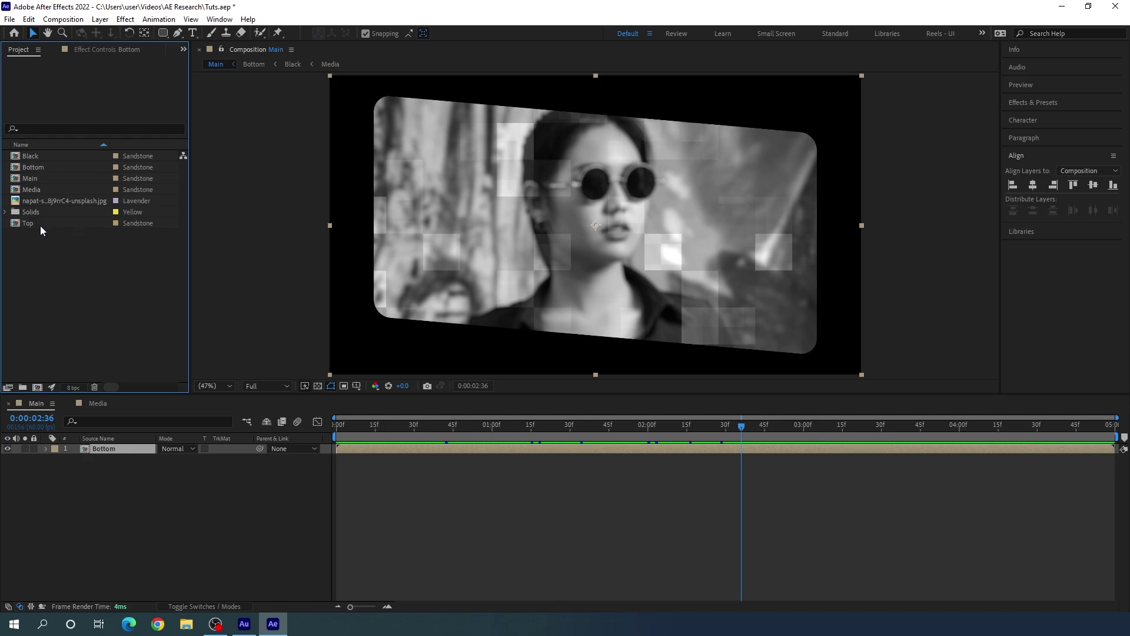
Place the Top composition above the Bottom layer in Main, and open Top for editing.
drag(40, 226, 113, 452)
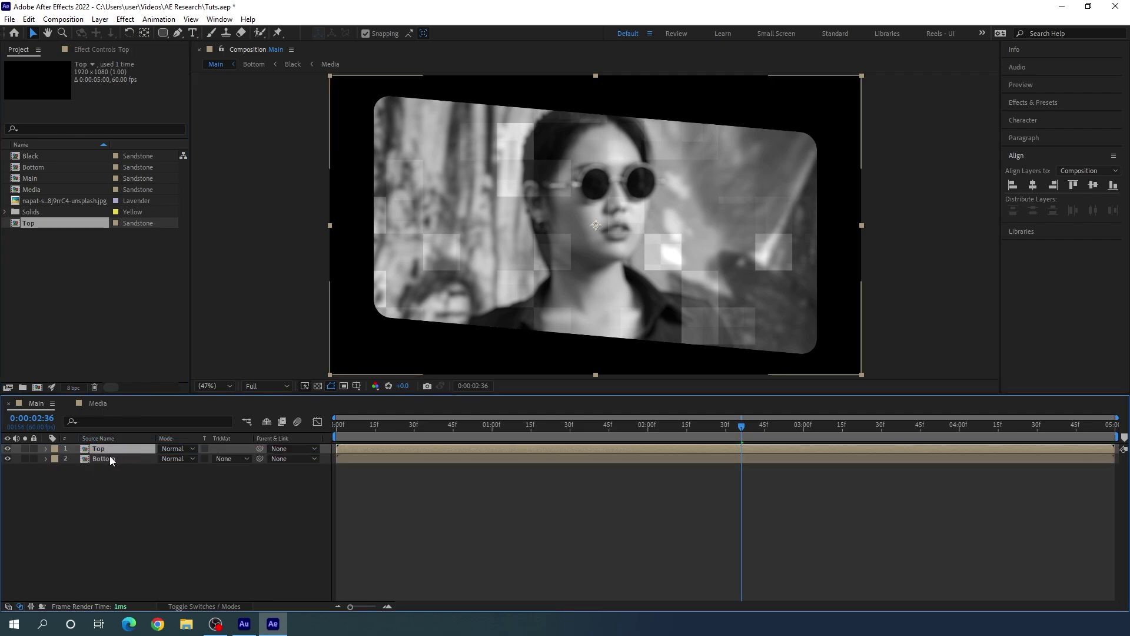
drag(372, 434, 575, 434)
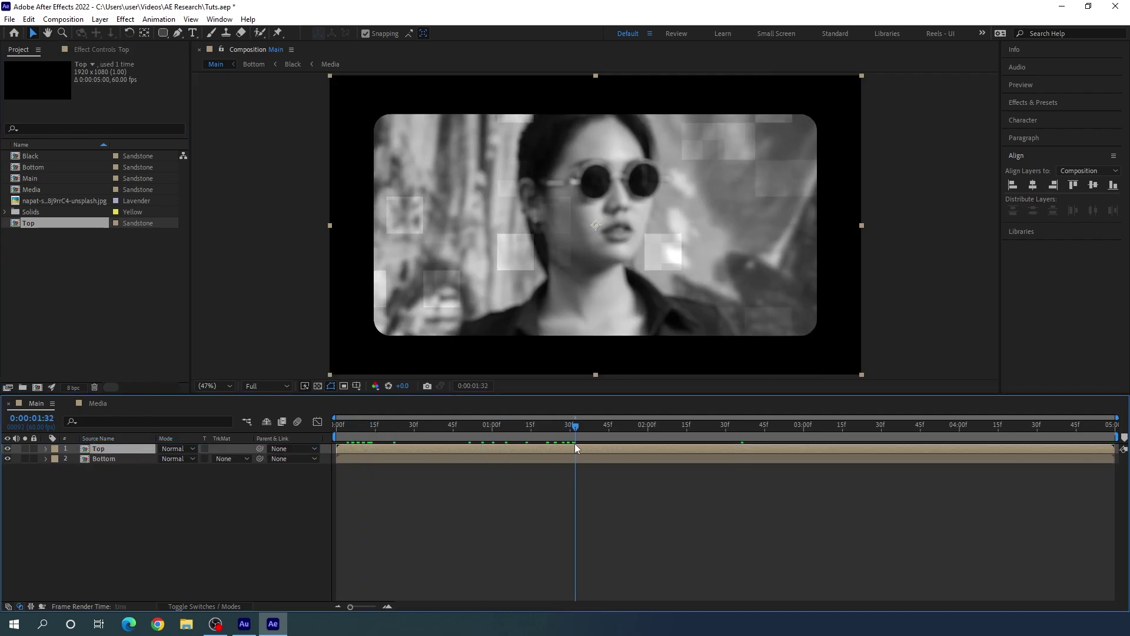
double_click(115, 449)
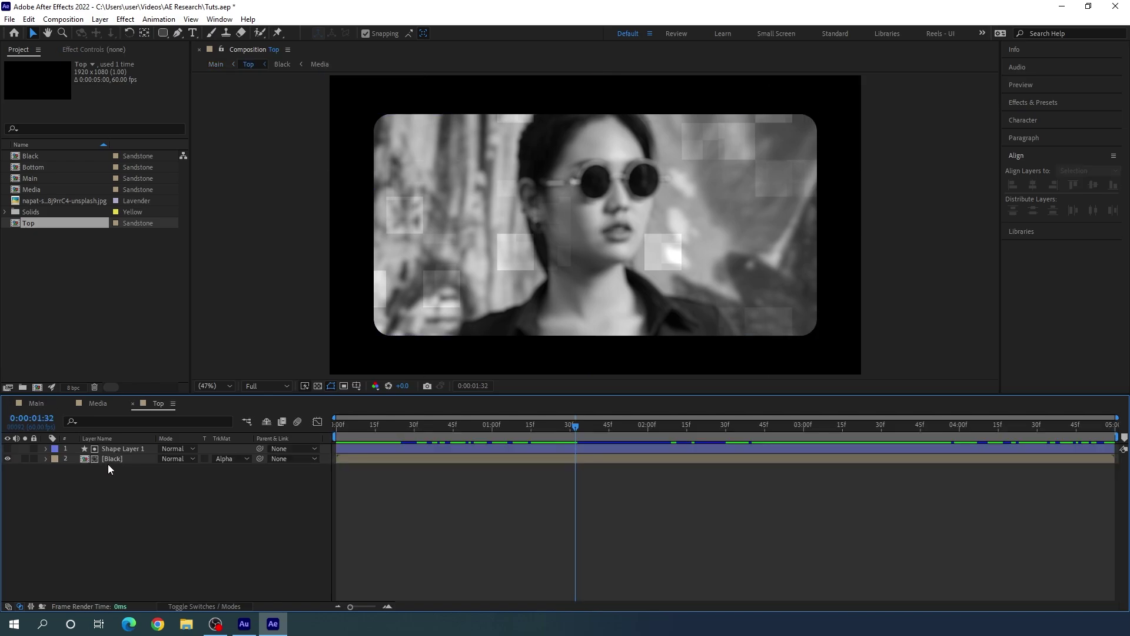
Duplicate the Black composition in the project and rename the copy Color.
click(112, 341)
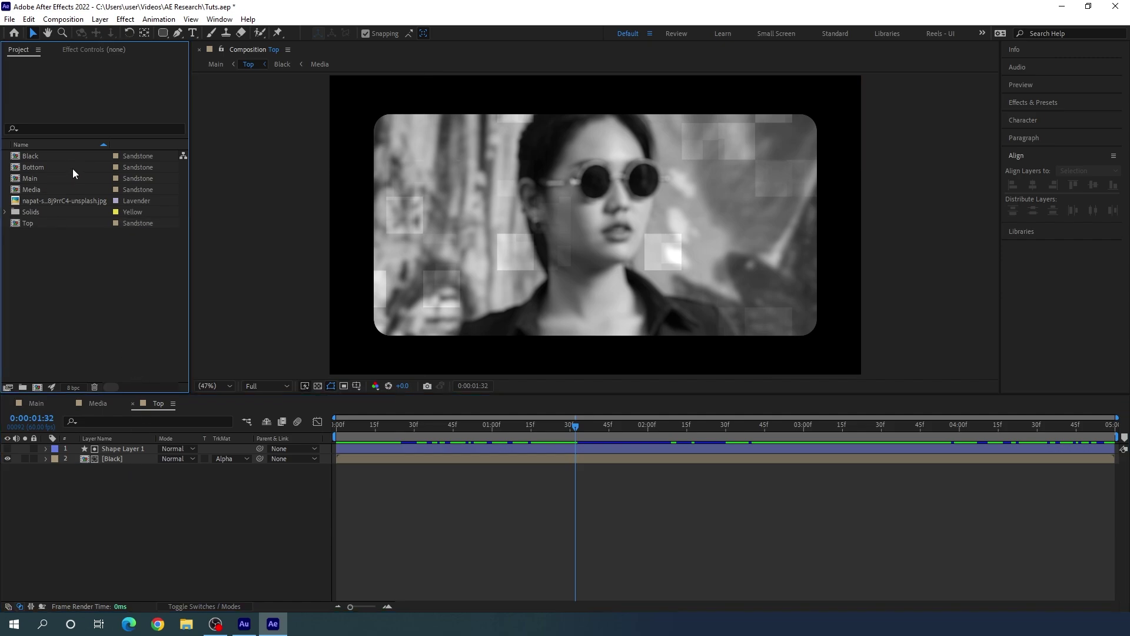
click(44, 157)
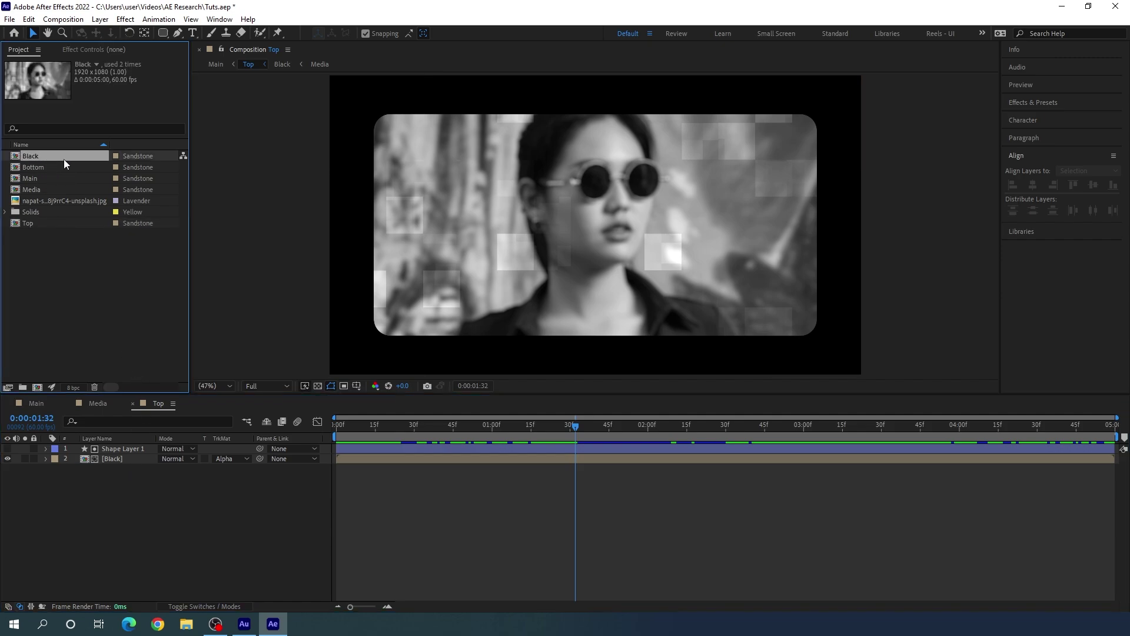
key(ctrl+d)
right_click(52, 168)
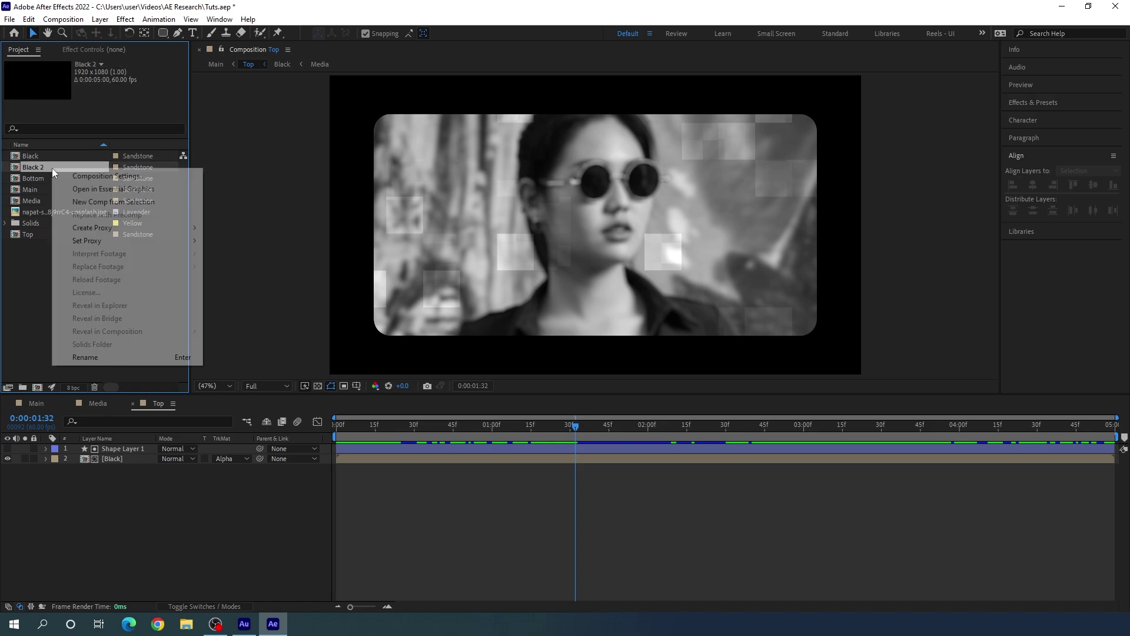
click(113, 357)
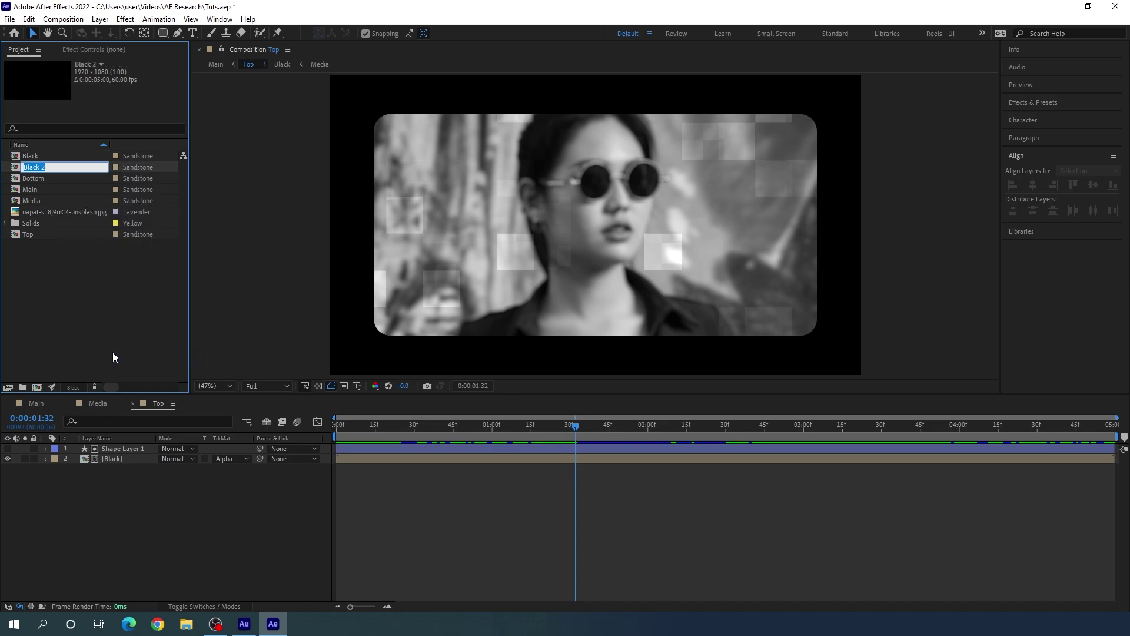
text(Color)
key(Return)
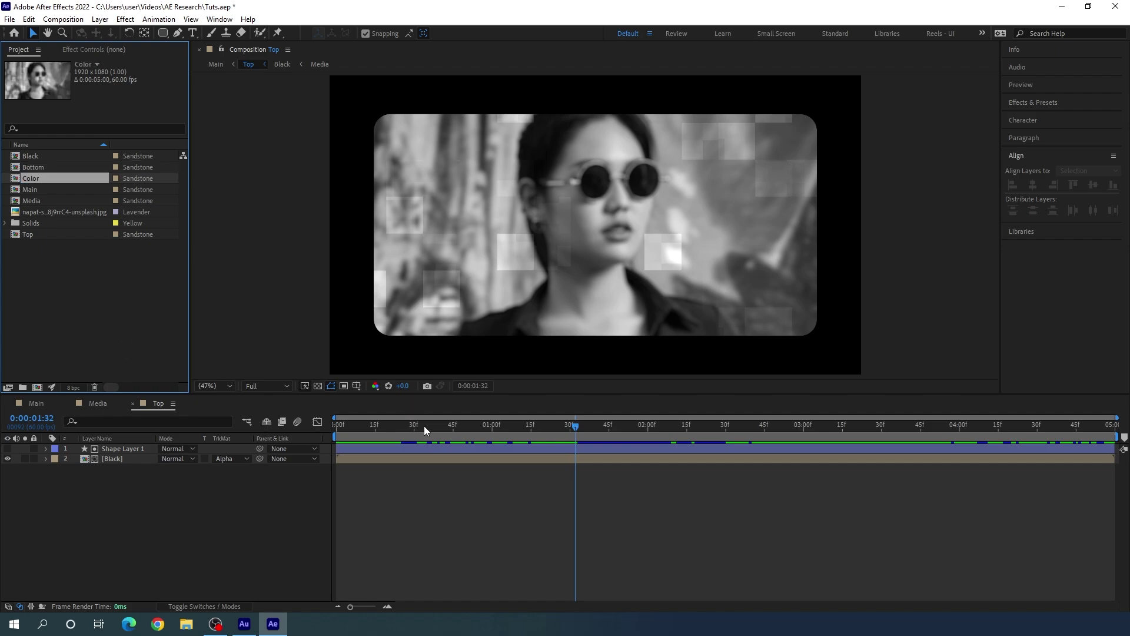
Replace the source of the Black layer in Top with the Color composition, keeping its alpha matte.
drag(424, 426, 318, 434)
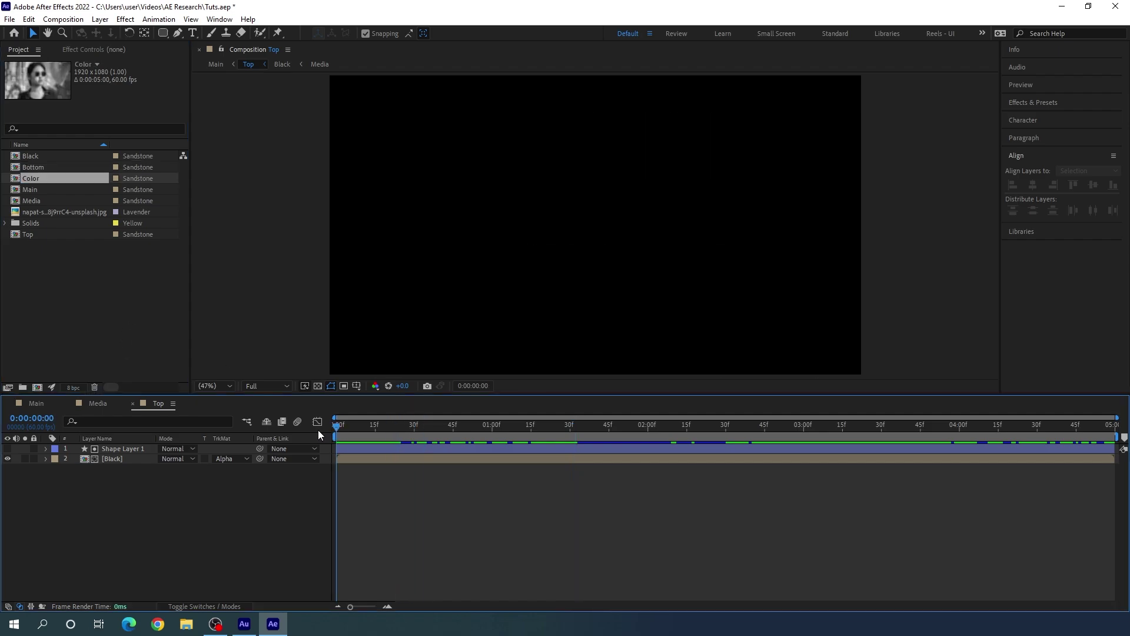
click(120, 460)
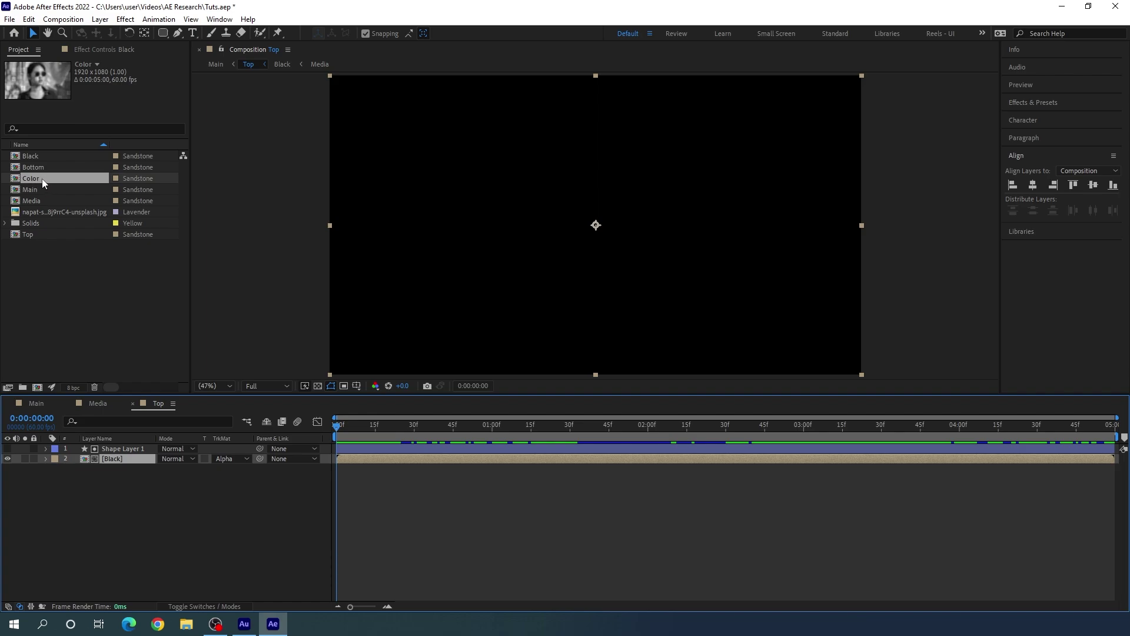
drag(41, 179, 120, 458)
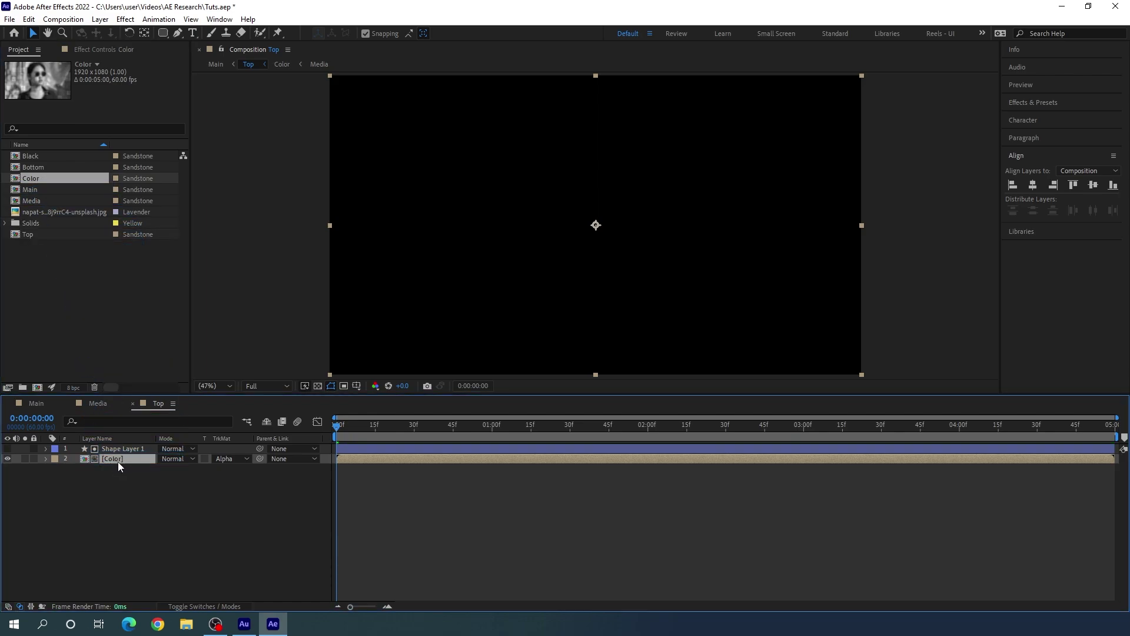
Inside the Color composition, delete the Tint effect from the Media layer.
double_click(118, 458)
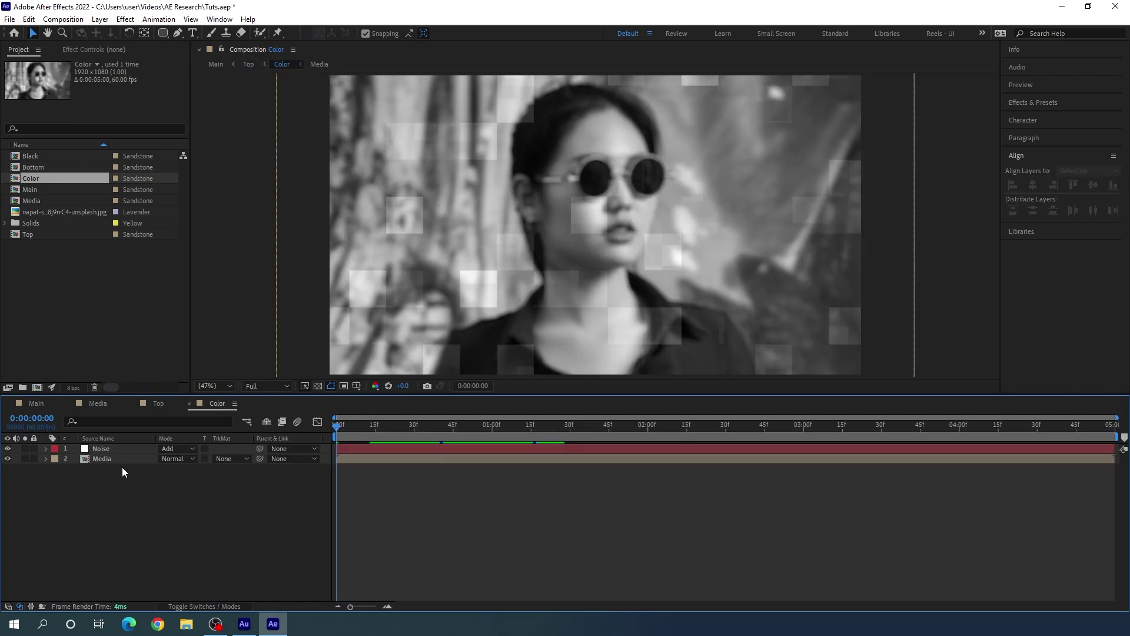
drag(404, 430, 489, 429)
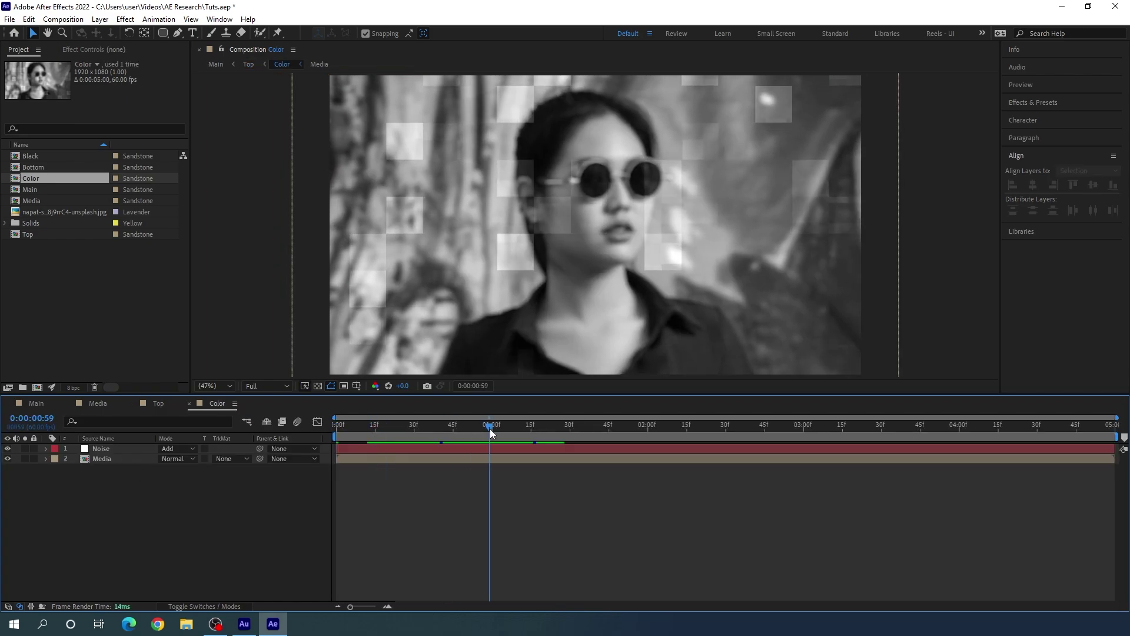
click(112, 459)
click(100, 49)
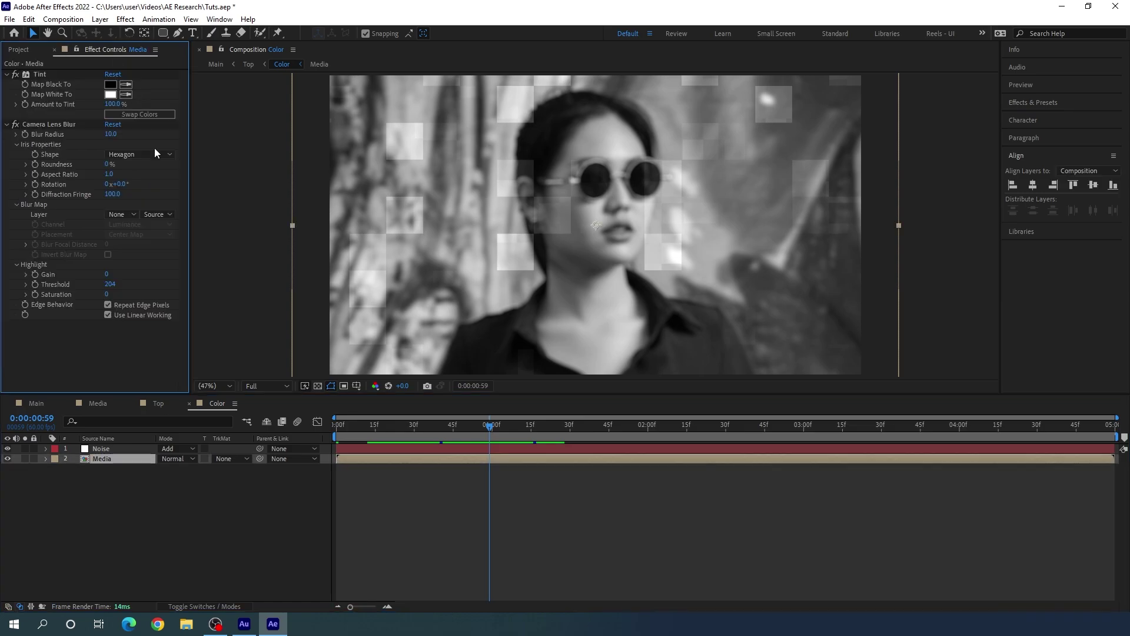
click(41, 73)
key(Delete)
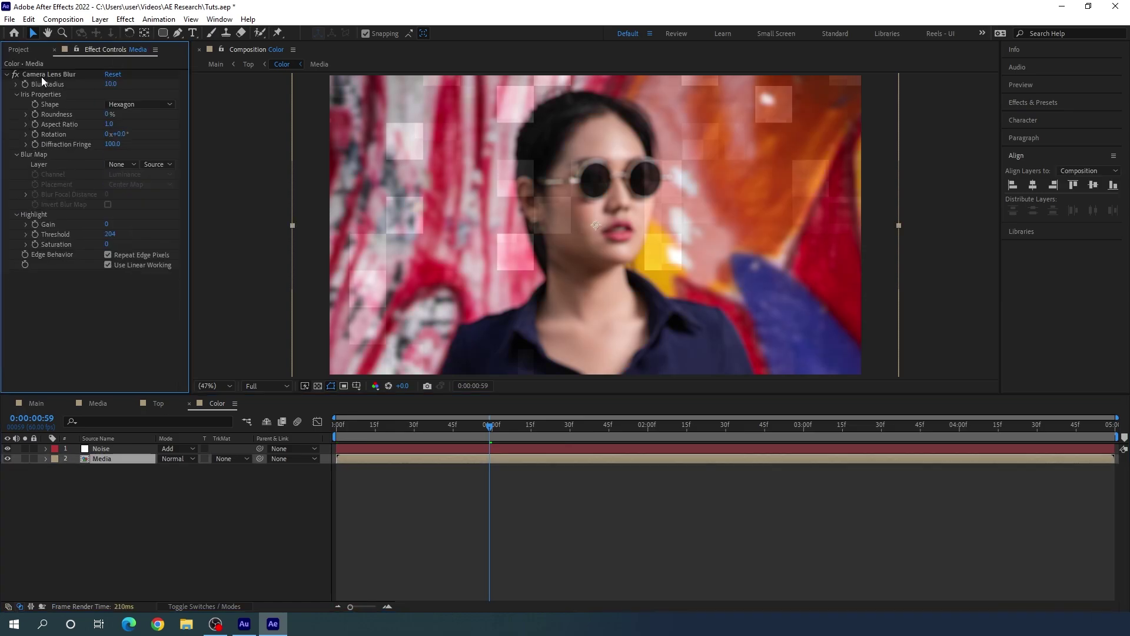
Delete the Camera Lens Blur effect from the Media layer and invert the Fractal Noise on the Noise layer.
key(Delete)
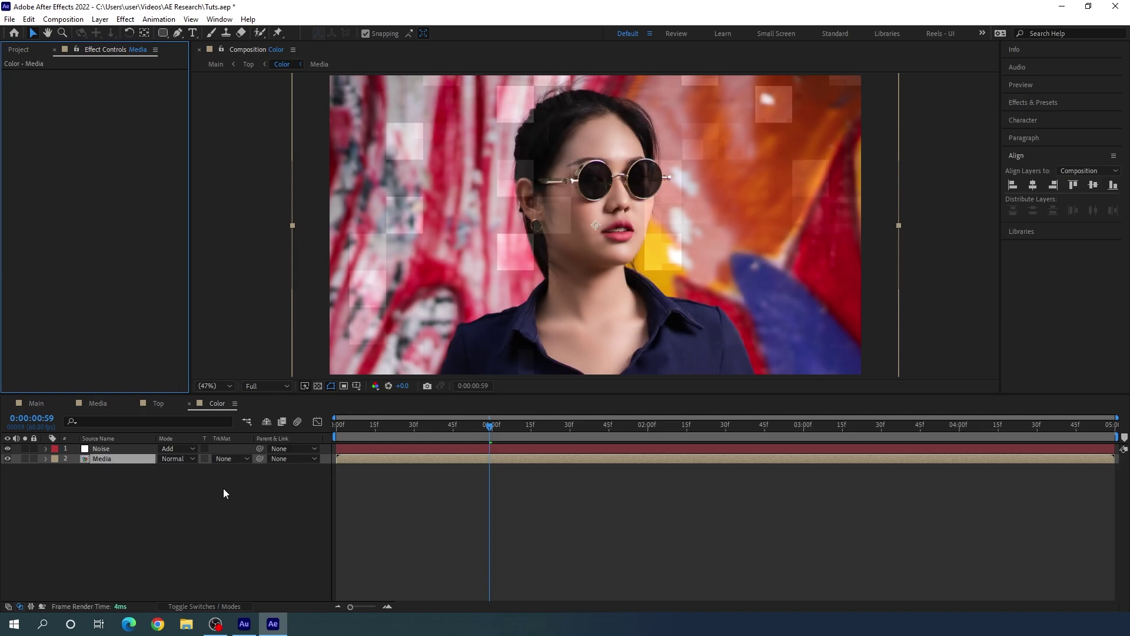
click(109, 450)
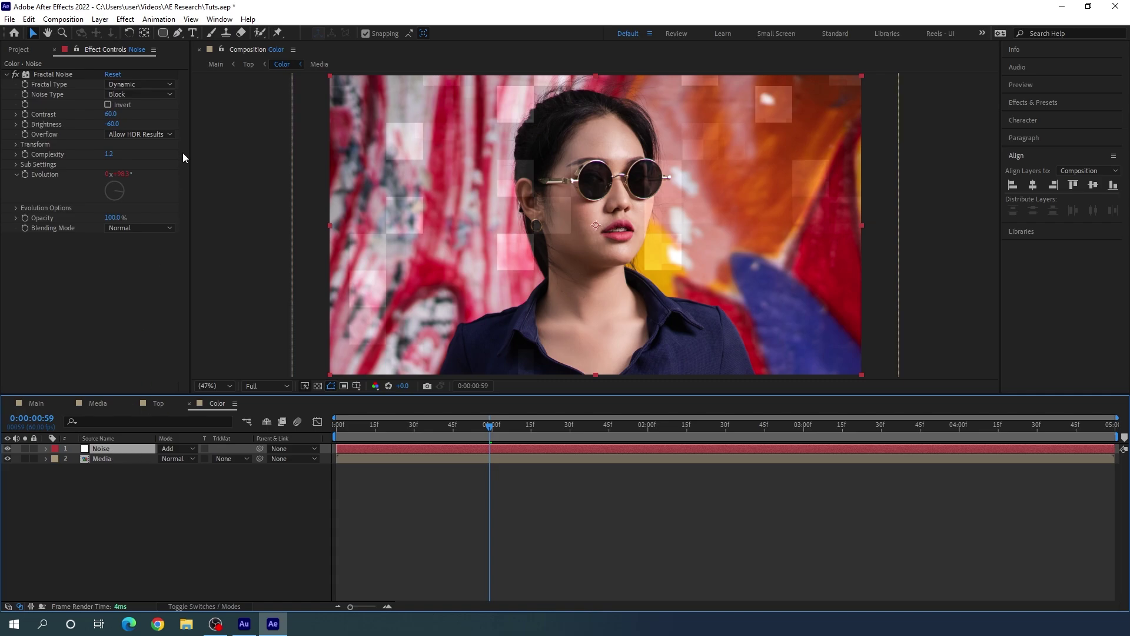
click(108, 105)
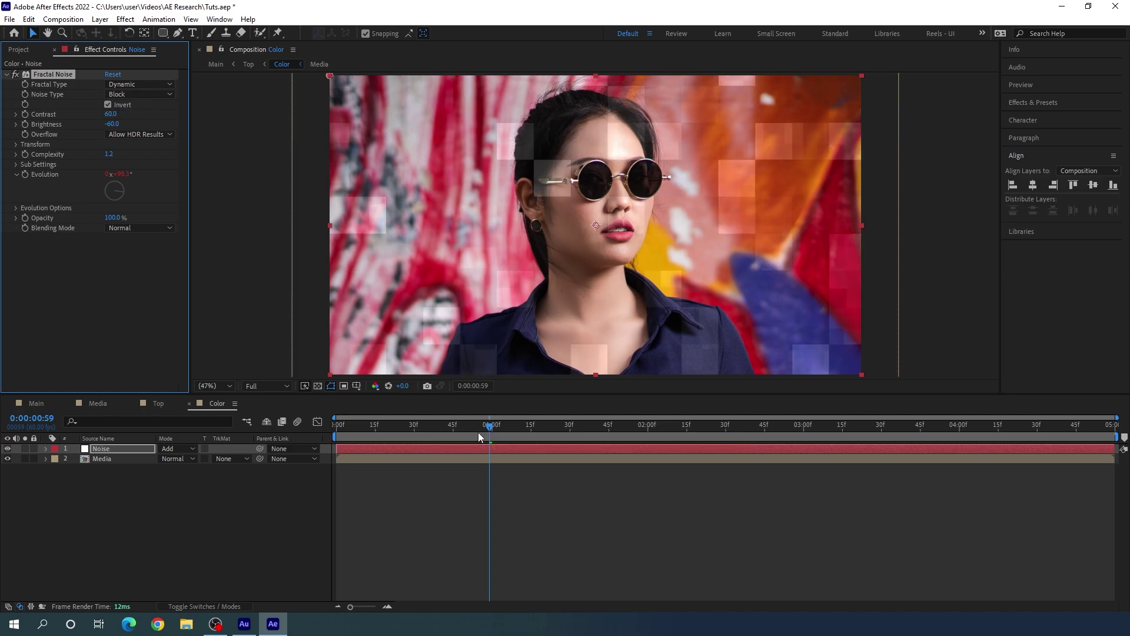
drag(478, 432, 803, 435)
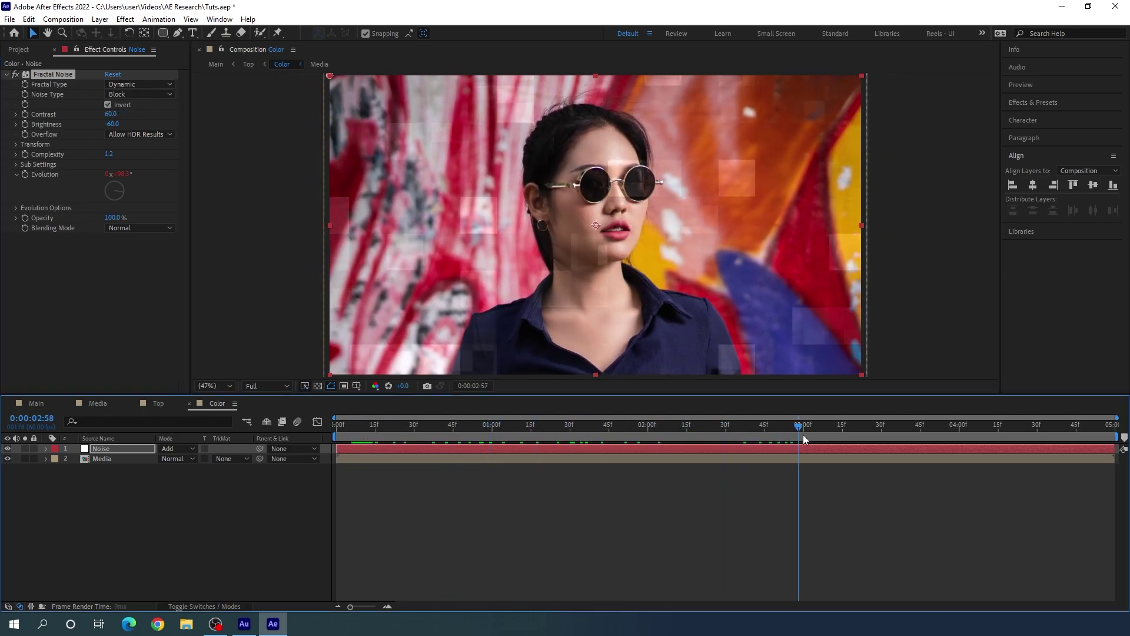
click(279, 485)
Activate the Type tool and set the text format to Gotham Ultra Italic with faux italic enabled.
click(193, 33)
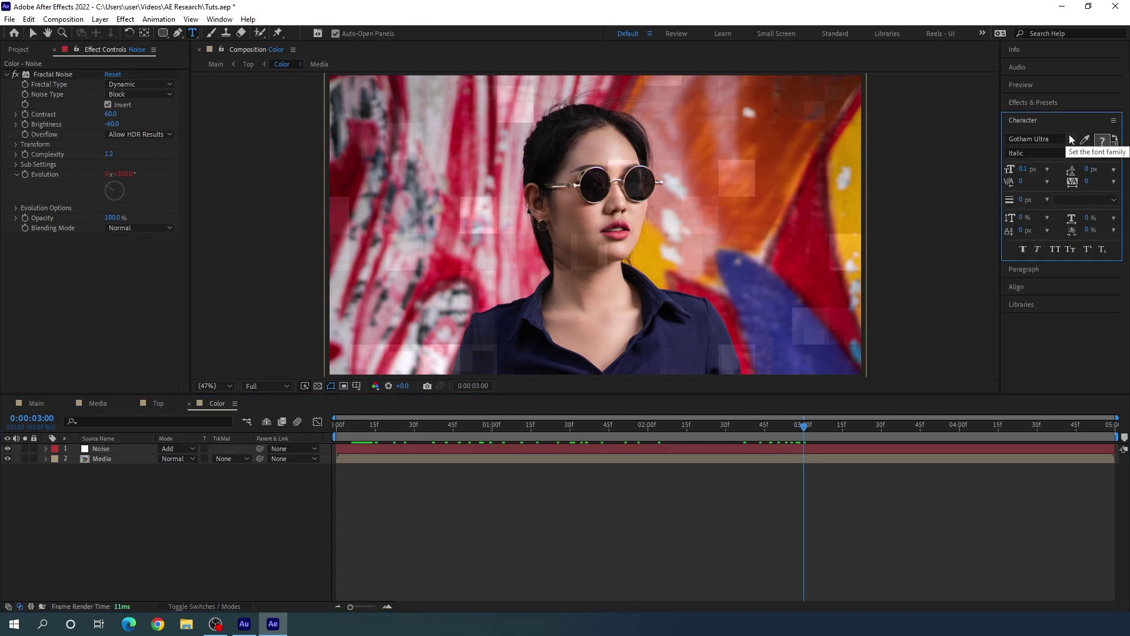
click(219, 20)
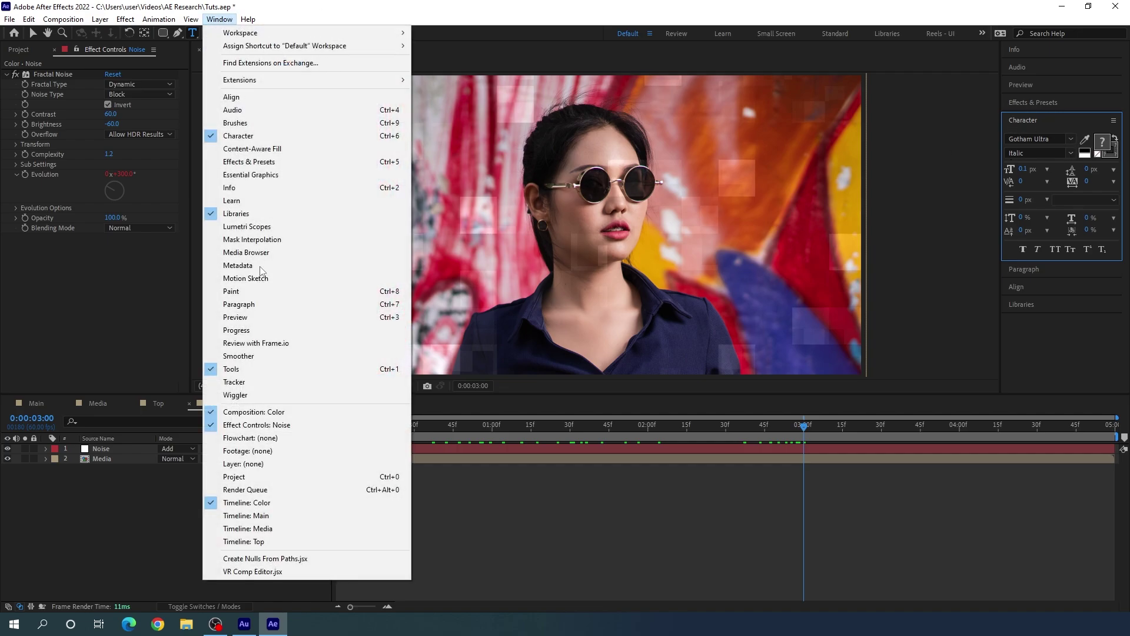
click(243, 140)
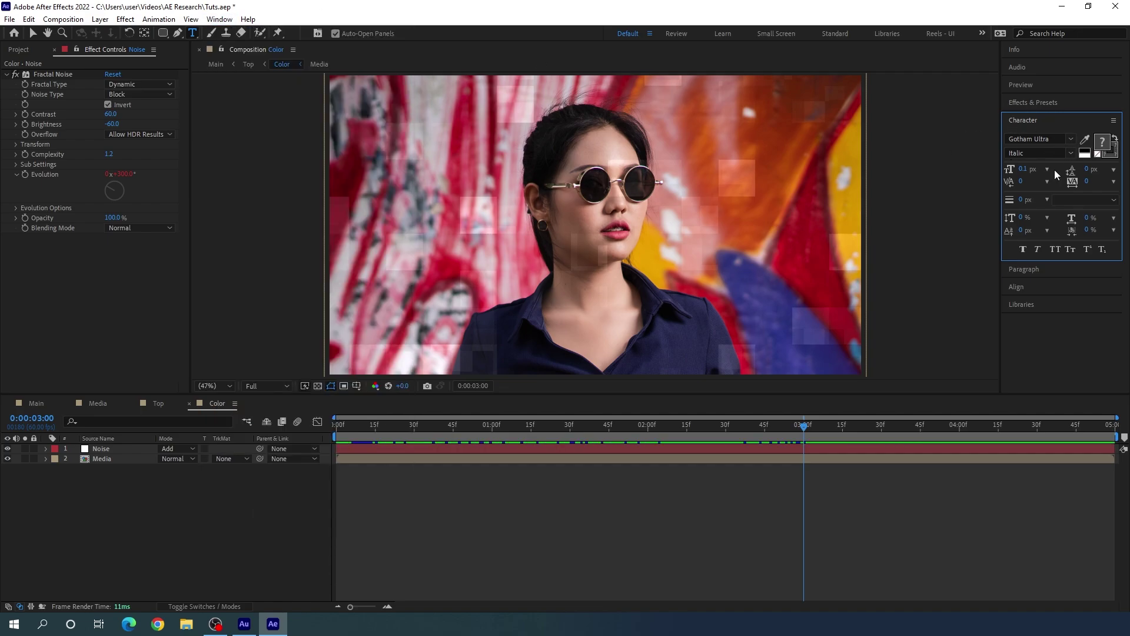
click(1070, 140)
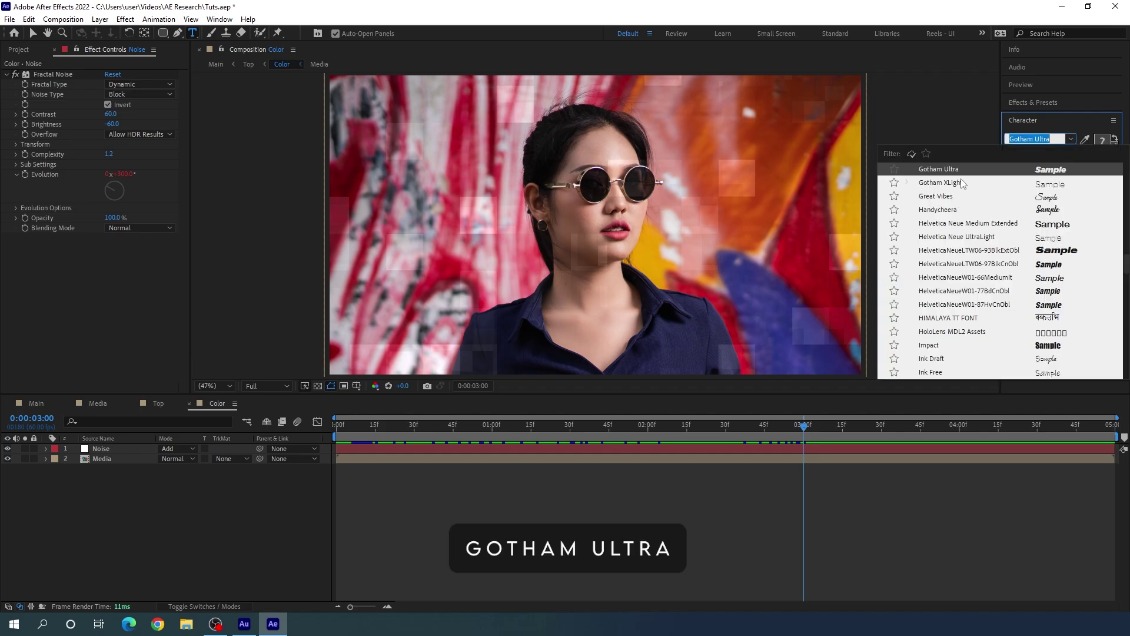
key(Escape)
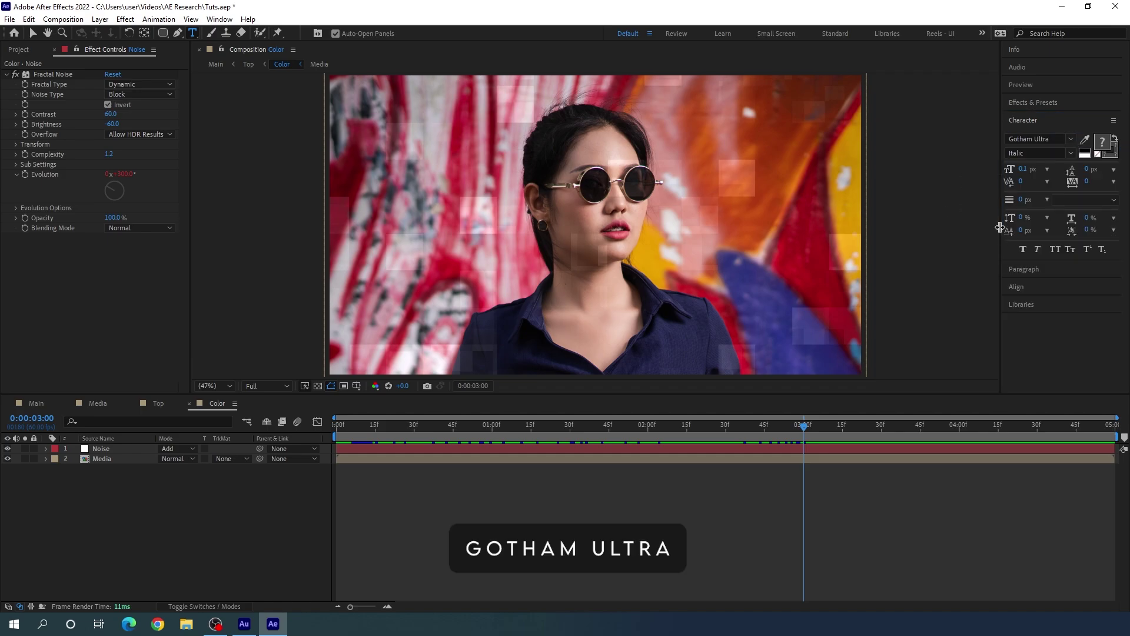
click(1072, 140)
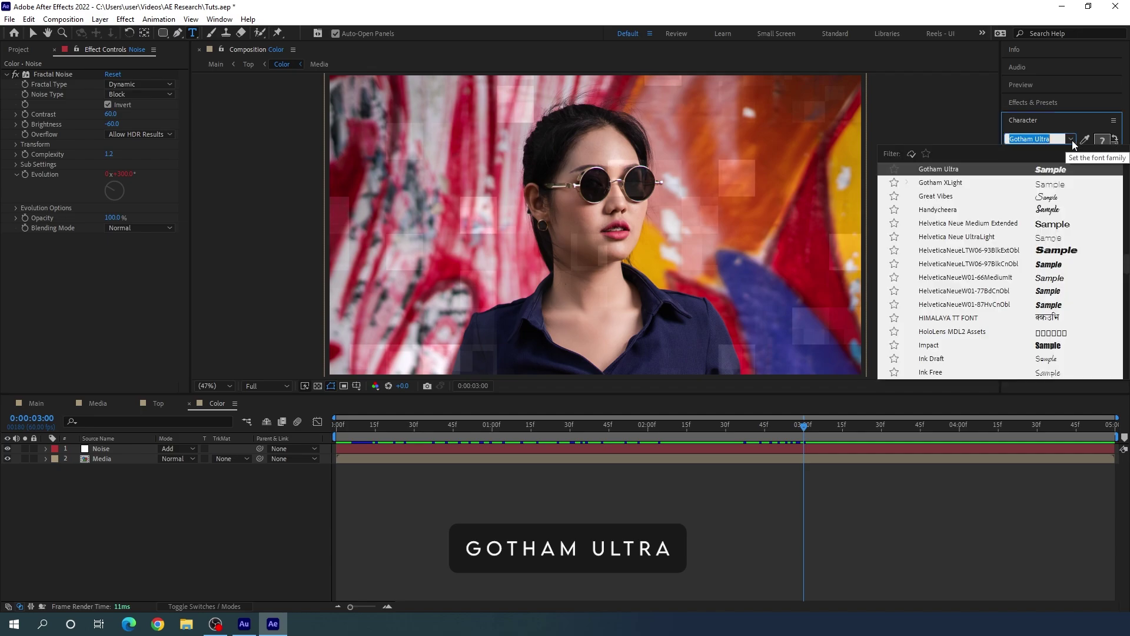
click(945, 169)
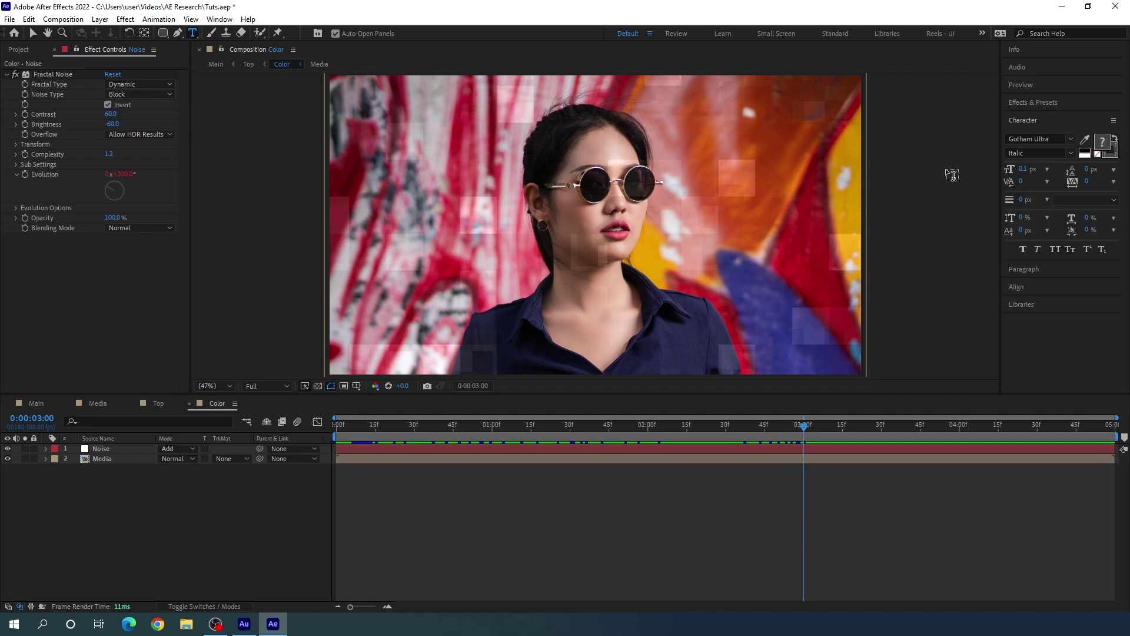
click(1039, 250)
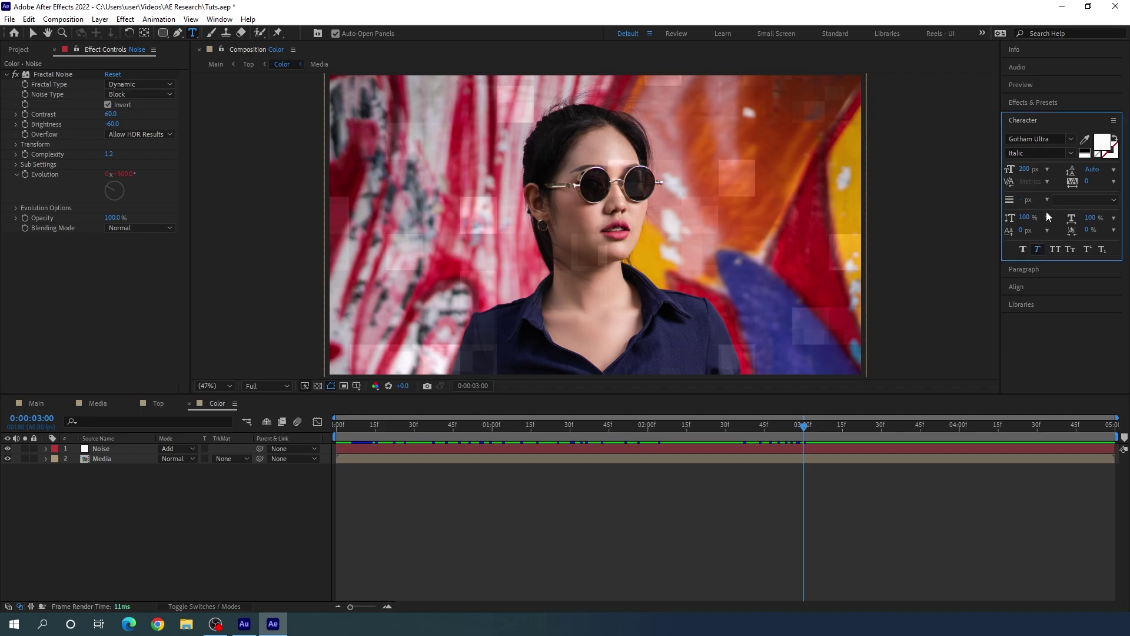
Set the font size to 500 px and create a text layer reading "Hello" in the Color composition.
click(1025, 169)
text(500)
key(Return)
click(588, 234)
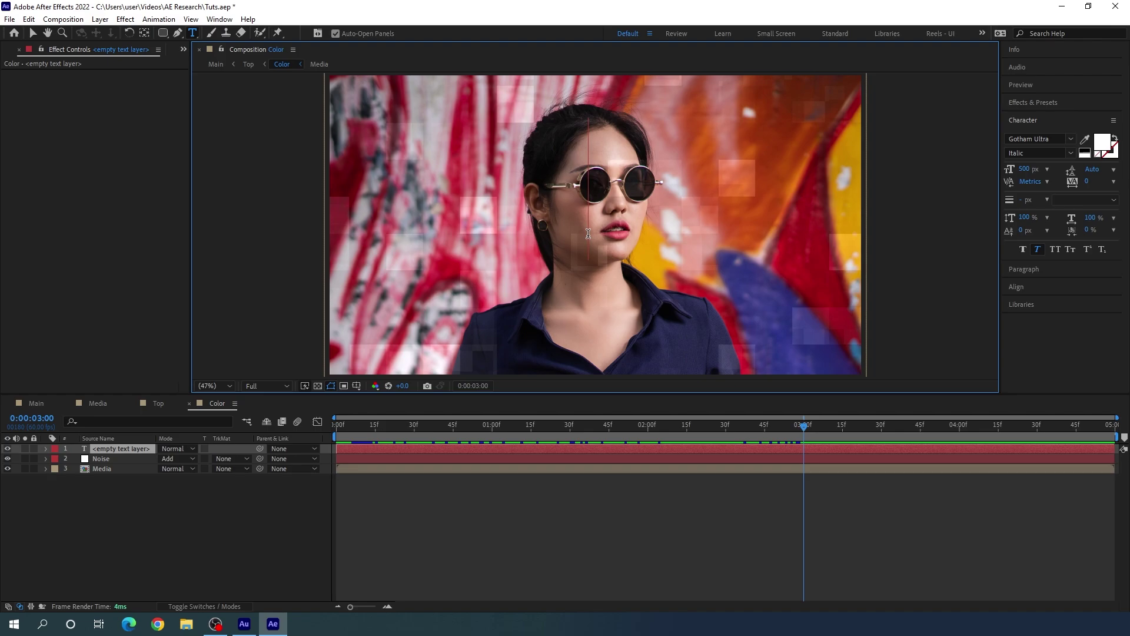
text(Hello)
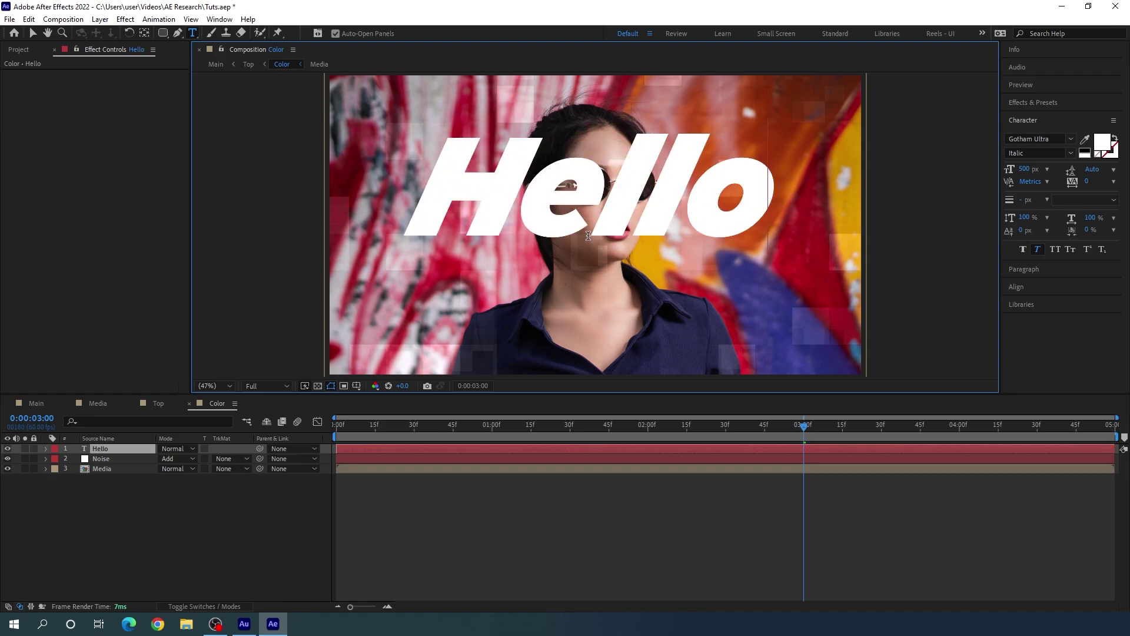
Turn the Hello text into an outline with no fill and a 3 px white stroke.
double_click(588, 236)
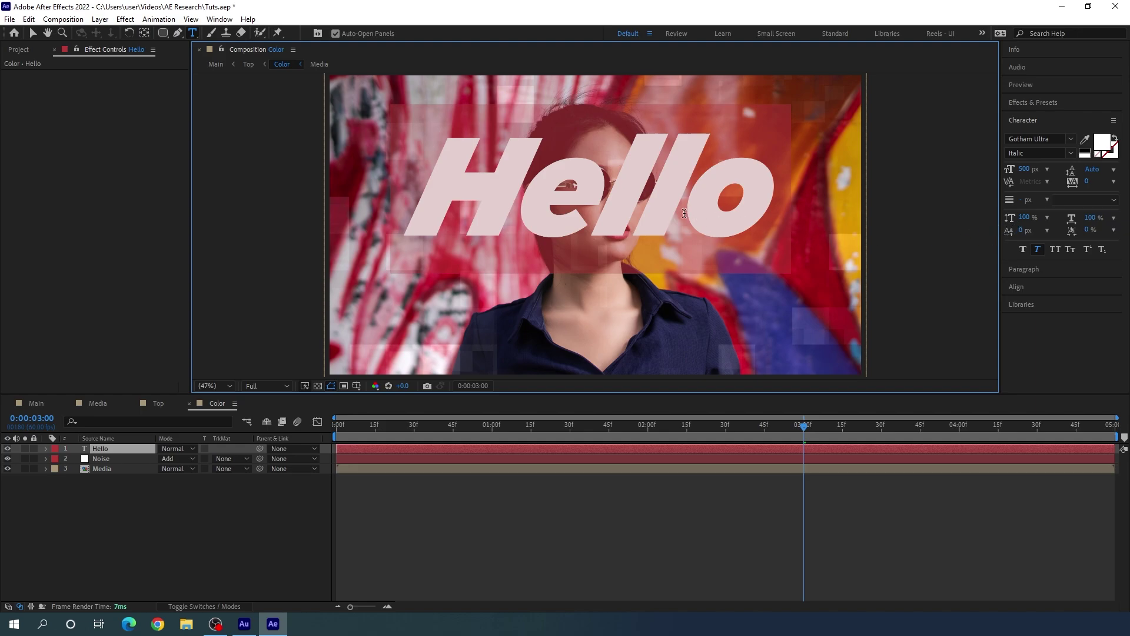
click(1100, 156)
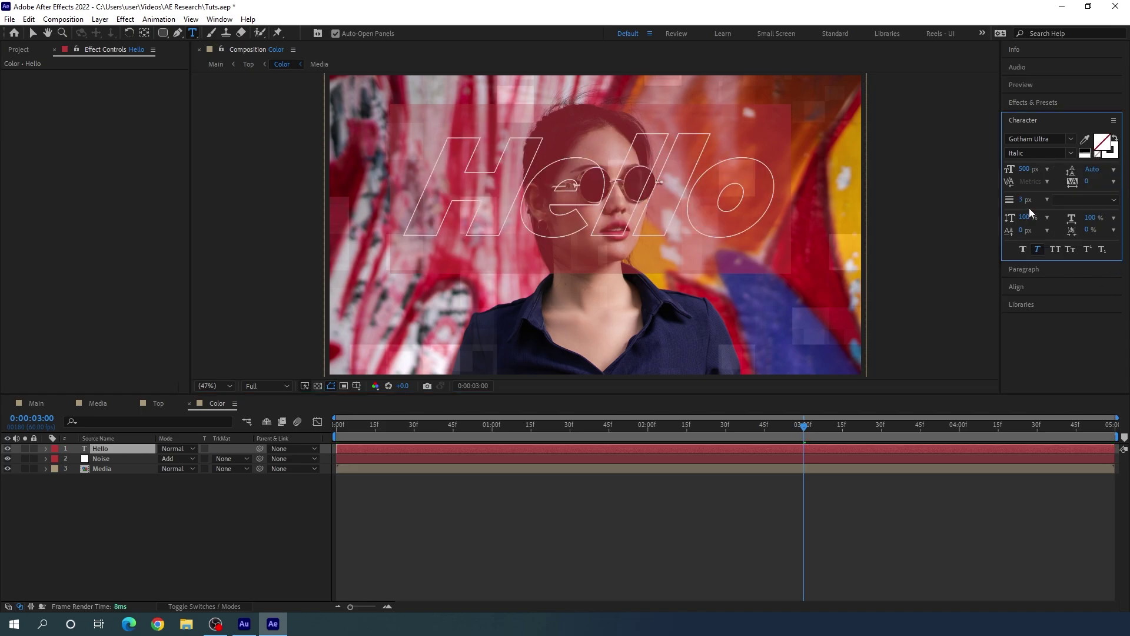
mouse_move(1022, 206)
mouse_down()
mouse_move(1036, 205)
mouse_move(1027, 205)
mouse_up()
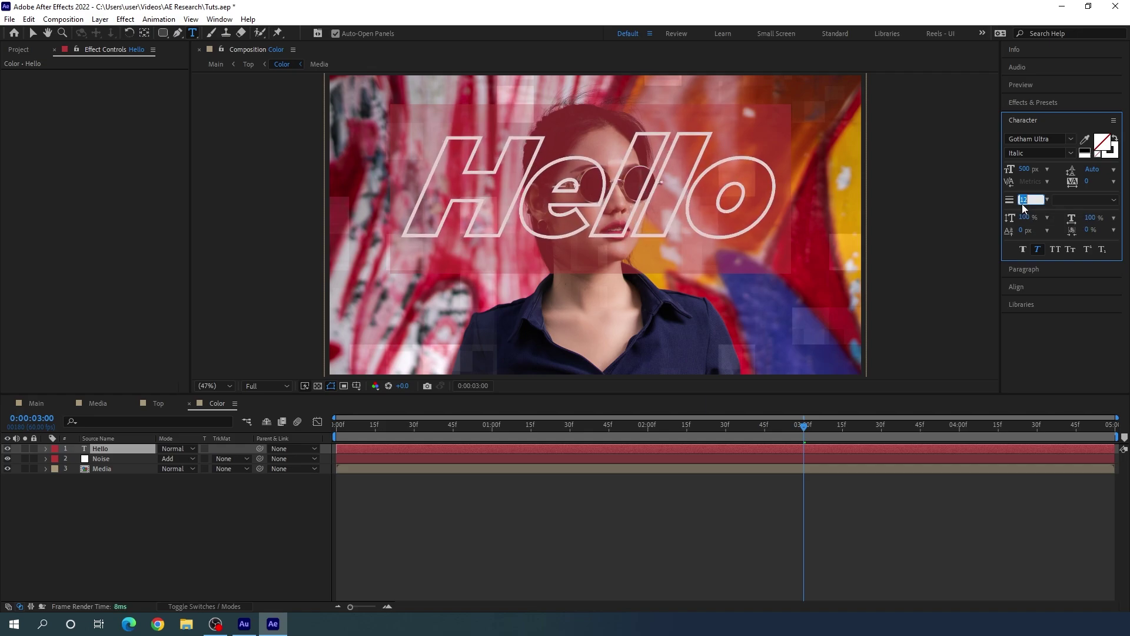
text(3)
key(Return)
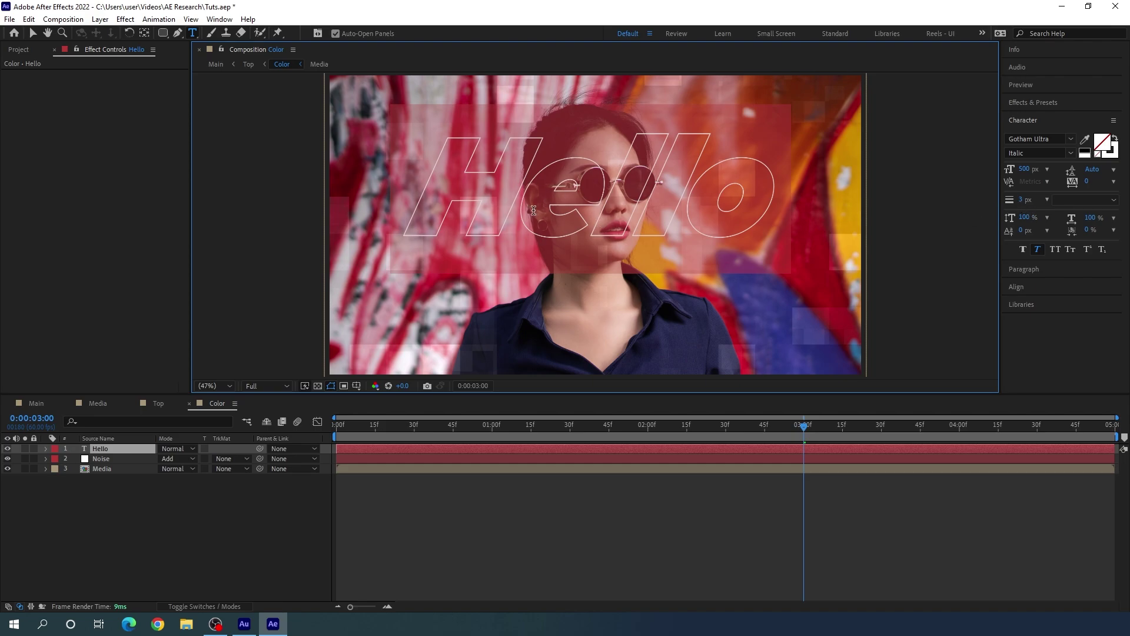
Center the Hello text layer horizontally and vertically in the composition.
click(32, 32)
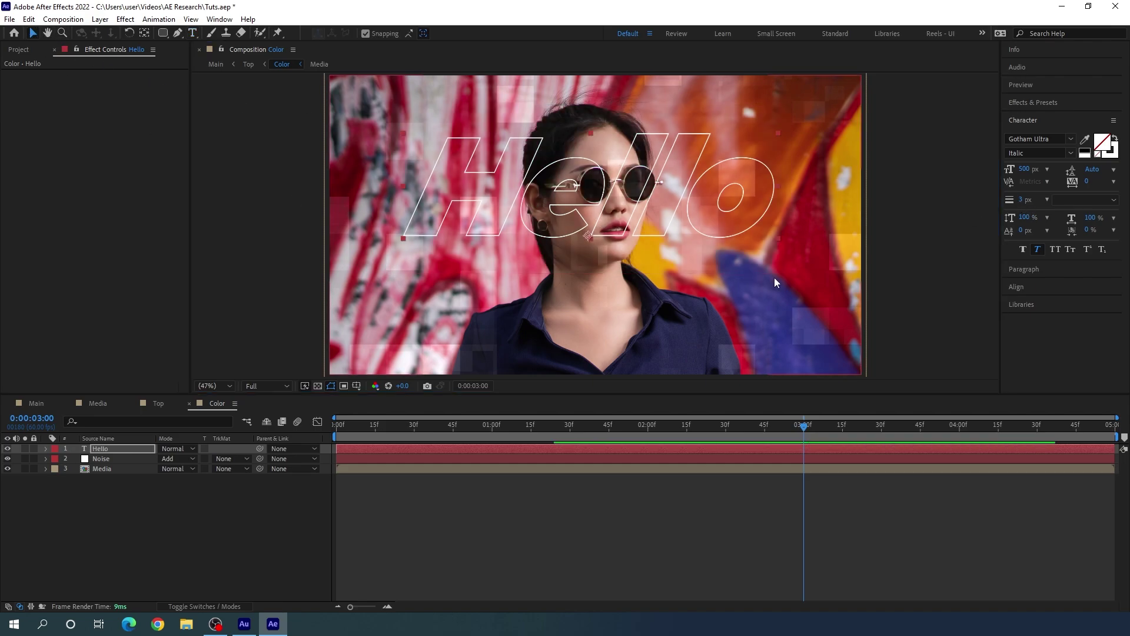
click(1016, 285)
click(1033, 187)
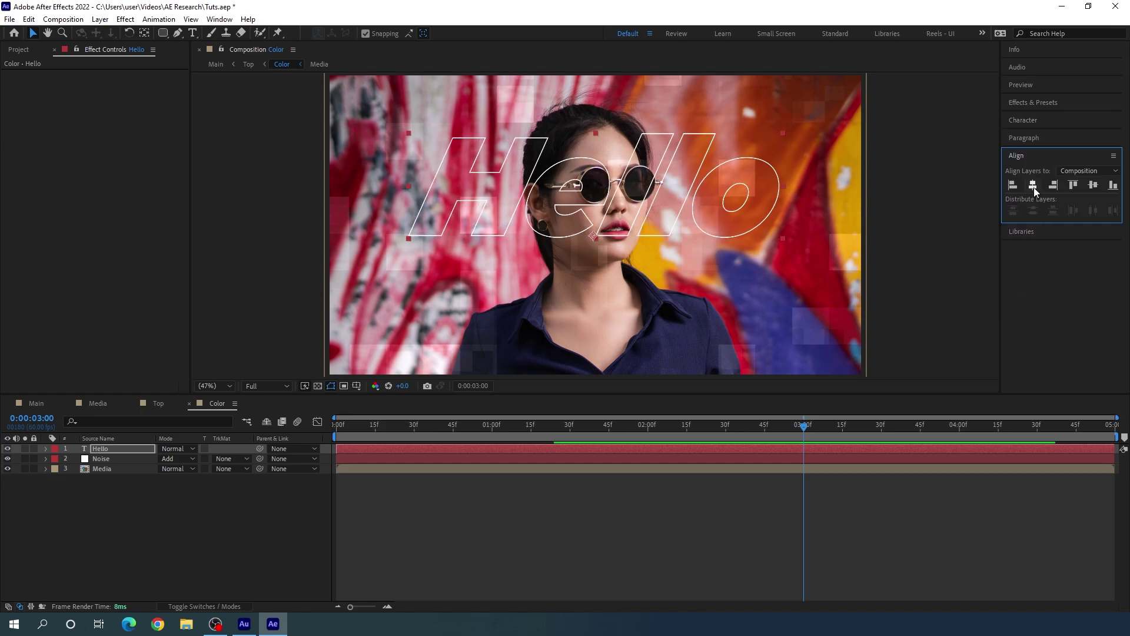
click(1094, 186)
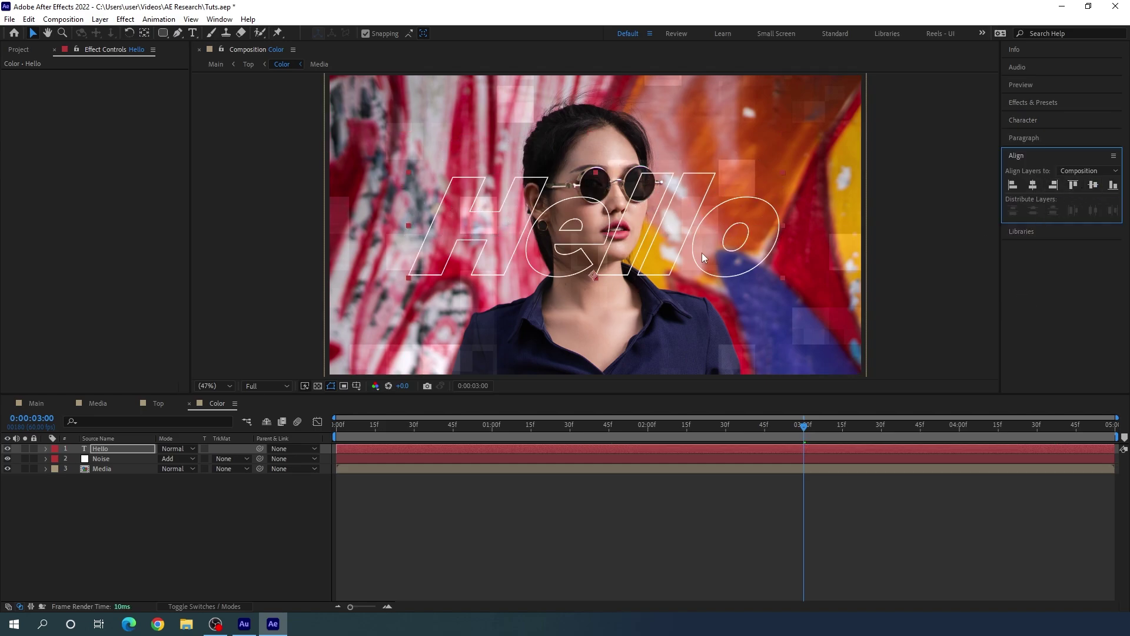
Center the anchor point within the Hello text layer.
click(183, 529)
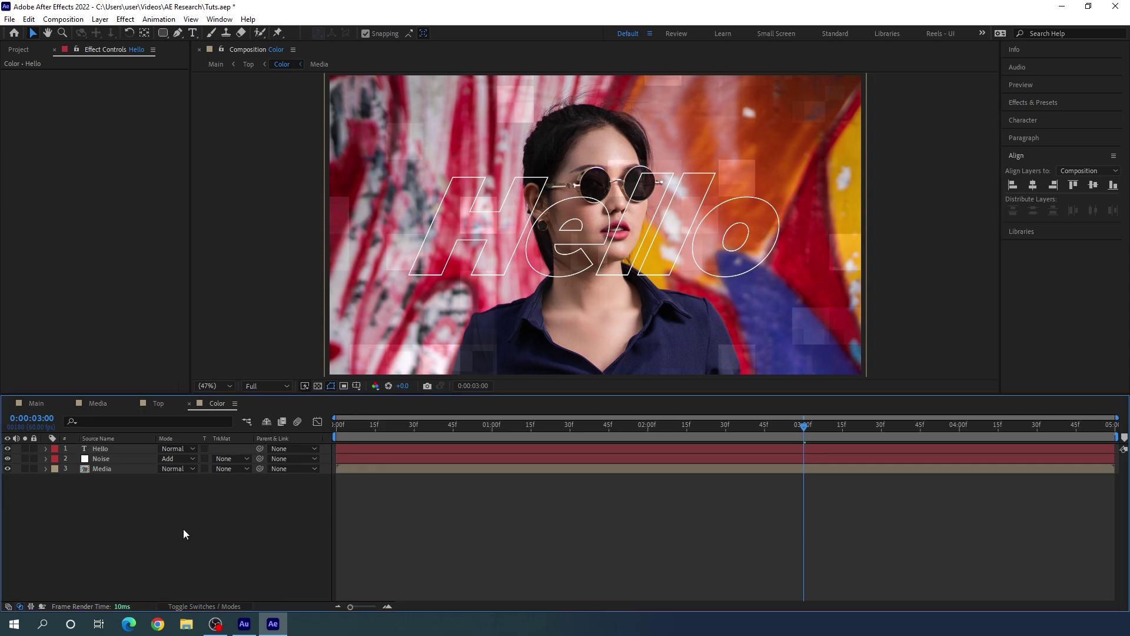
click(122, 448)
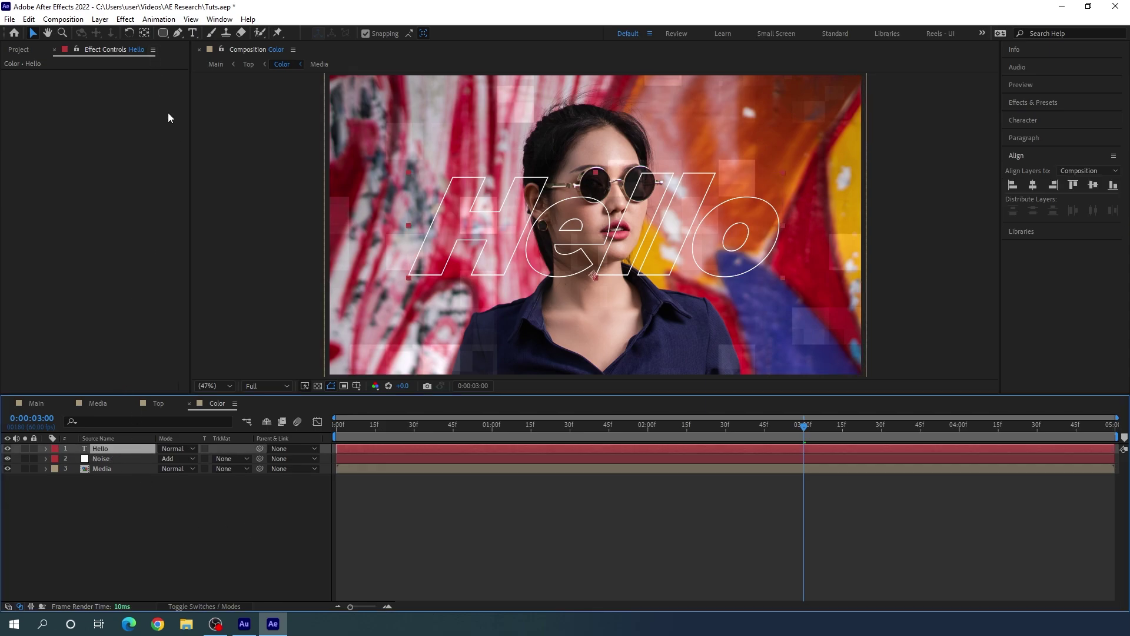
click(144, 33)
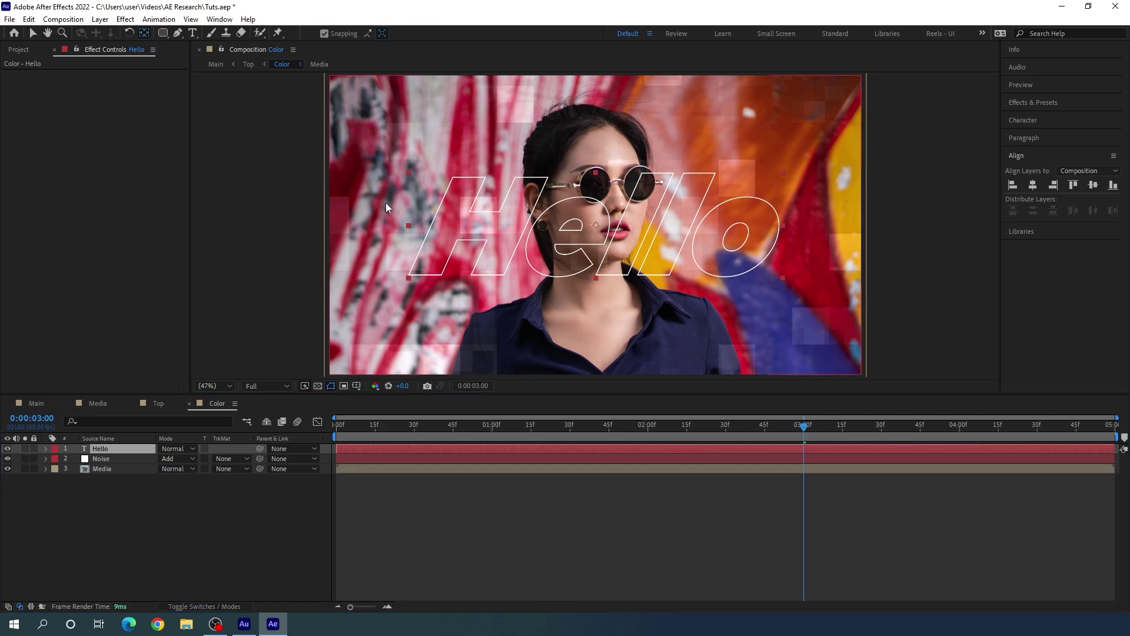
key(ctrl+alt+Home)
click(33, 37)
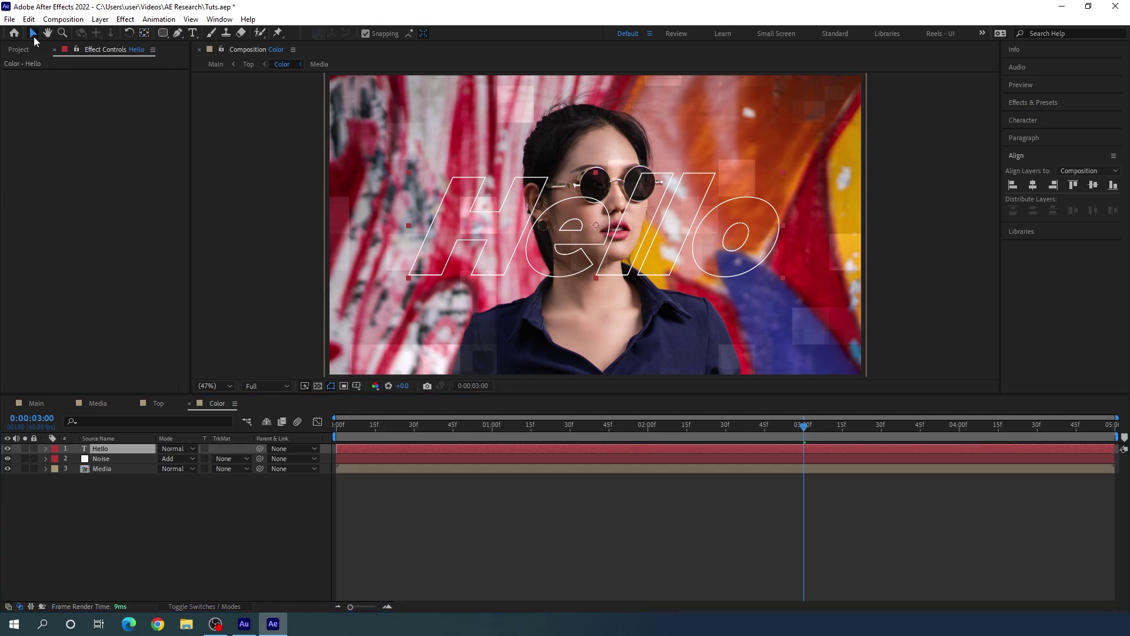
Pre-compose the Hello text layer as Text 1, moving all its attributes into the new composition.
right_click(117, 447)
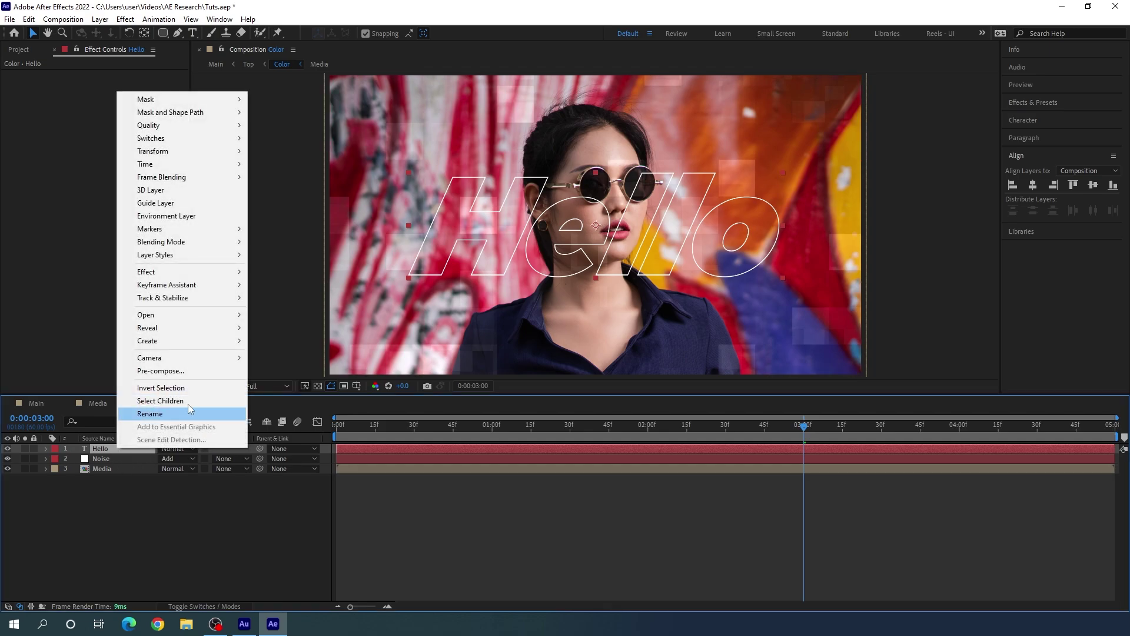
click(173, 371)
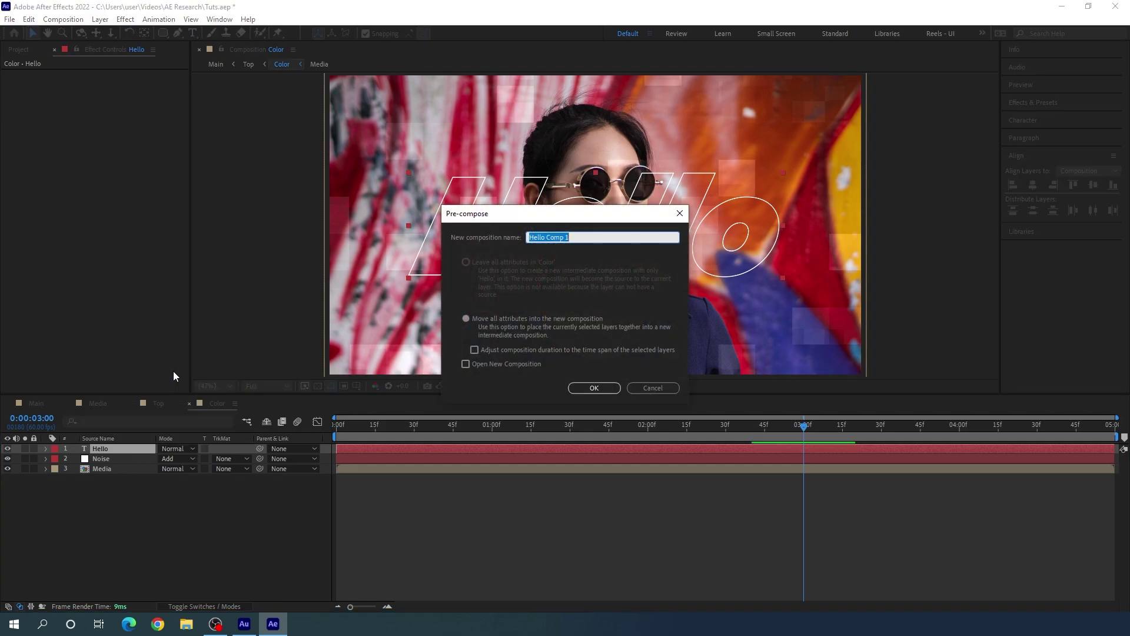
text(Tex)
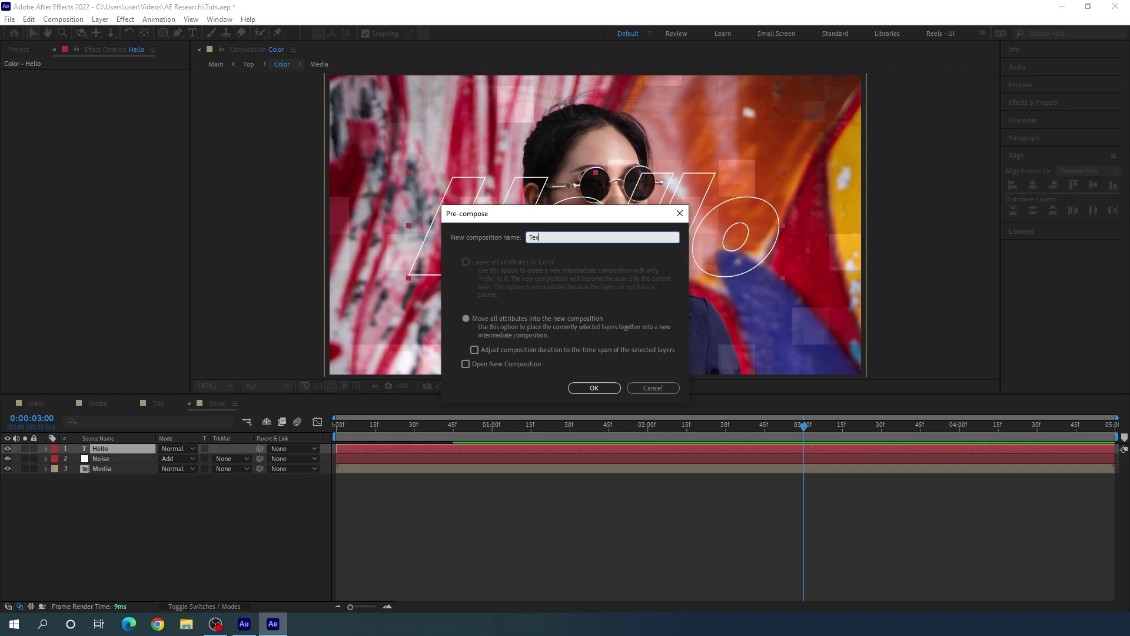
text(t 1)
key(Return)
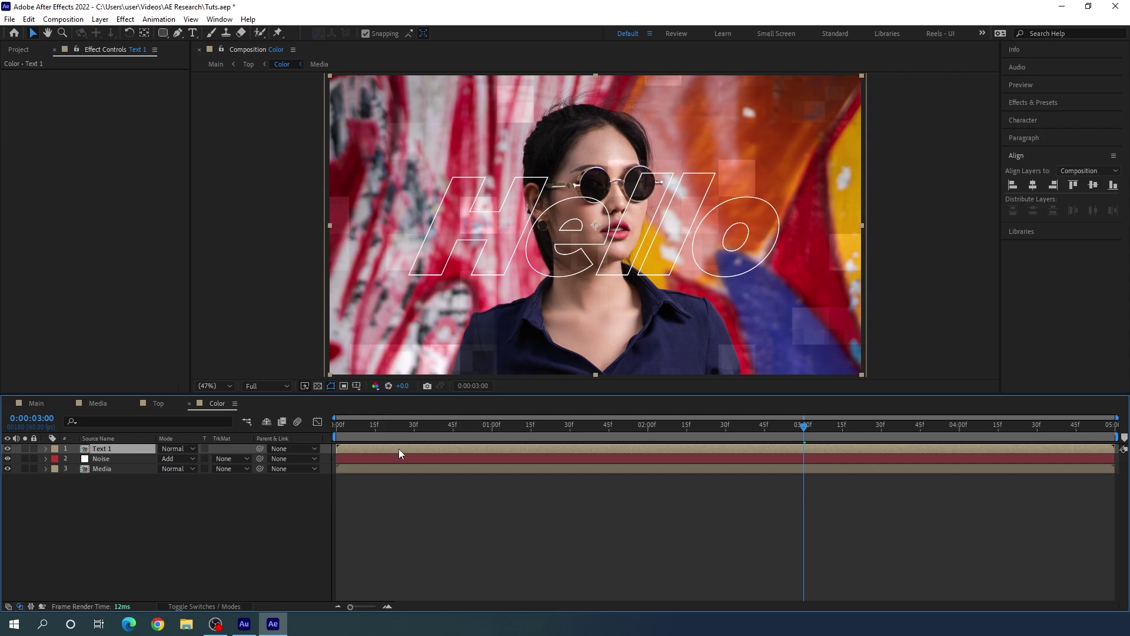
Add a Position keyframe to the Text 1 layer at 0:00:01:30, keeping the text centered.
click(570, 435)
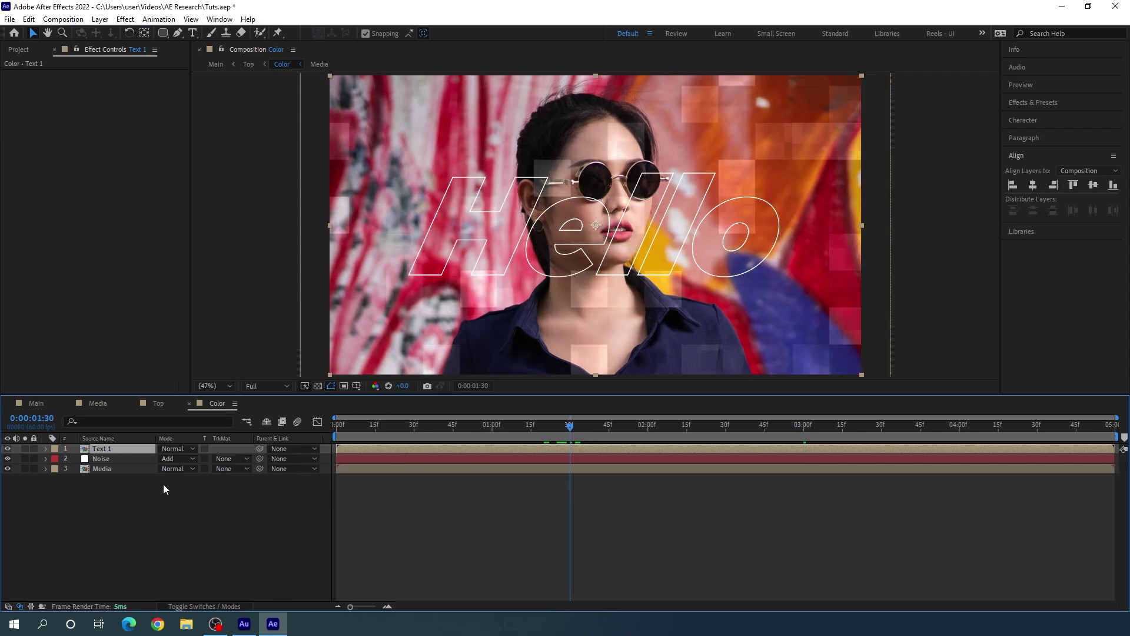
key(p)
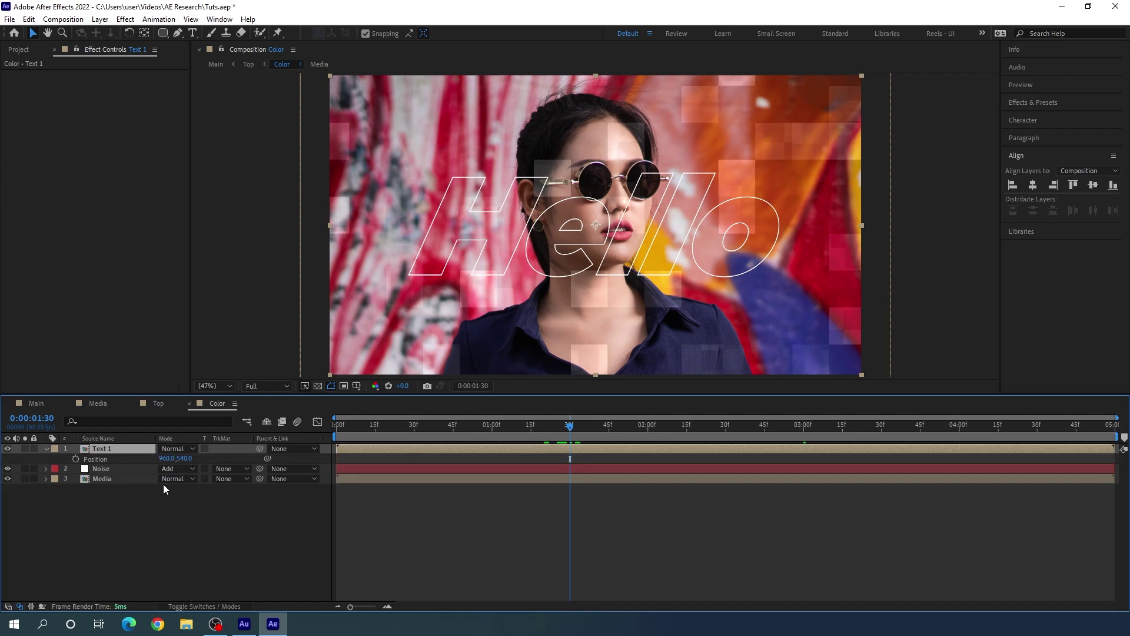
click(75, 459)
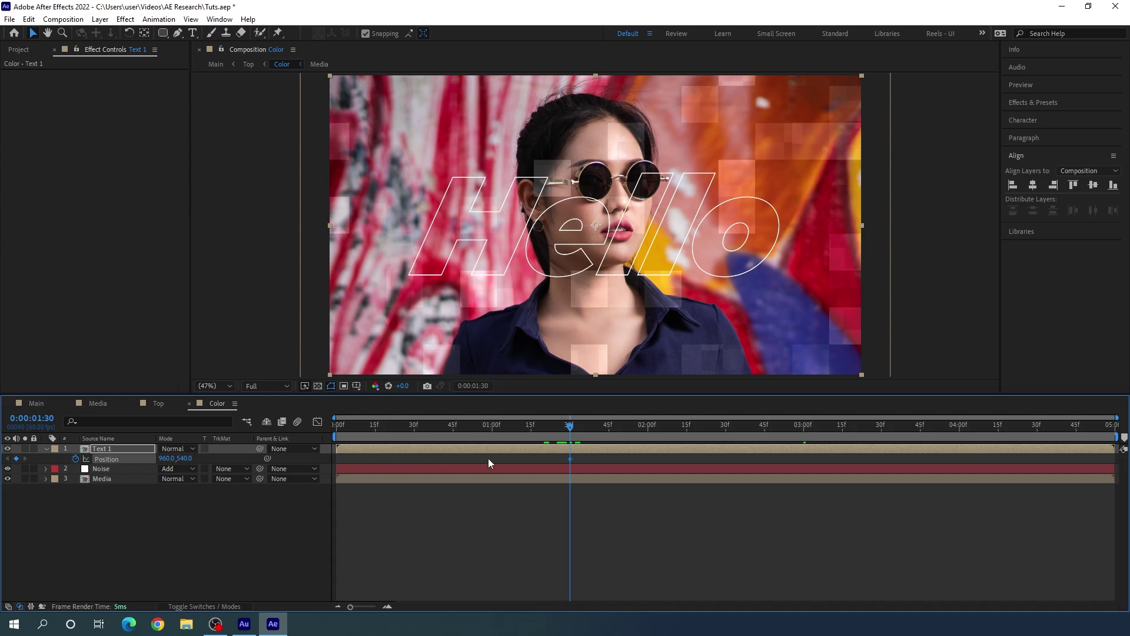
Keyframe the Text 1 layer's Y position at 1500 at 0:00:00:00 so the text starts below the frame.
drag(530, 425, 324, 437)
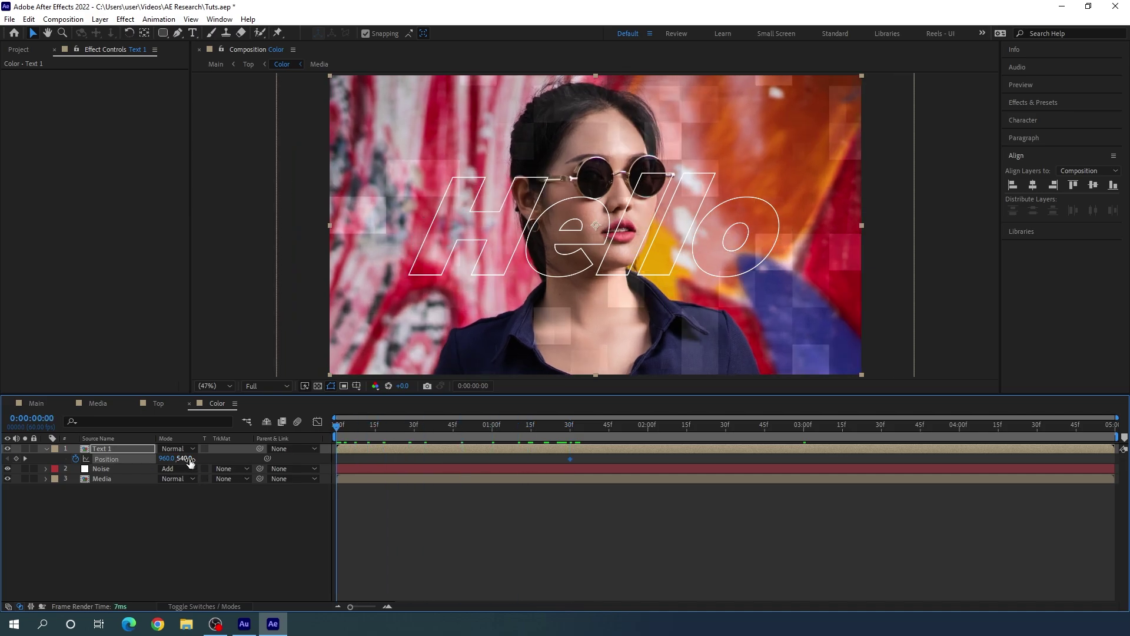
drag(189, 462, 227, 469)
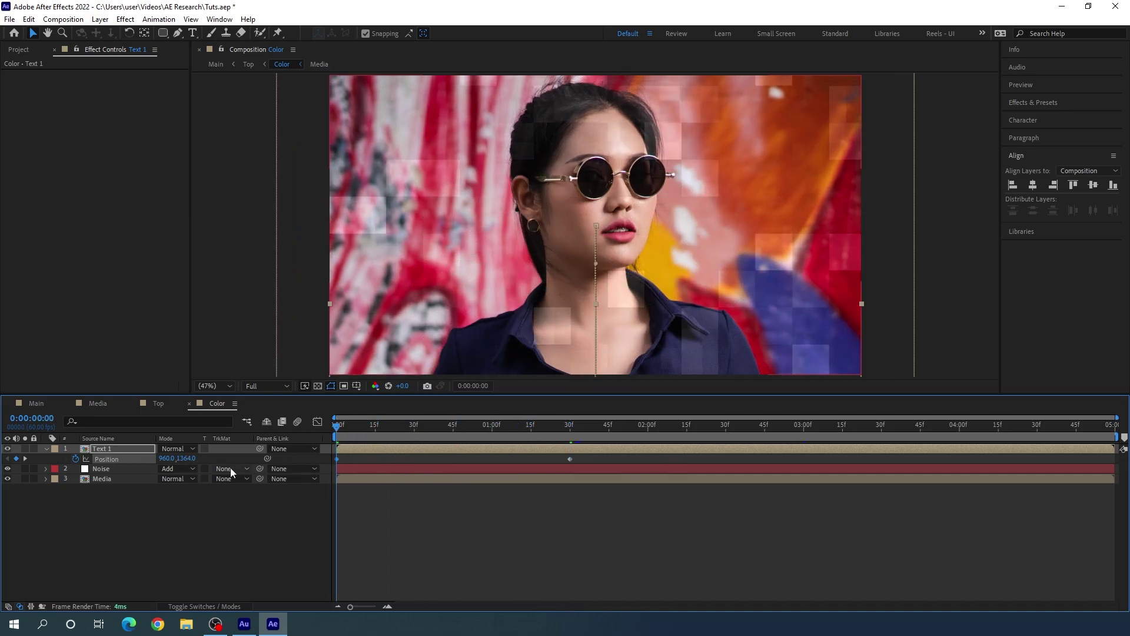
click(187, 458)
text(1500)
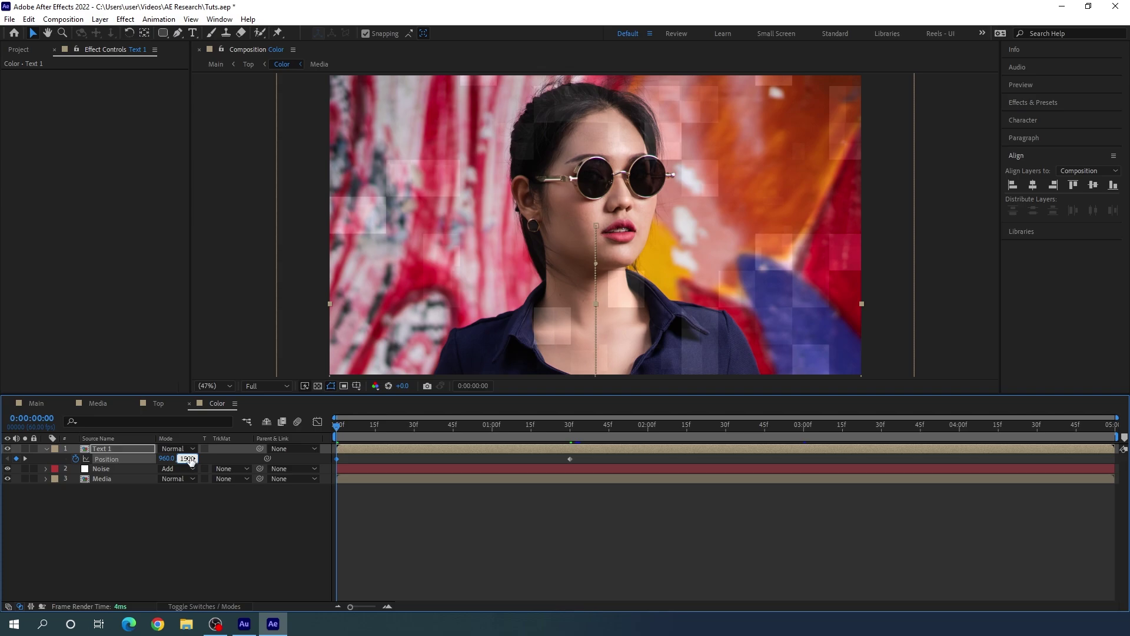
key(Return)
Ease both Text 1 Position keyframes, shape the speed graph to peak early with a long slowdown, and preview the animation.
drag(587, 457, 326, 469)
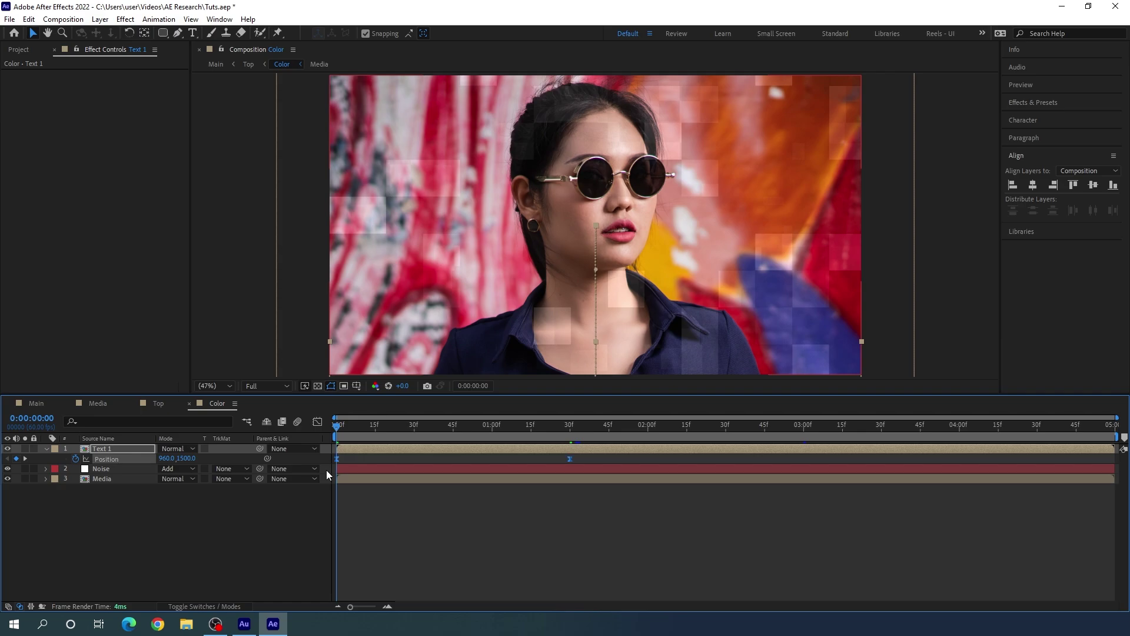
click(317, 421)
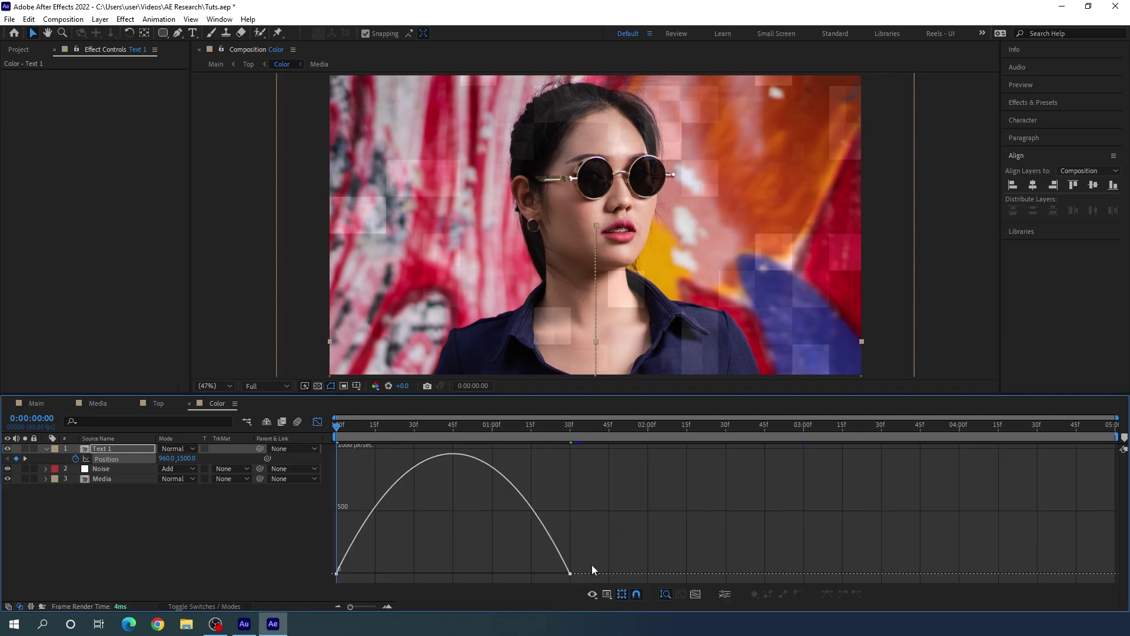
drag(592, 564, 453, 573)
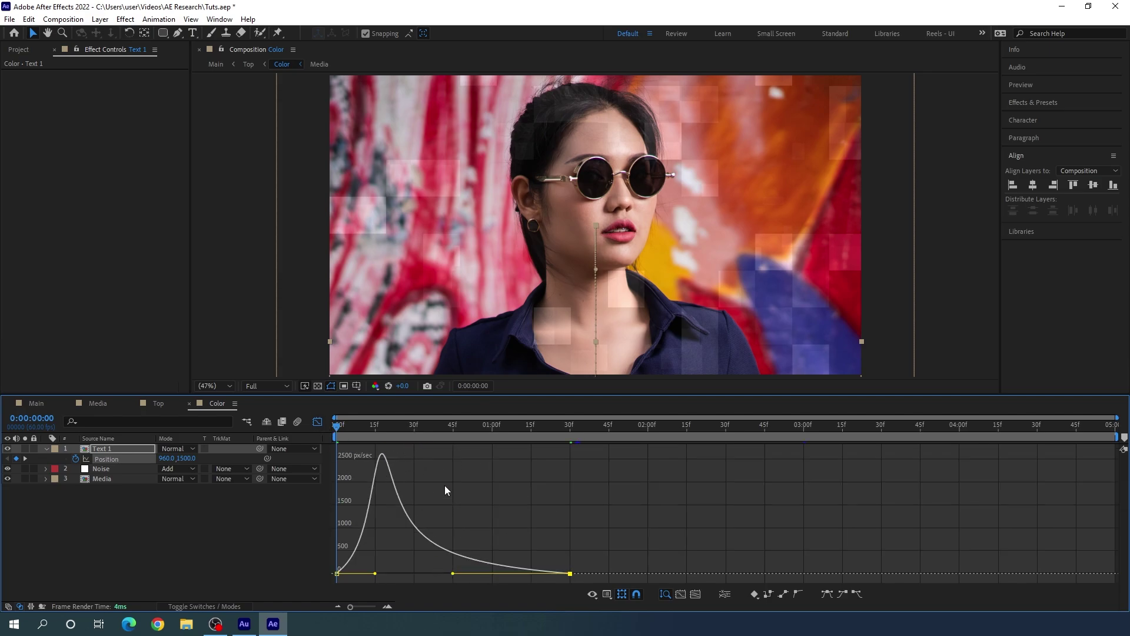
click(317, 422)
key(space)
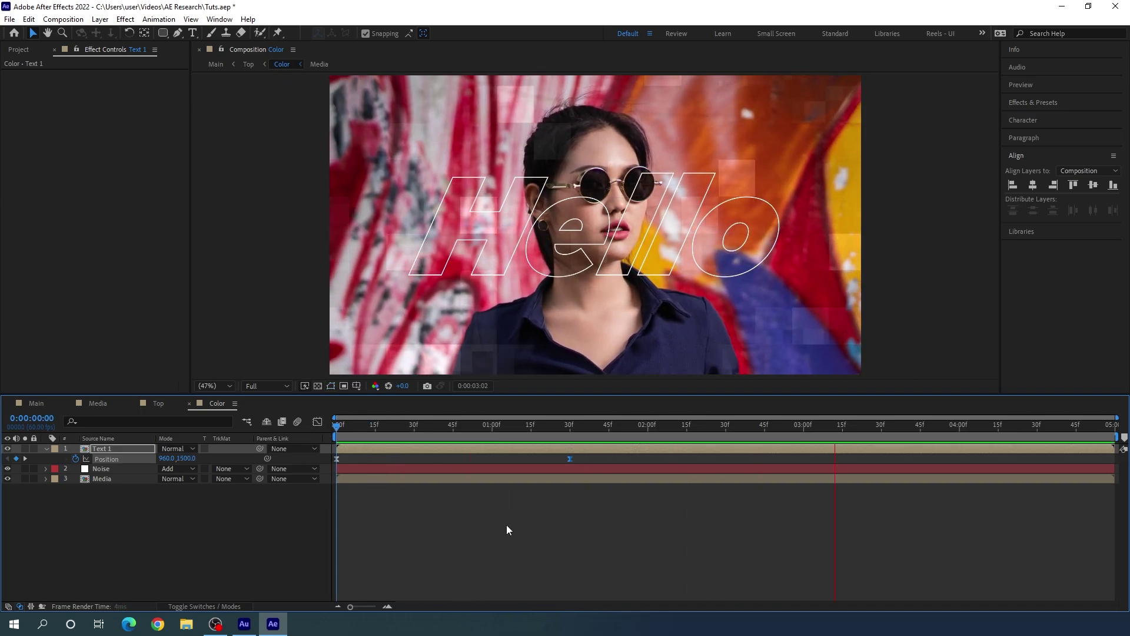
key(space)
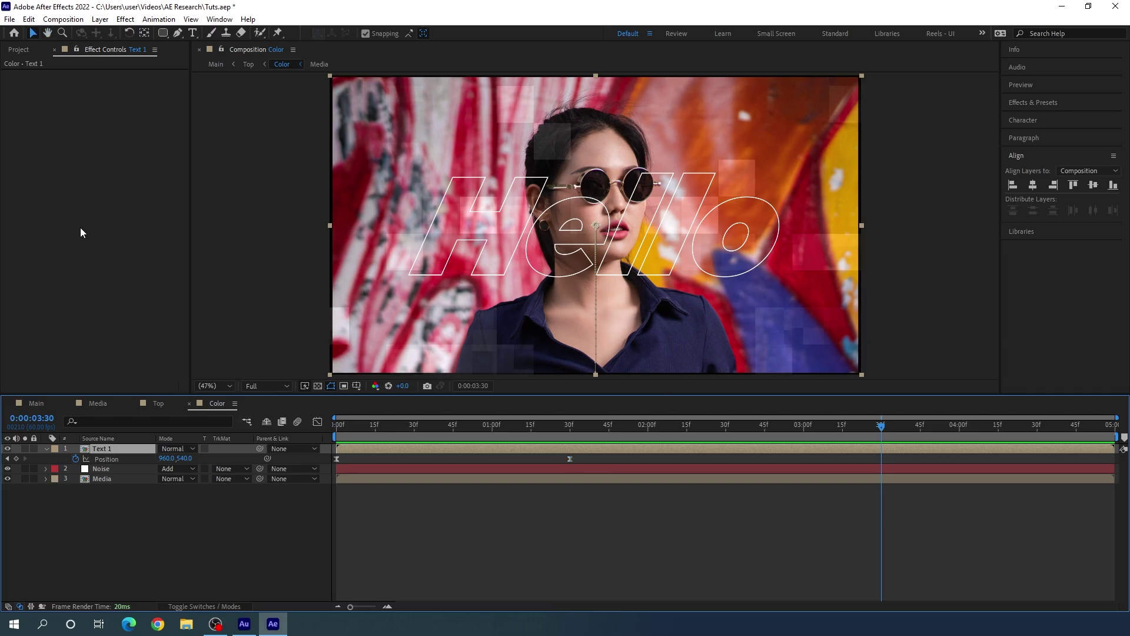
Duplicate the Text 1 layer in the Color composition, with the current time at the start.
click(20, 49)
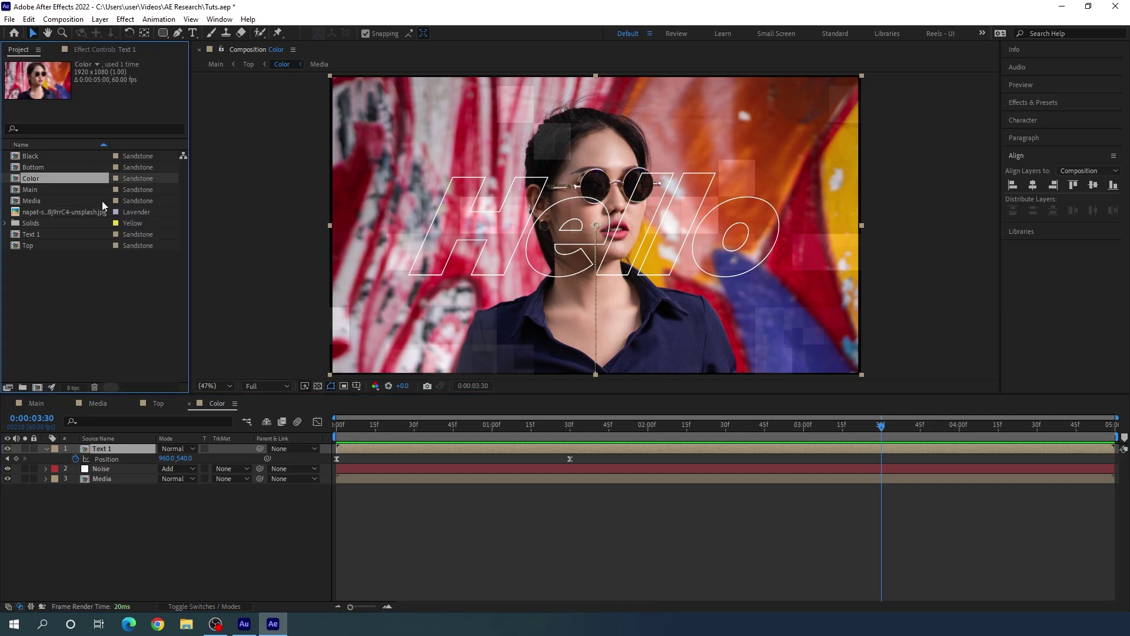
click(113, 452)
key(ctrl+d)
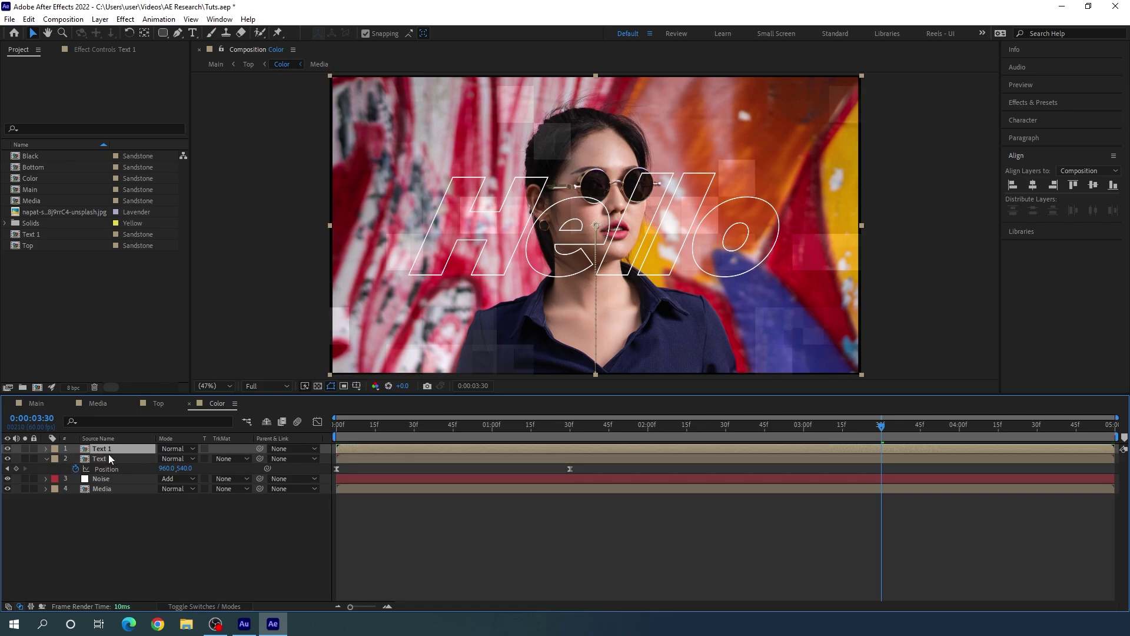
drag(440, 433, 292, 422)
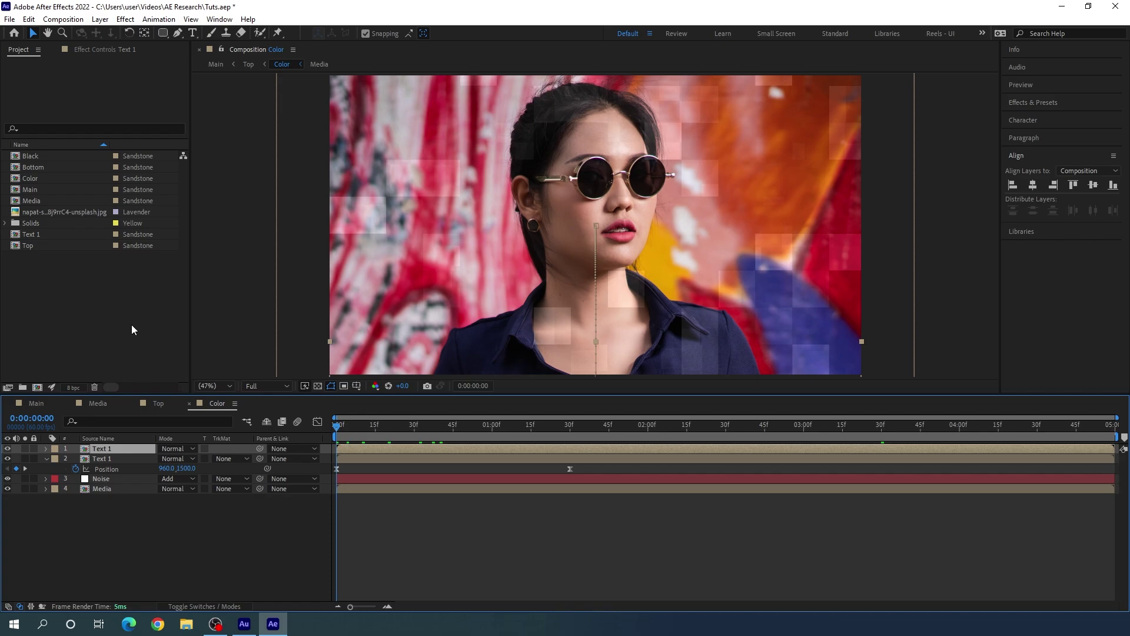
Duplicate the Text 1 composition in the project as Text 2 and replace the upper Text 1 layer's source with it.
click(33, 235)
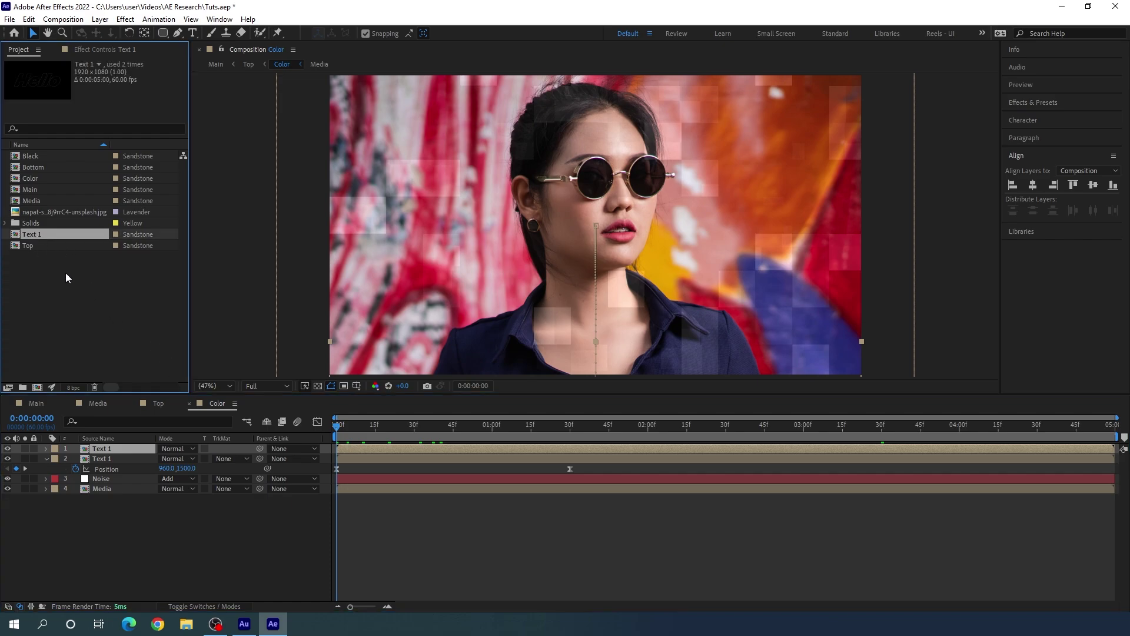
key(ctrl+d)
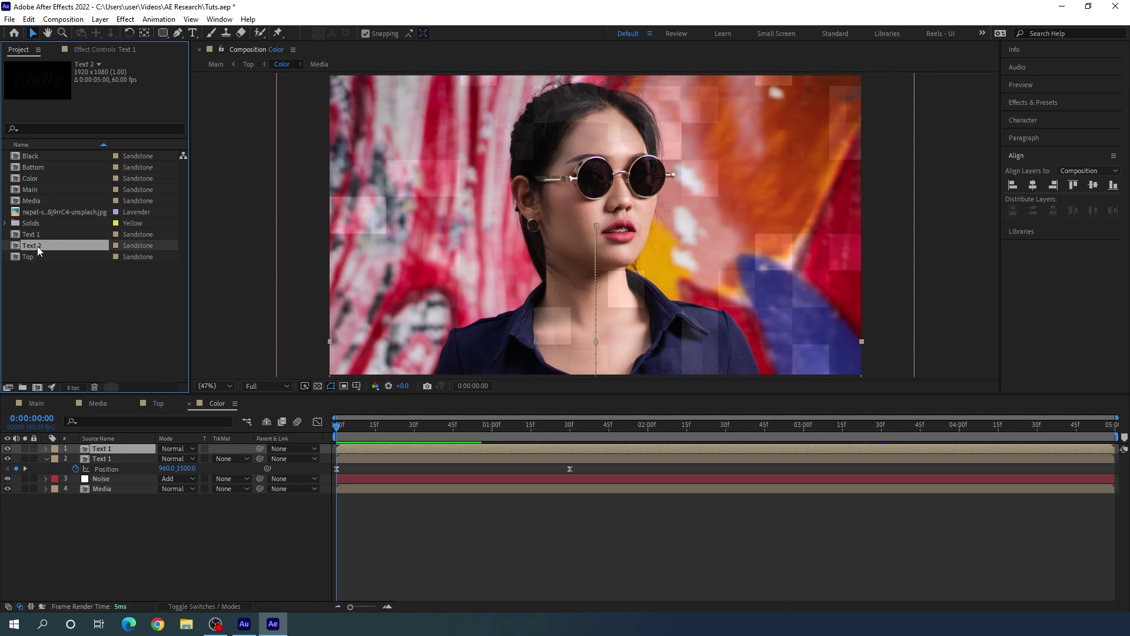
drag(36, 246, 104, 450)
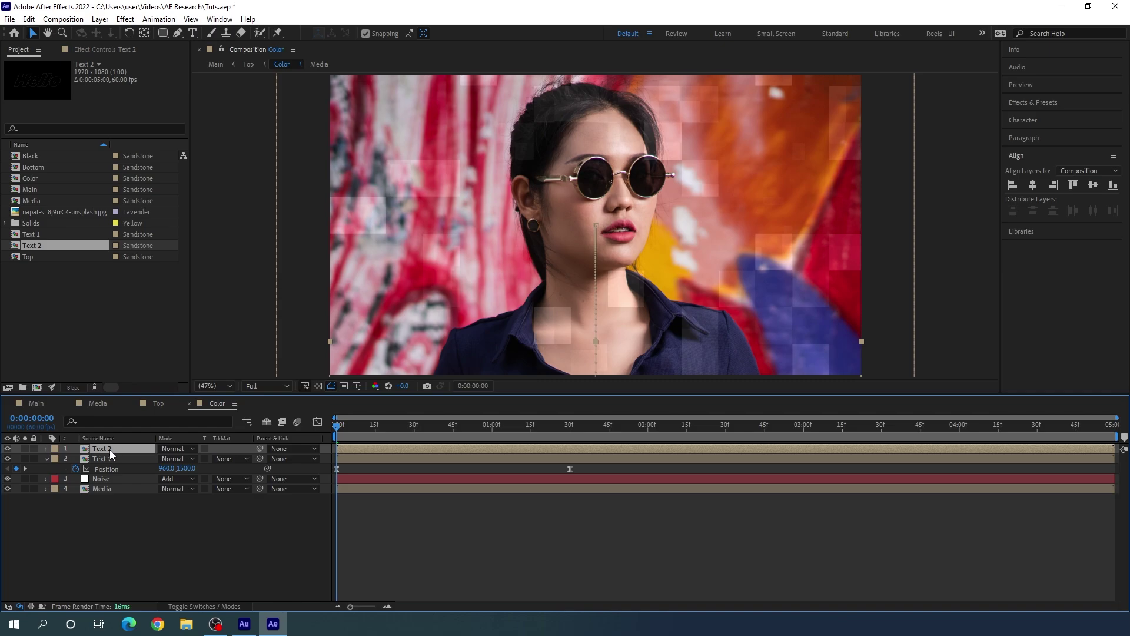
Open the Text 2 composition and swap the Hello text's fill and stroke, giving a solid white fill without a stroke.
double_click(115, 449)
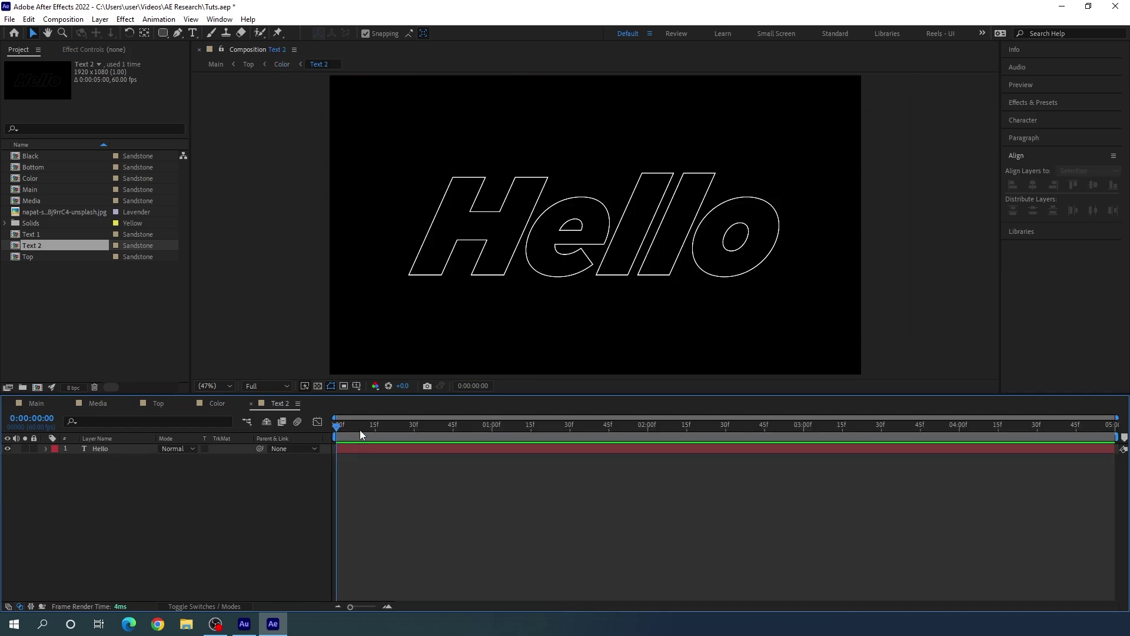
click(509, 428)
click(542, 266)
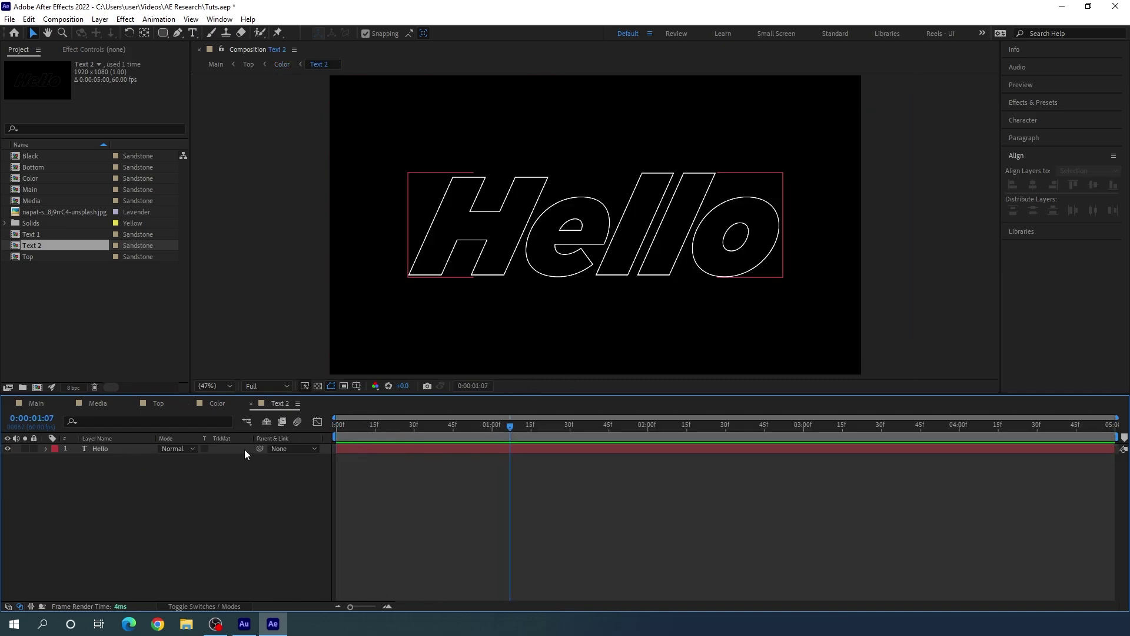
click(116, 450)
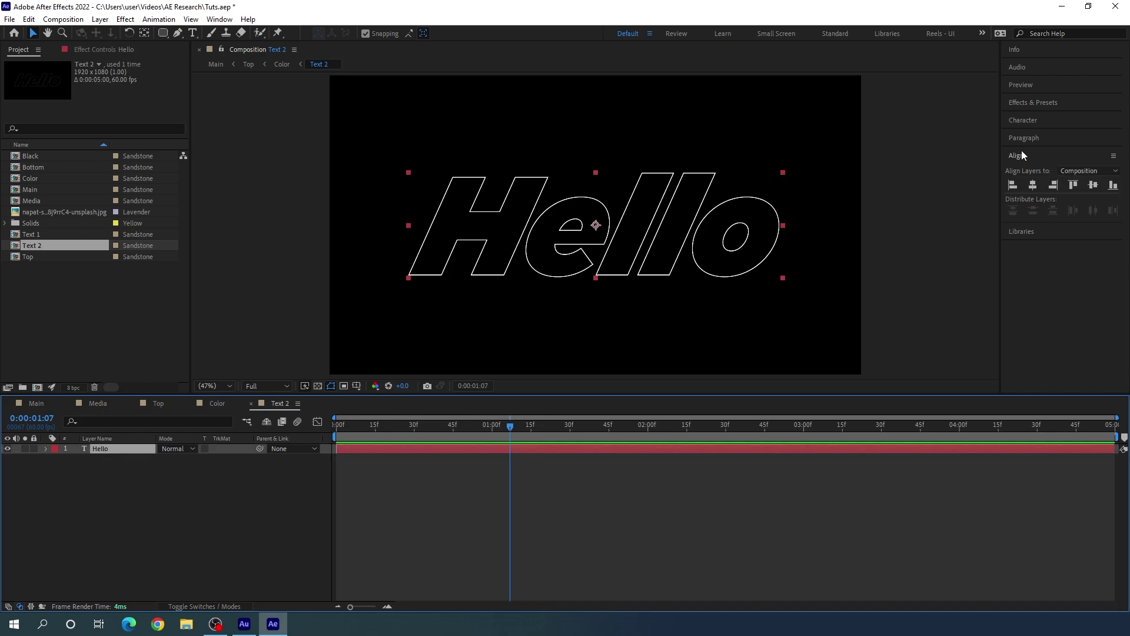
click(1028, 120)
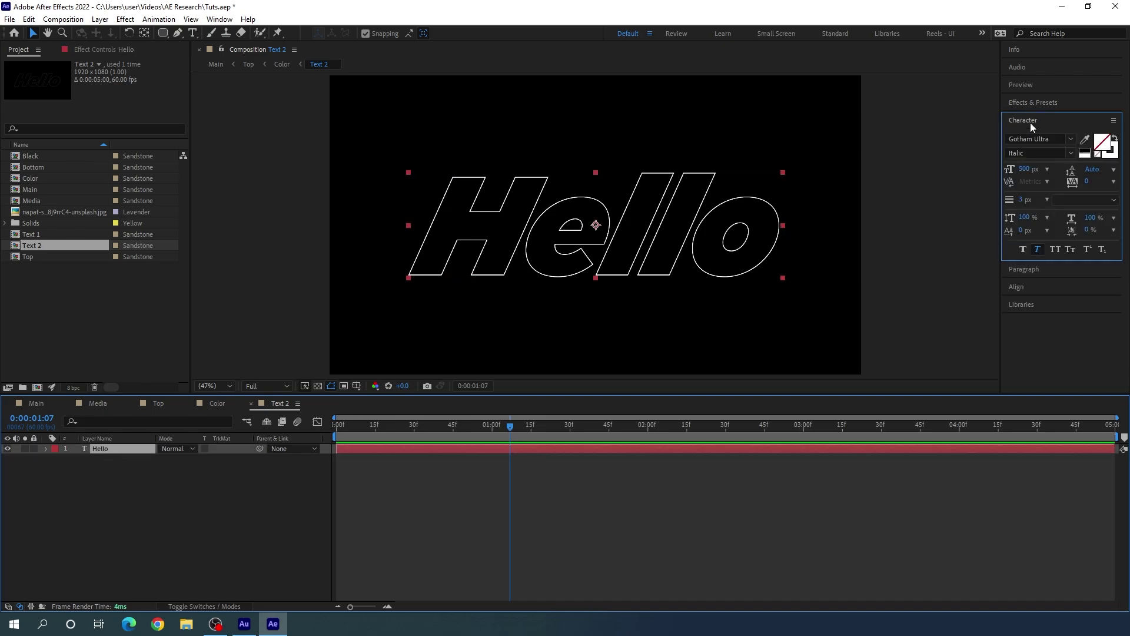
click(1114, 139)
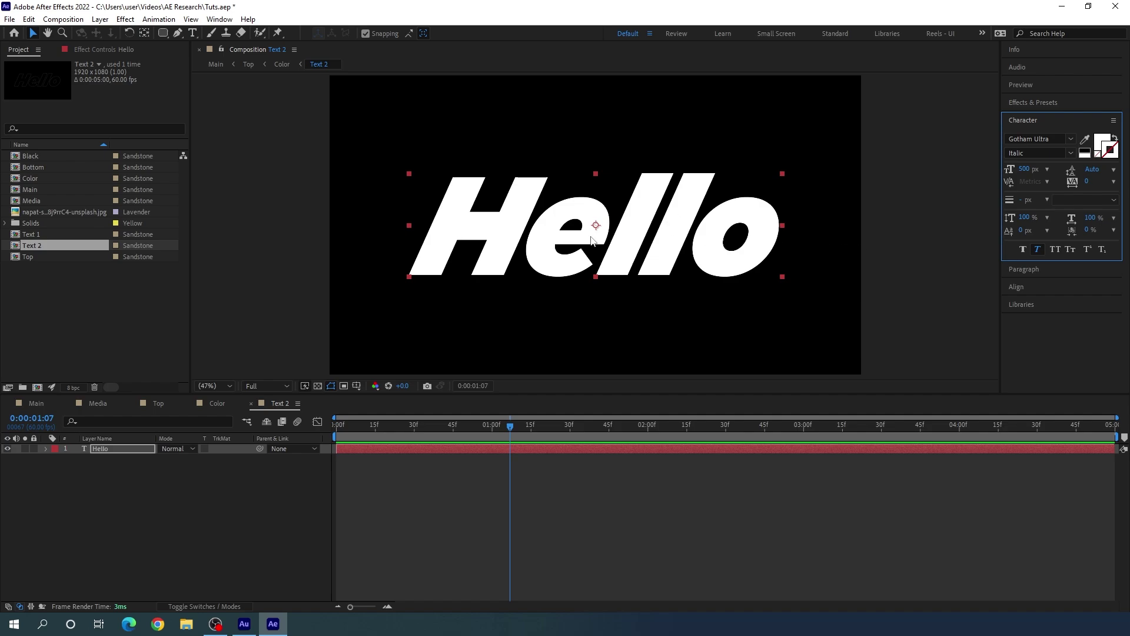
Reduce the Hello text's font size to 200 px and move it to the lower right of the composition's center.
mouse_move(1024, 169)
mouse_down()
mouse_move(920, 181)
mouse_move(1022, 172)
mouse_up()
click(1023, 172)
text(200)
key(Return)
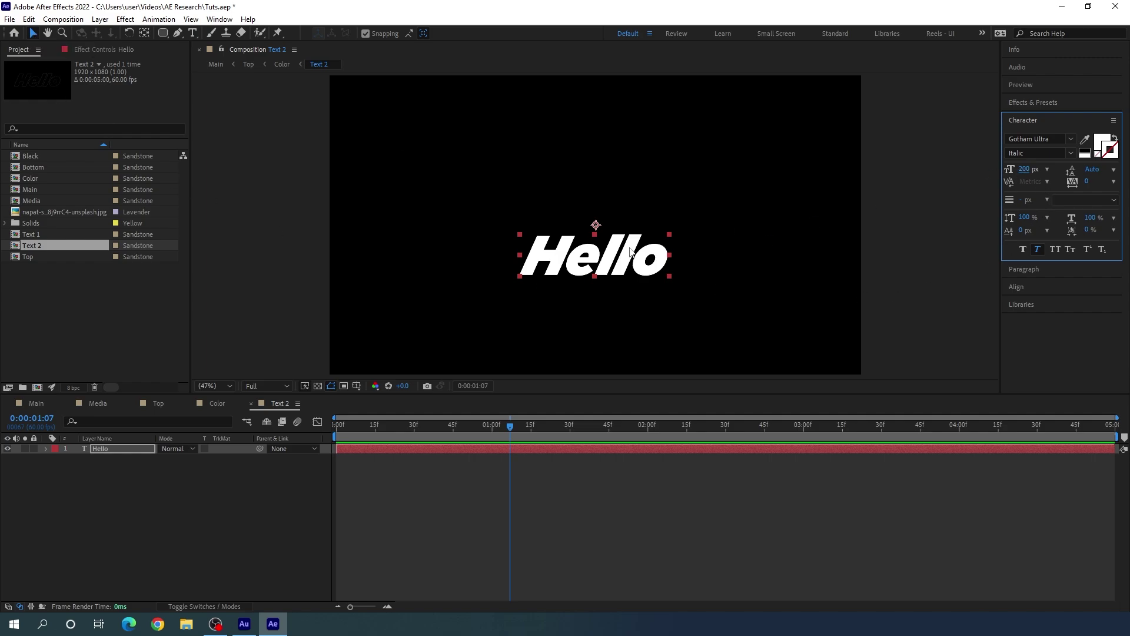
click(33, 34)
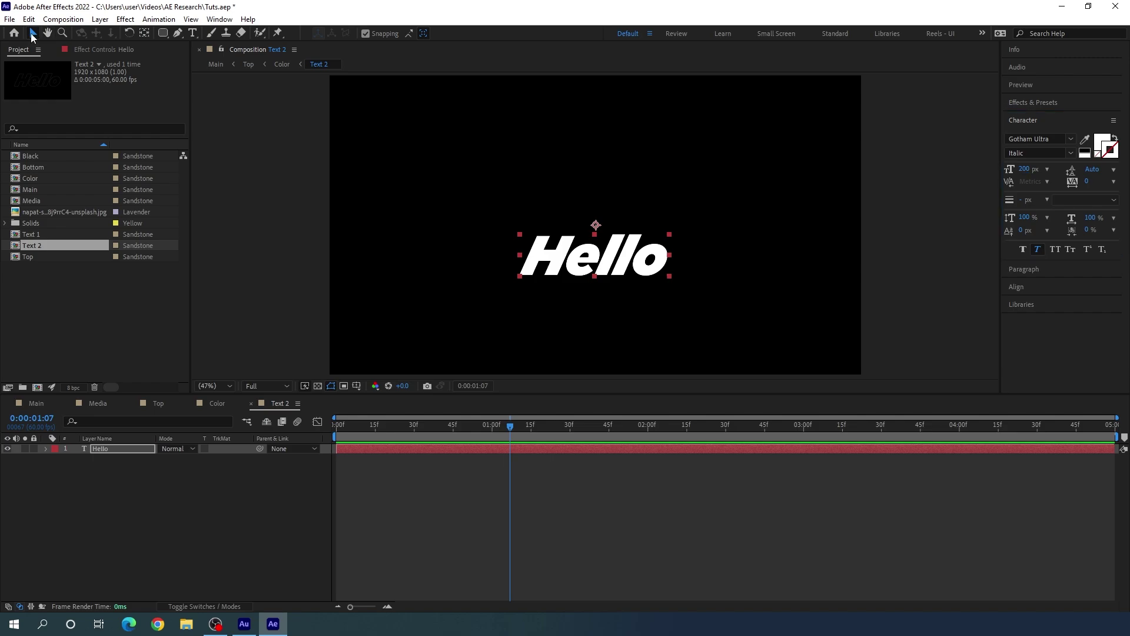
drag(606, 262, 704, 281)
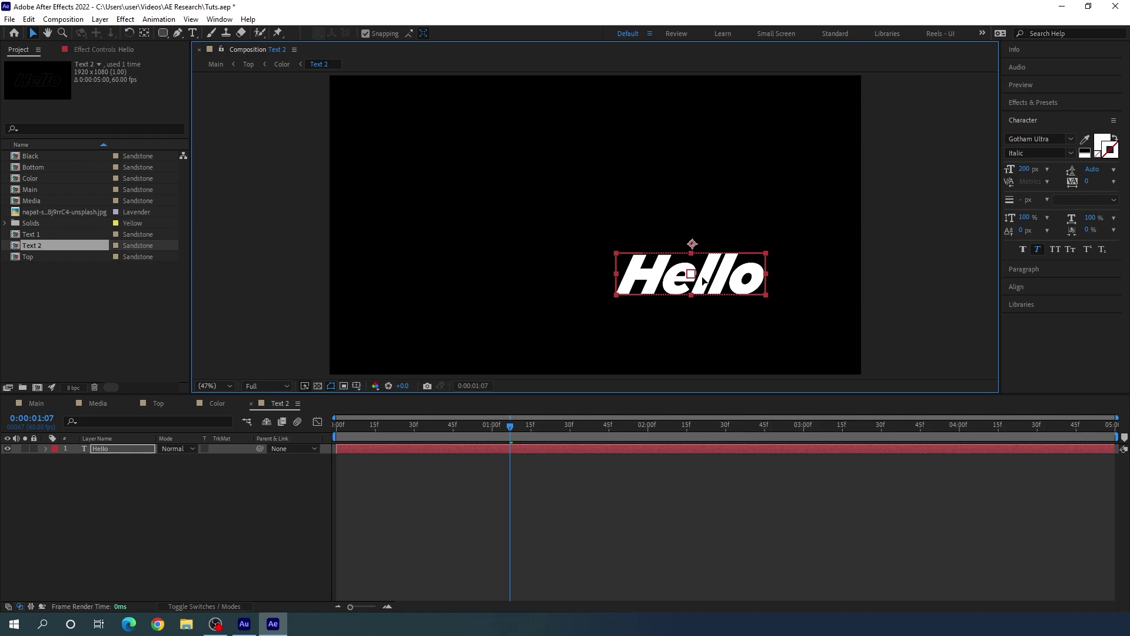
Return to the Color composition and apply the Drop Shadow effect to the Text 2 layer.
click(221, 405)
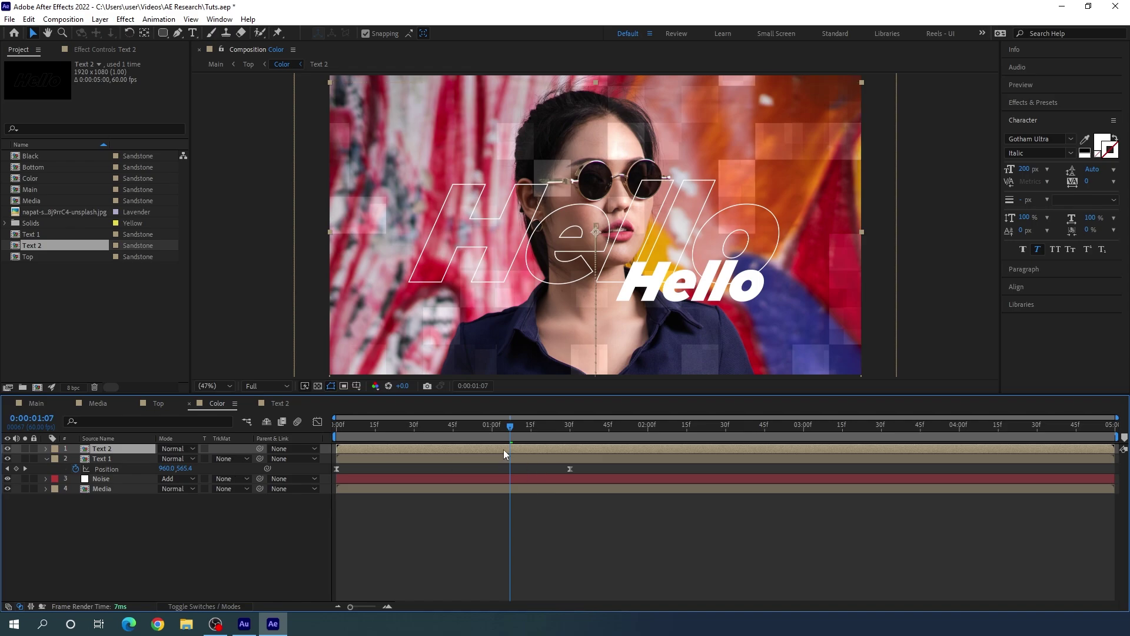
drag(507, 426, 643, 428)
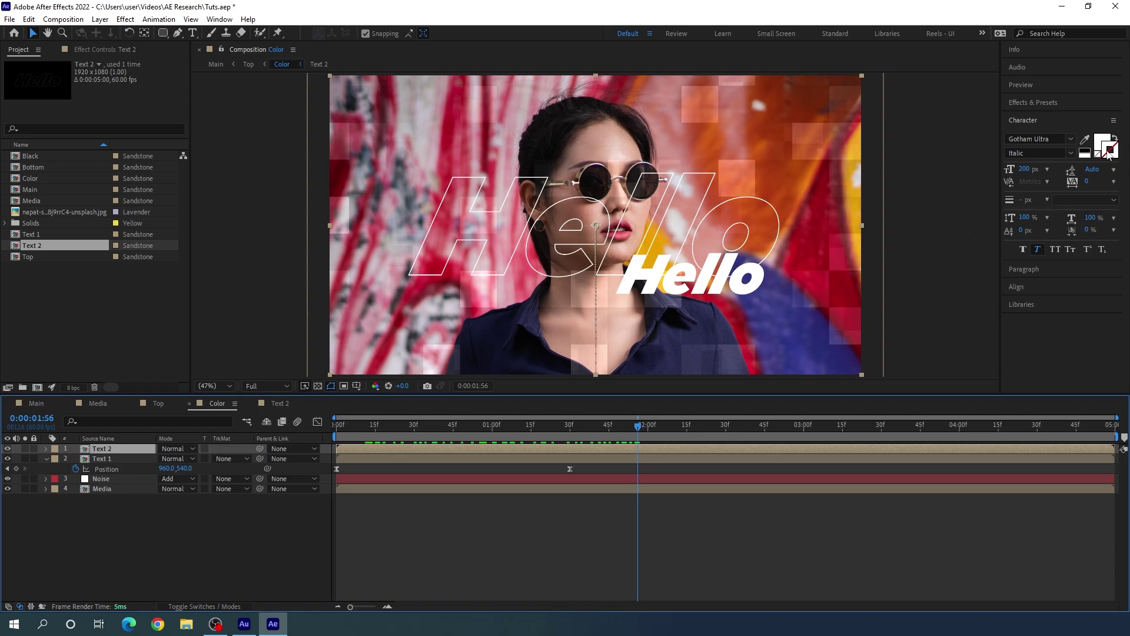
click(1048, 104)
click(1115, 118)
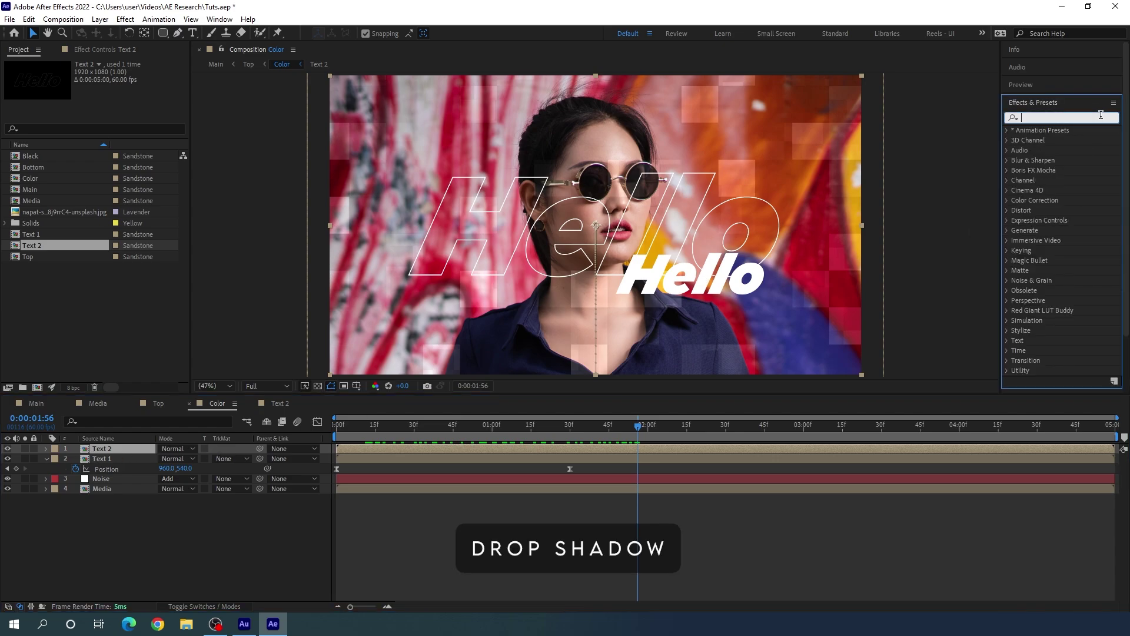
text(drop)
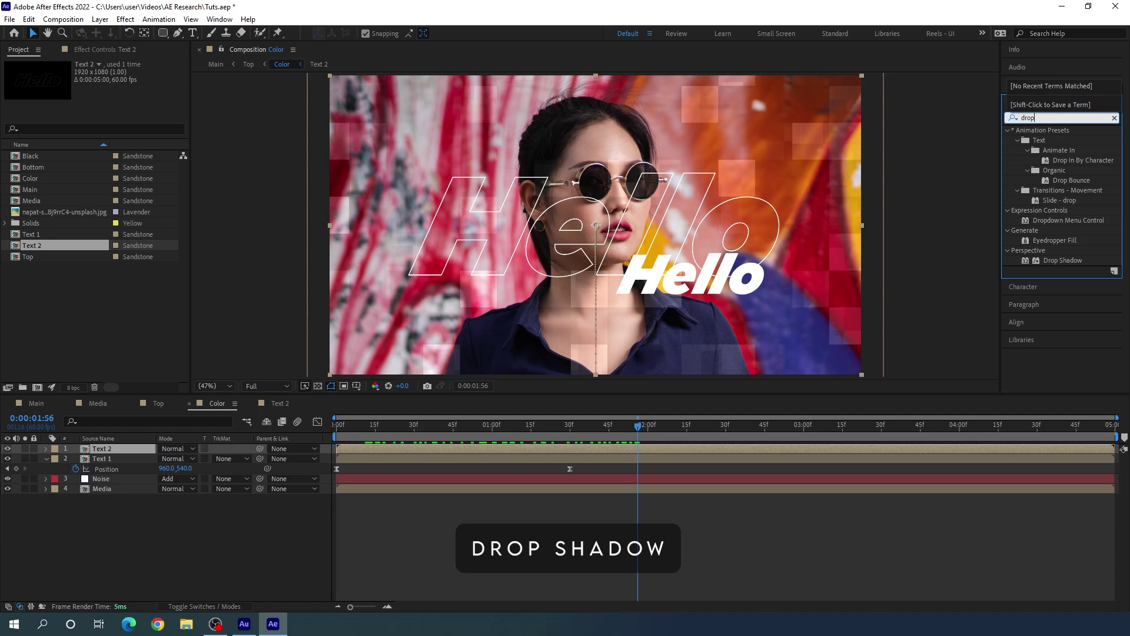
drag(1063, 260, 126, 448)
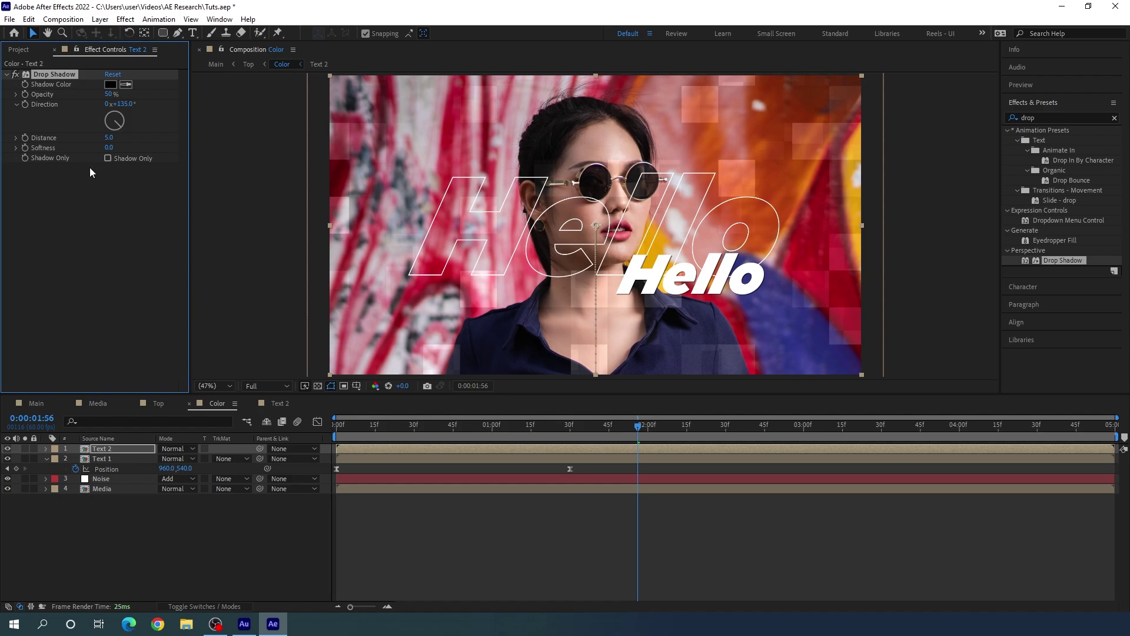
Set the Text 2 drop shadow's softness to 50 and its opacity to 30%.
click(109, 148)
text(50)
key(Return)
click(110, 94)
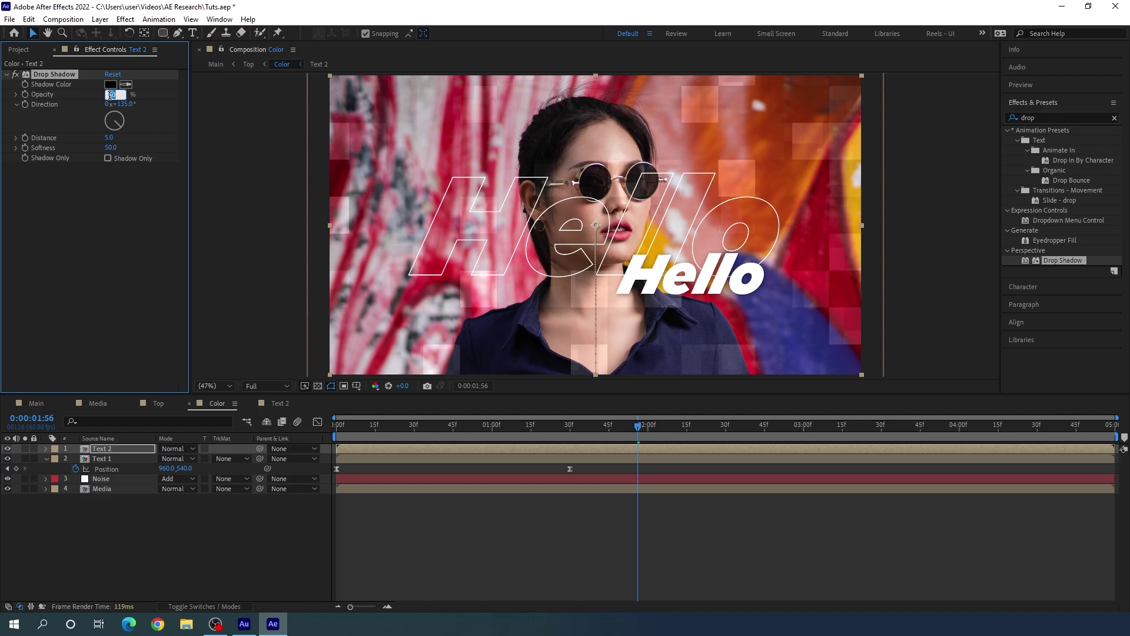
text(30)
key(Return)
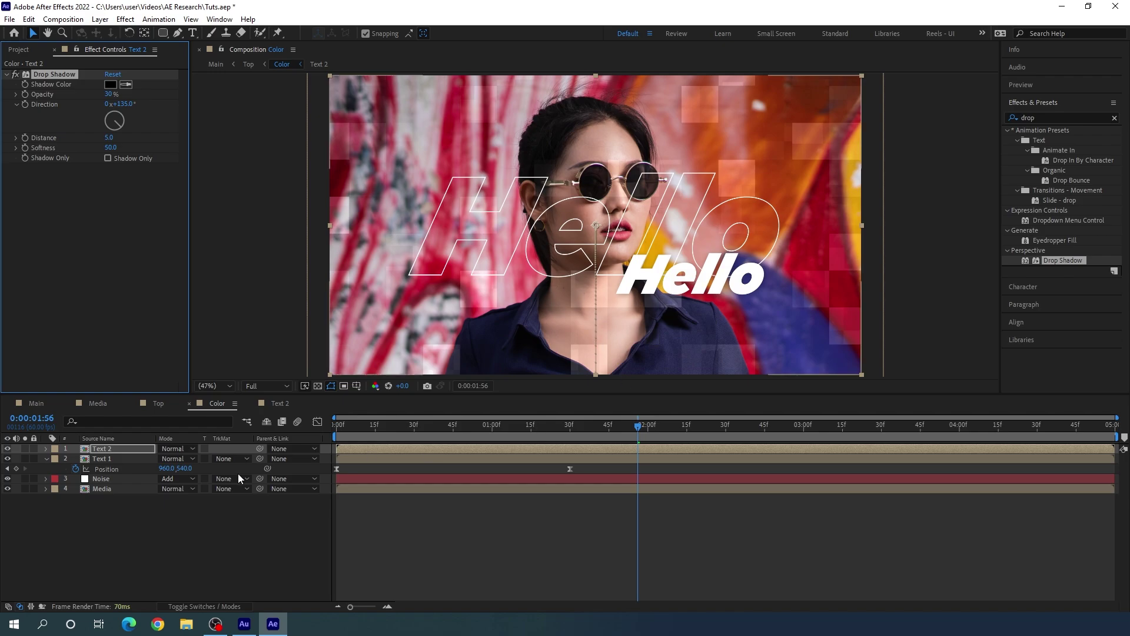
Shift the Text 2 layer's position keyframes in the Color composition so that the first one sits at 0:00:00:15.
drag(390, 426, 518, 427)
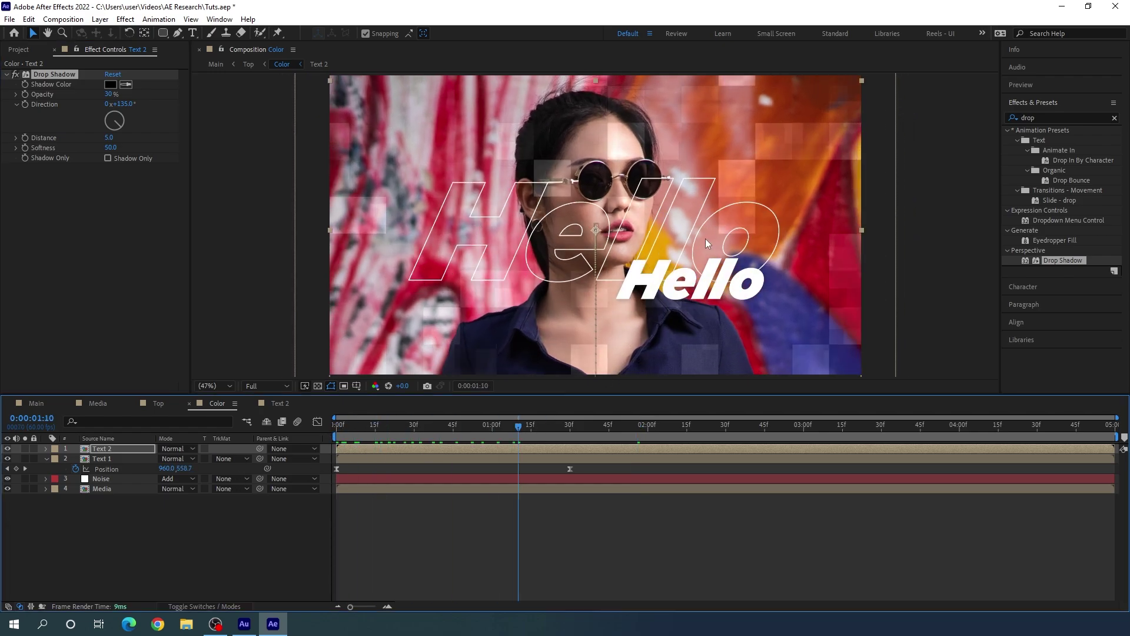
click(46, 458)
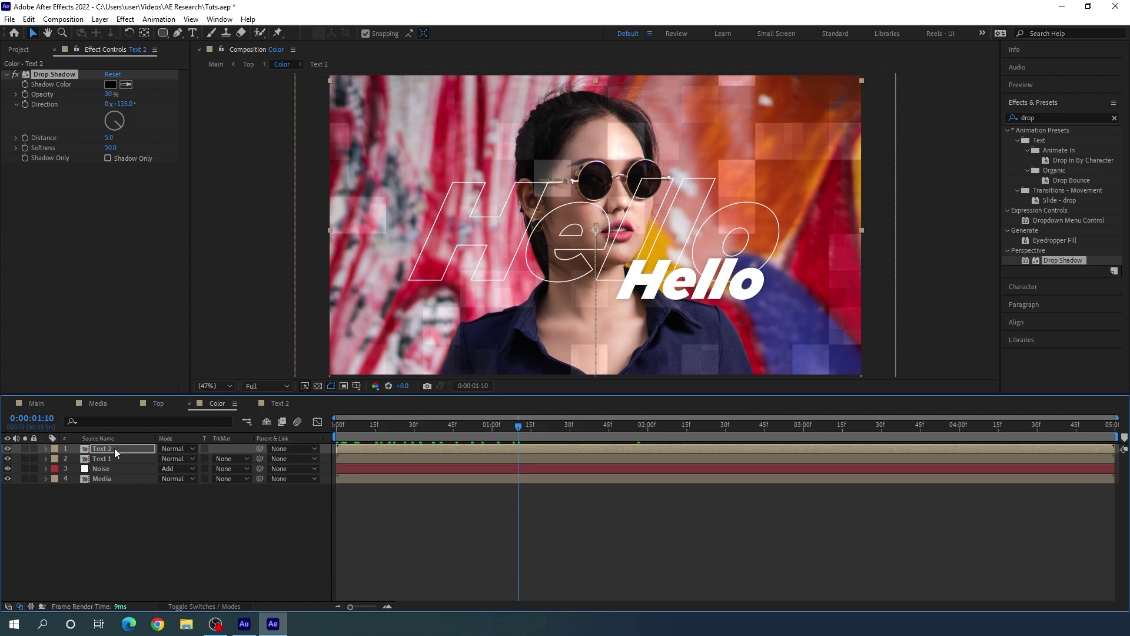
click(129, 451)
key(p)
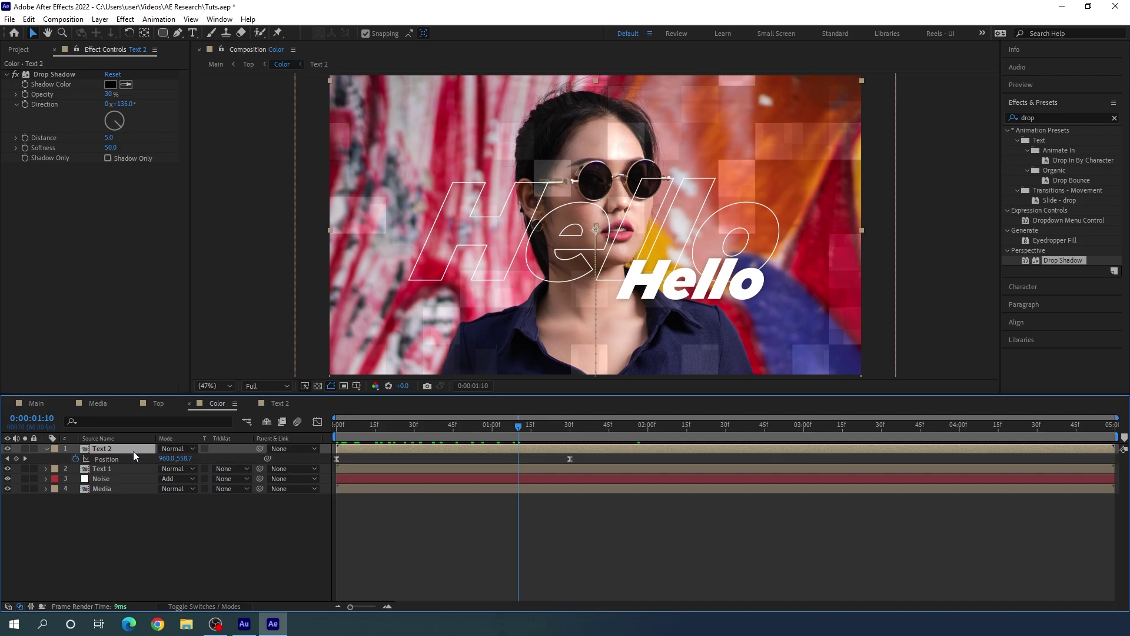
drag(403, 439, 373, 436)
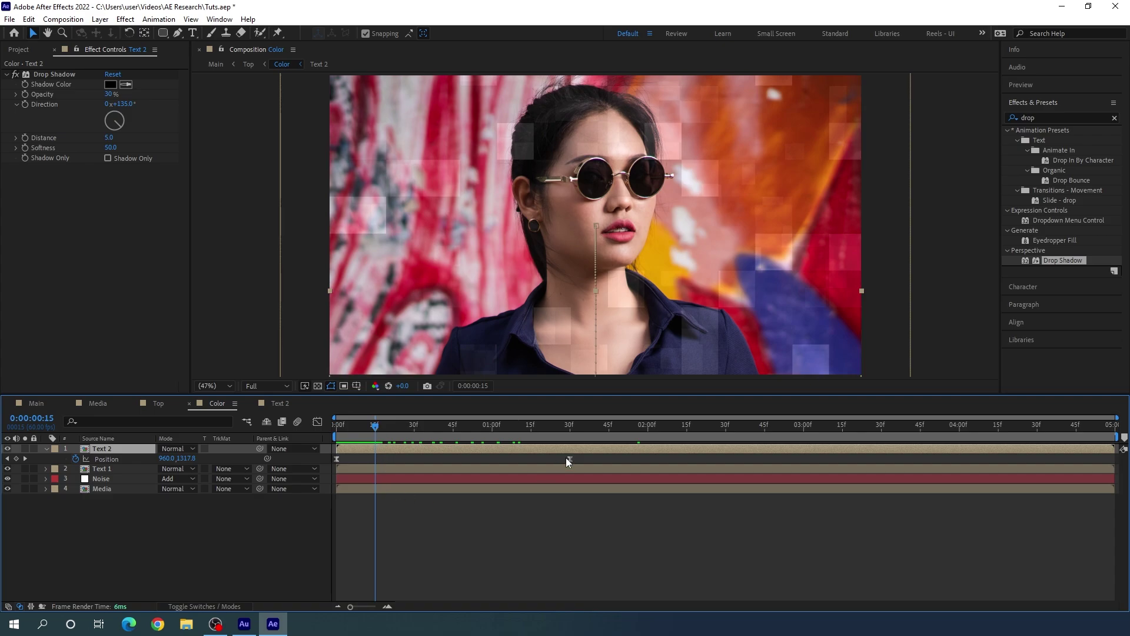
drag(602, 457, 375, 463)
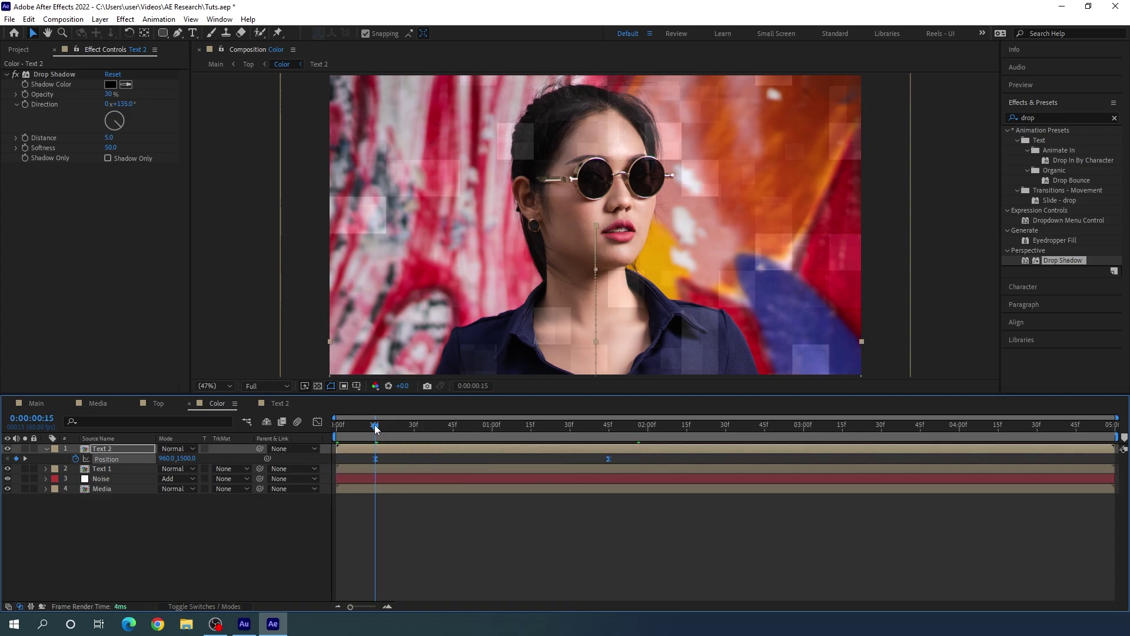
Preview the delayed text animation in the Color composition and play the Main composition from its start.
key(space)
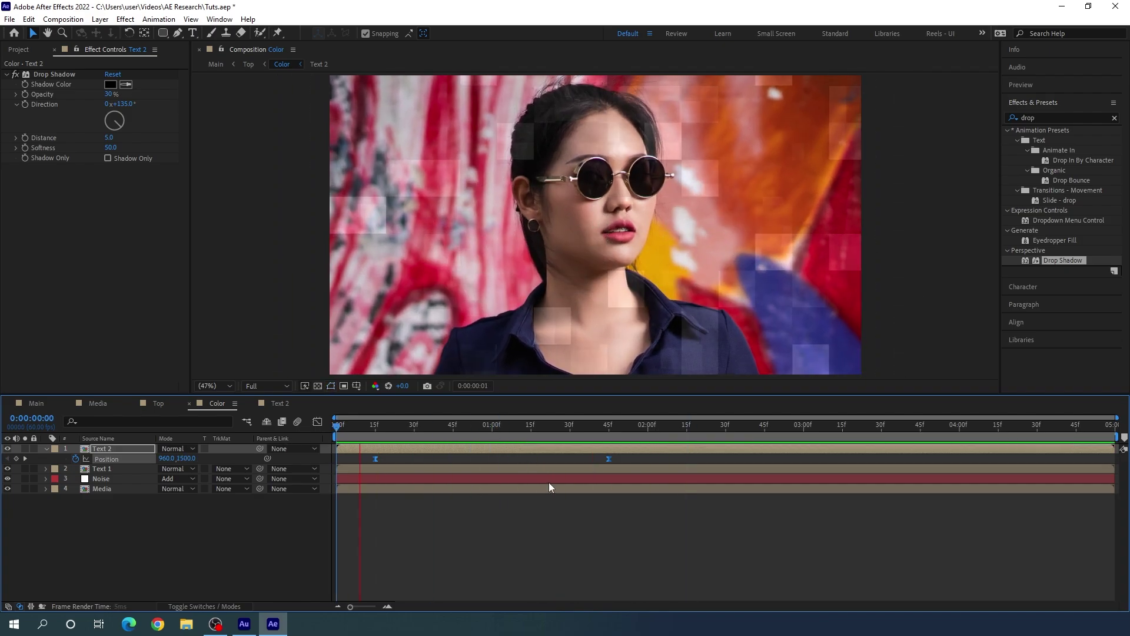
key(space)
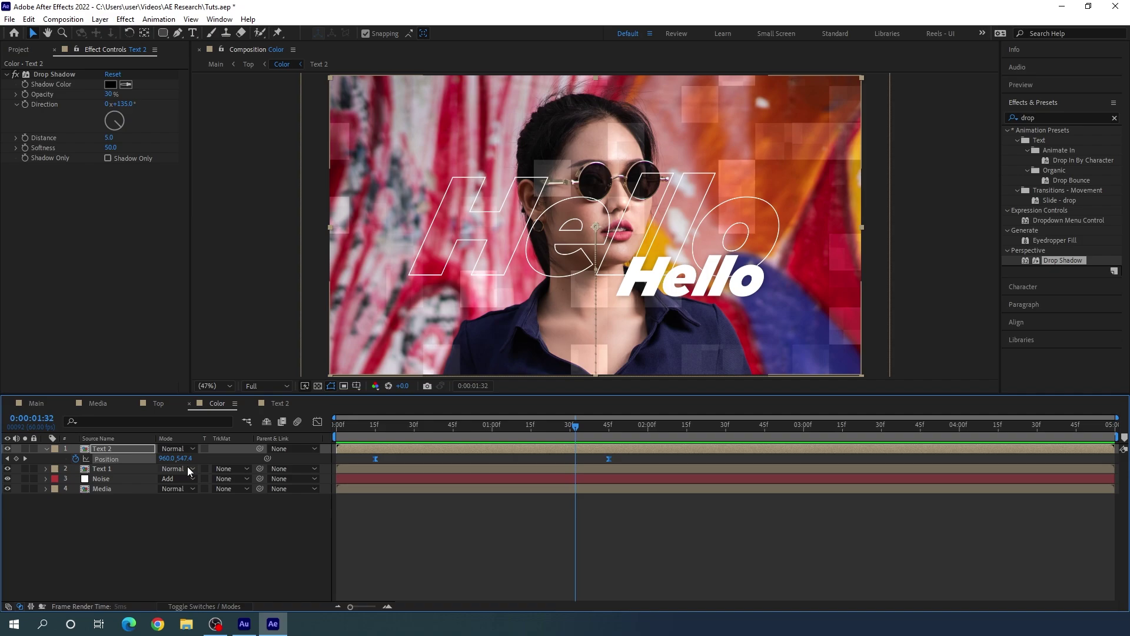
click(46, 448)
click(160, 405)
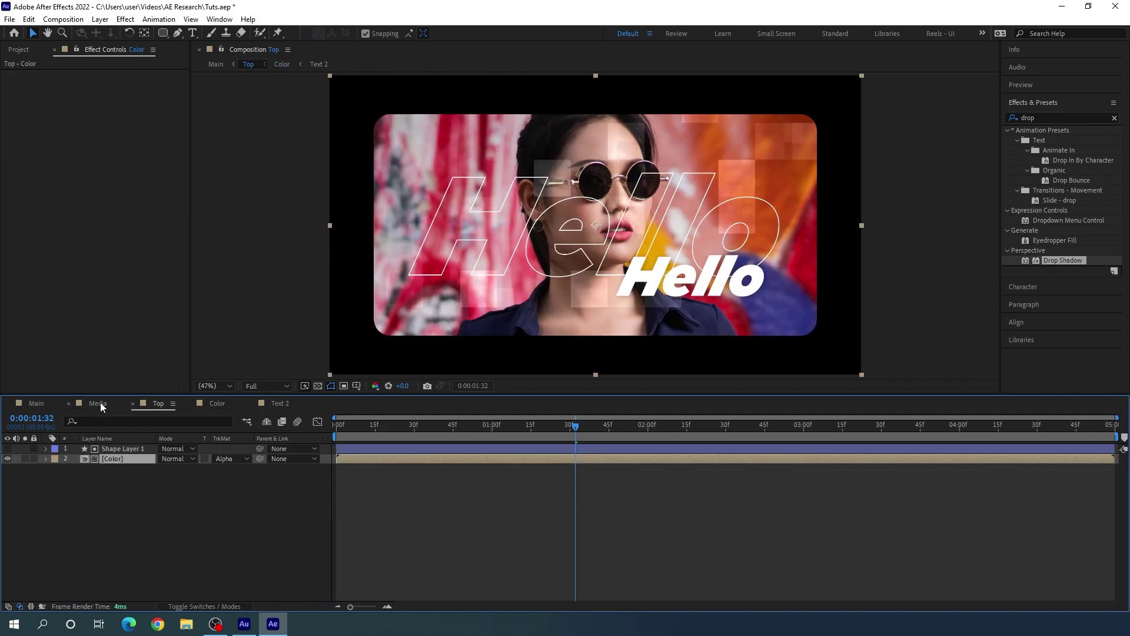
click(39, 404)
click(201, 487)
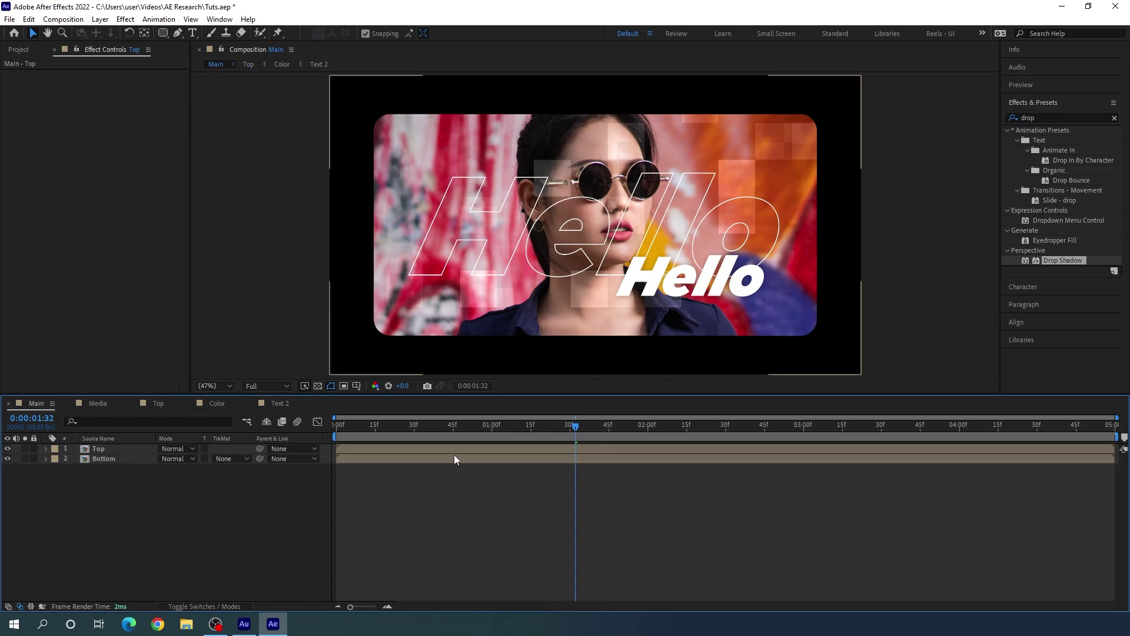
key(Home)
key(space)
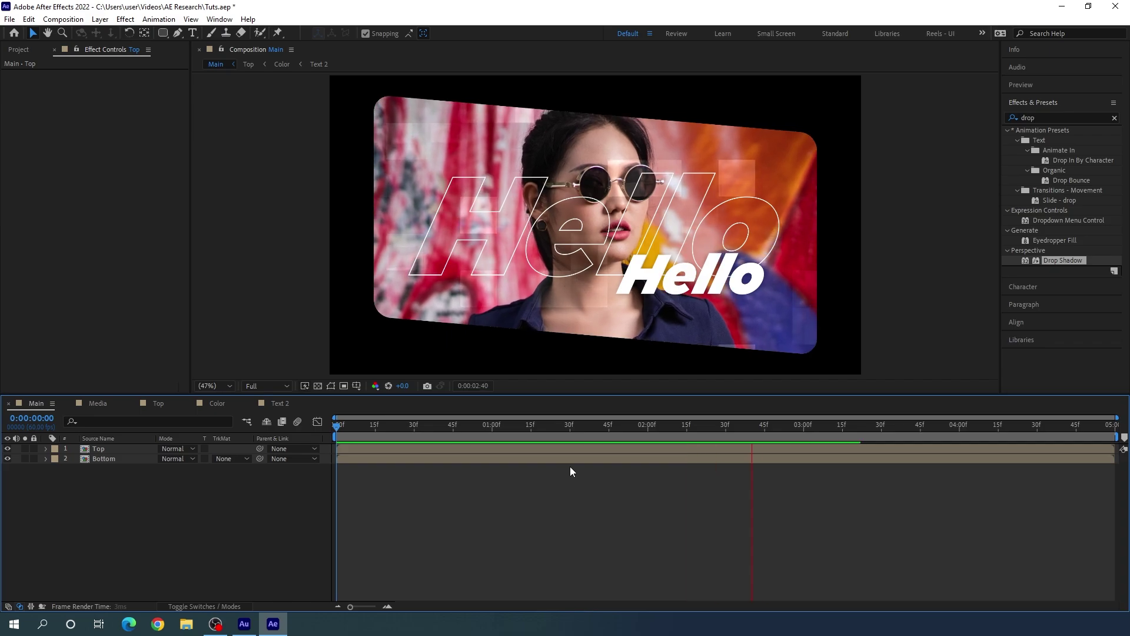
key(space)
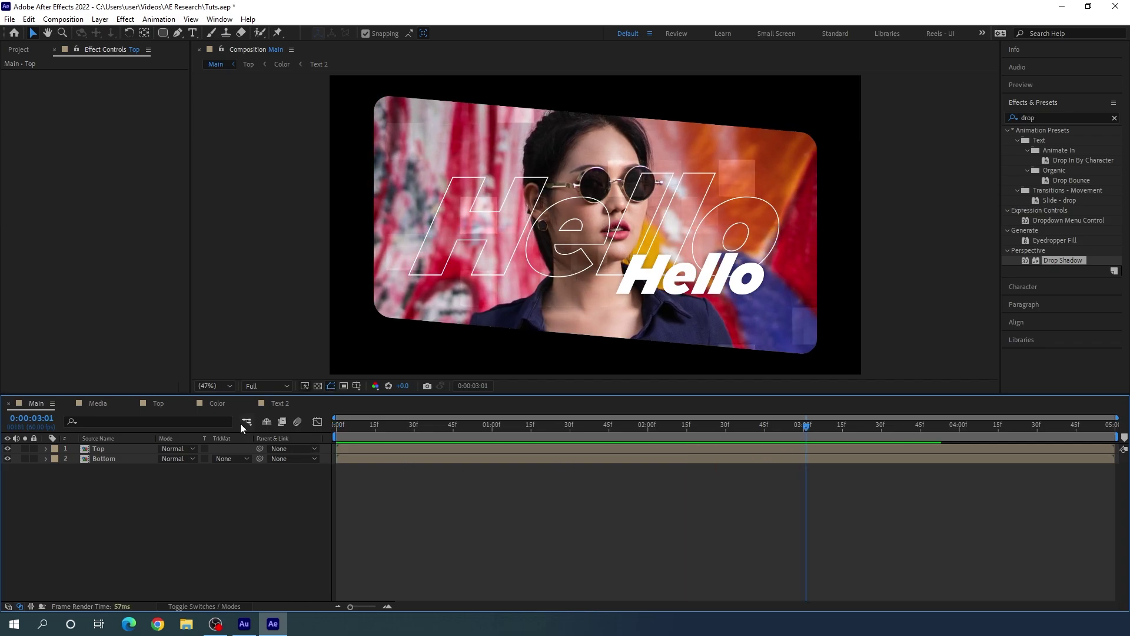
In the Top composition, set Shape Layer 1's rectangle skew keyframe at 0:00:02:30 to -5.
click(159, 404)
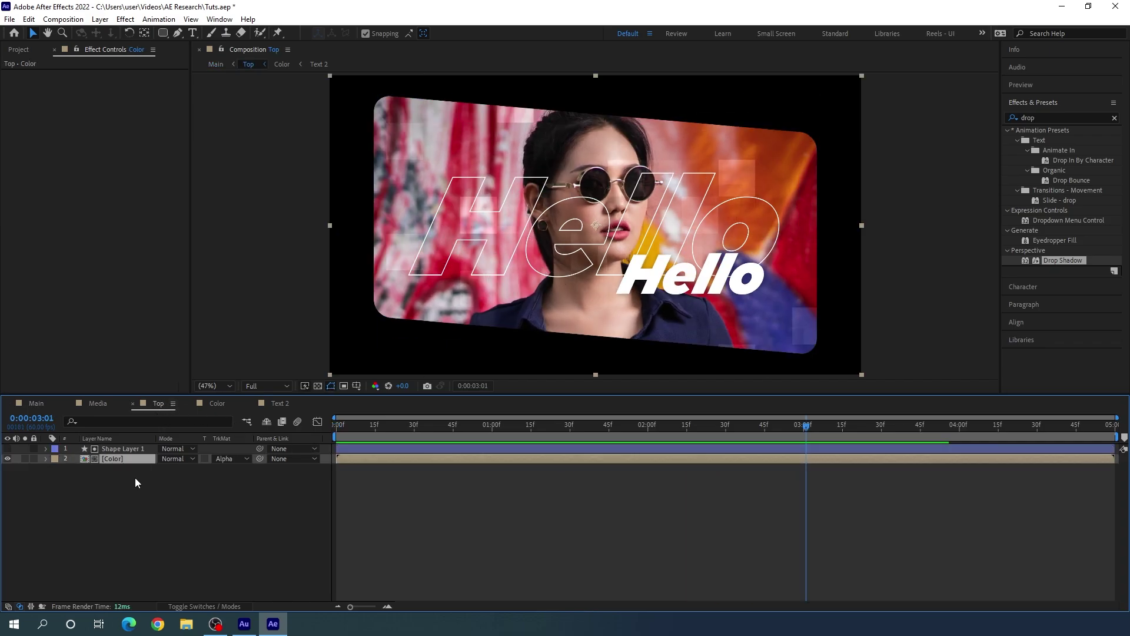
click(121, 450)
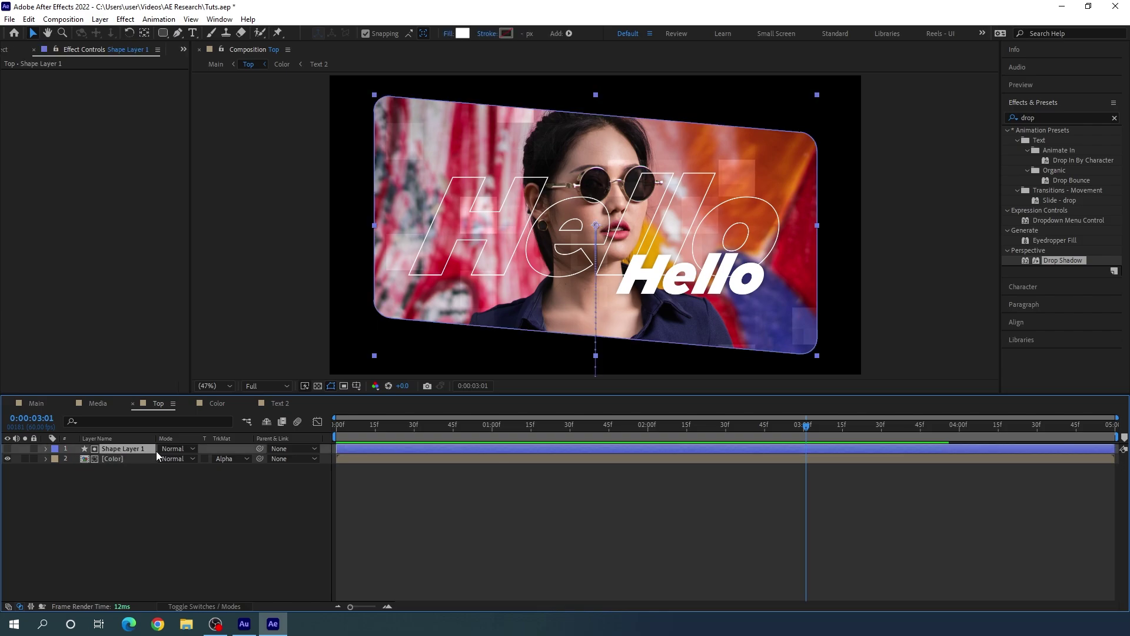
key(u)
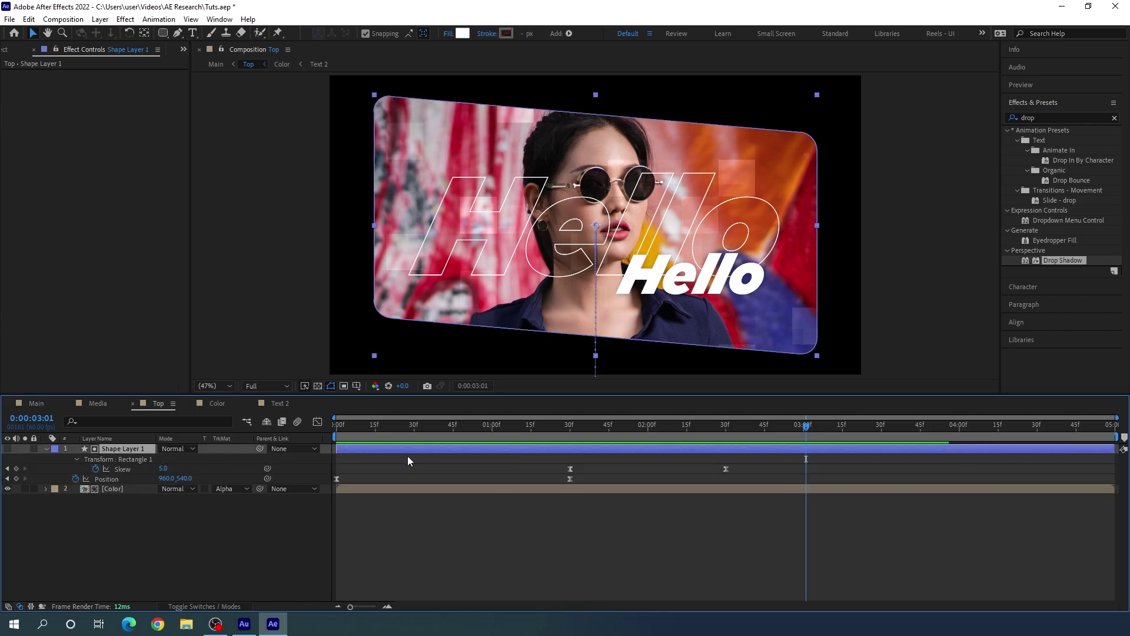
mouse_move(722, 435)
mouse_down()
mouse_move(669, 433)
mouse_move(726, 441)
mouse_up()
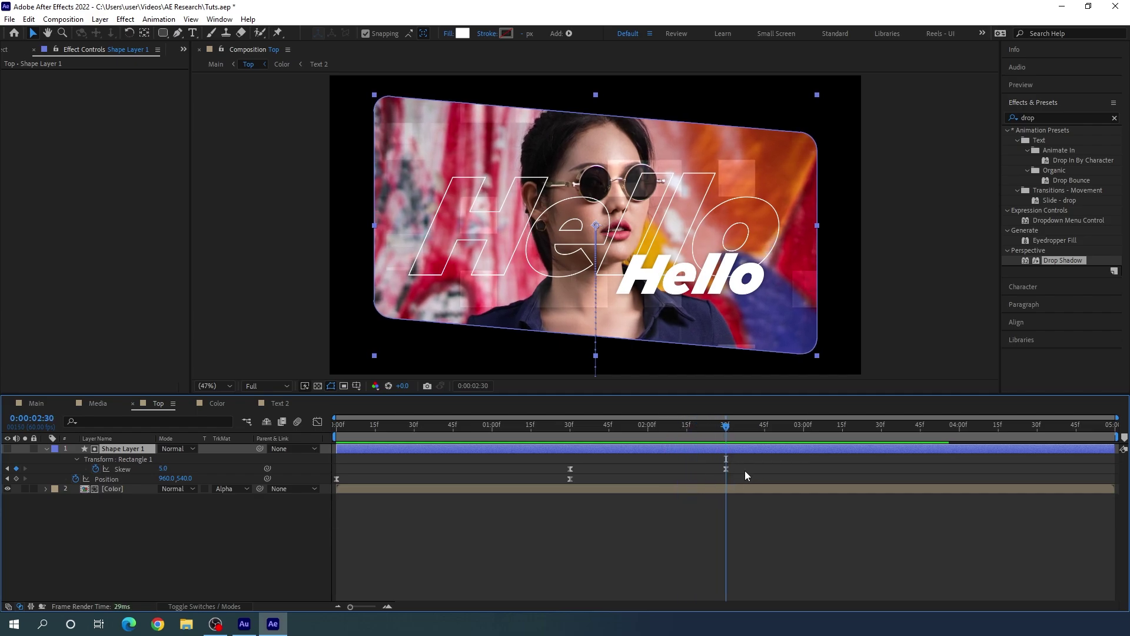
click(163, 469)
text(-5)
key(Return)
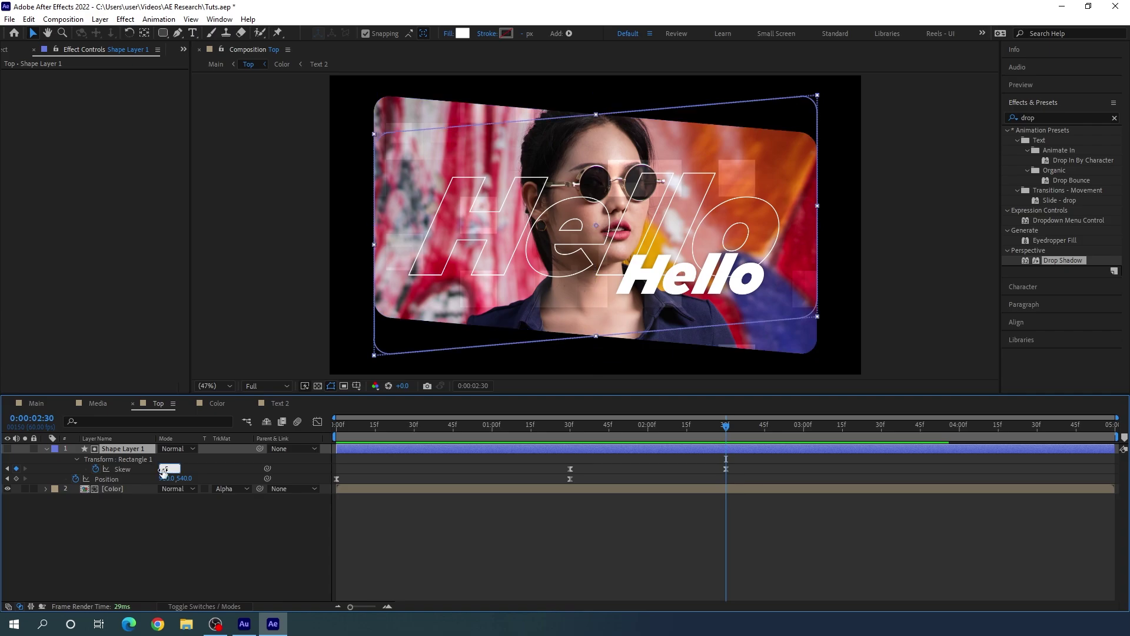
In the Main composition, keyframe the Top layer's scale from 100% at 0:00:01:30 to 90% at 0:00:02:30.
click(36, 404)
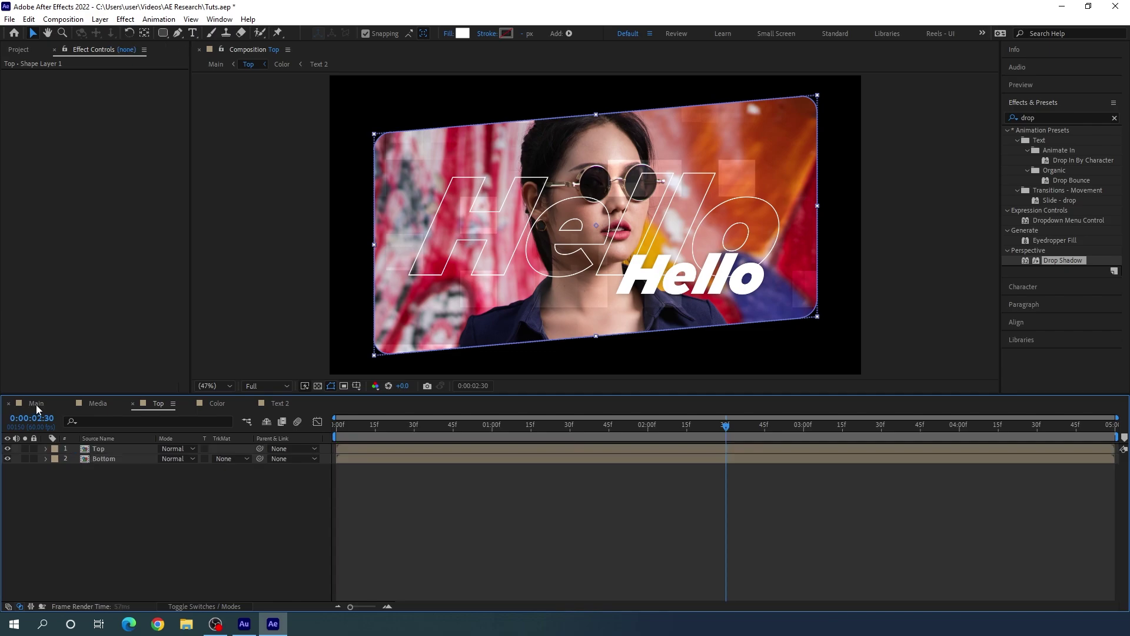
drag(510, 432, 570, 445)
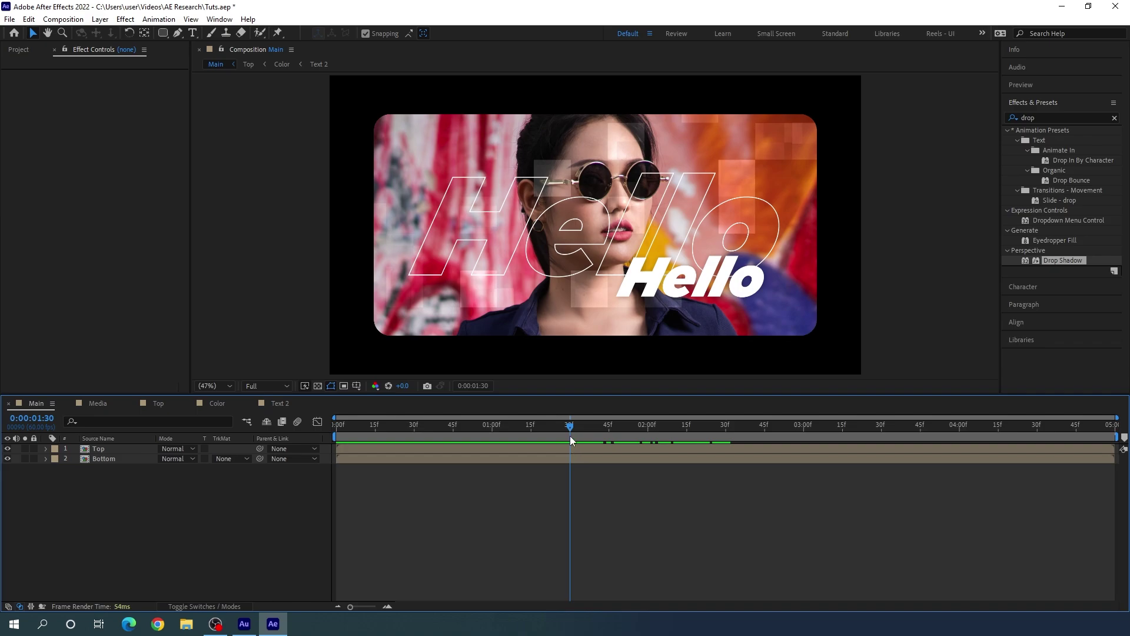
click(126, 449)
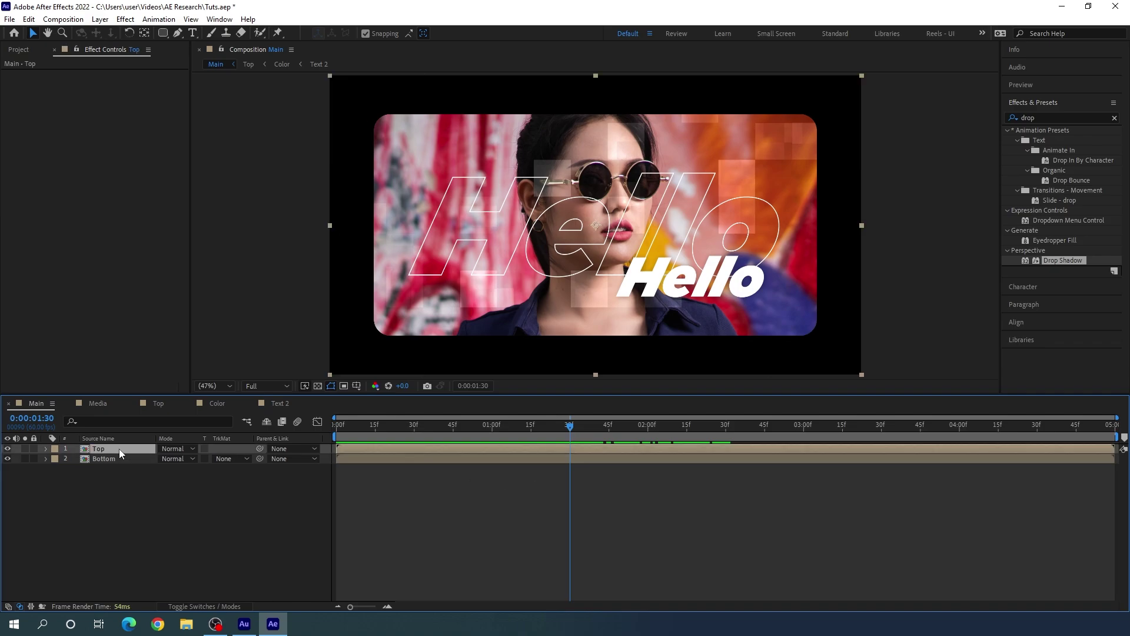
key(s)
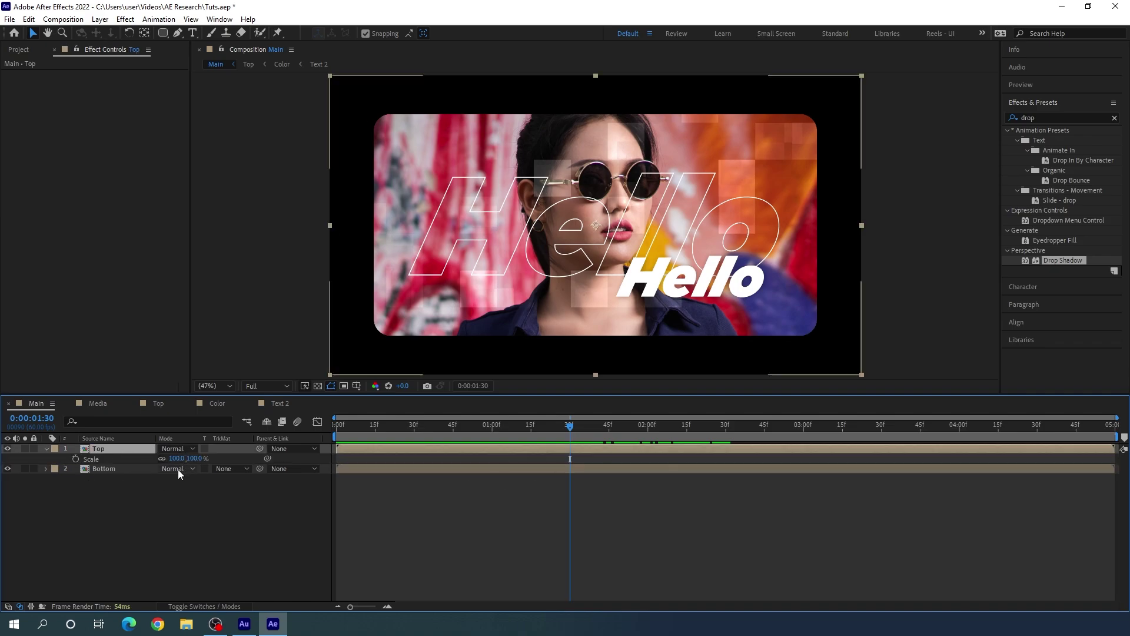
click(75, 459)
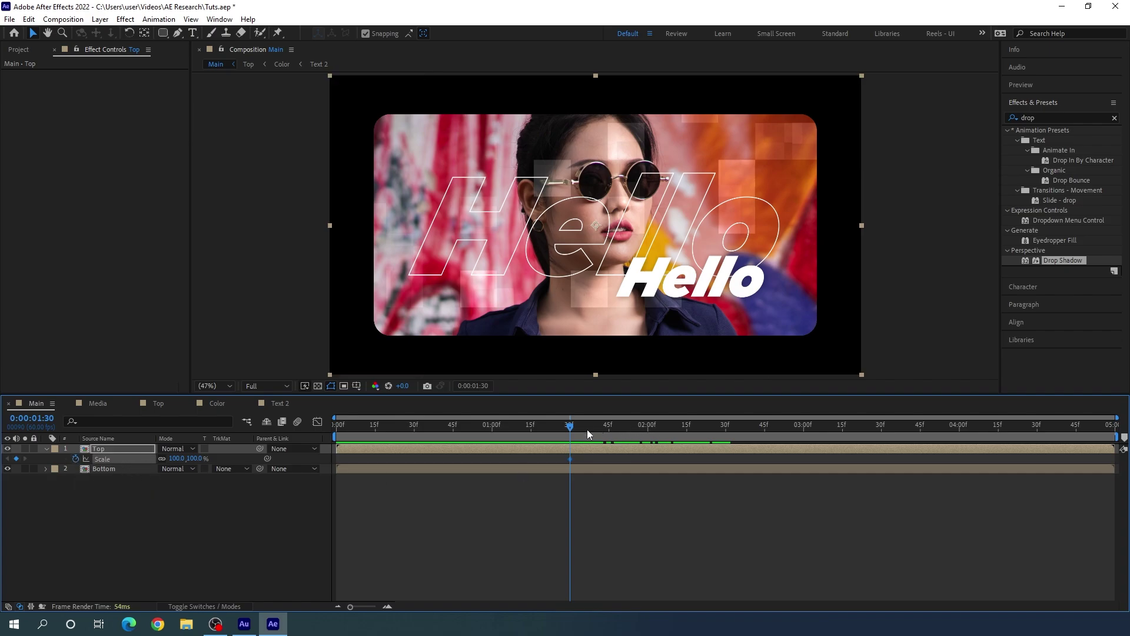
drag(588, 435, 726, 441)
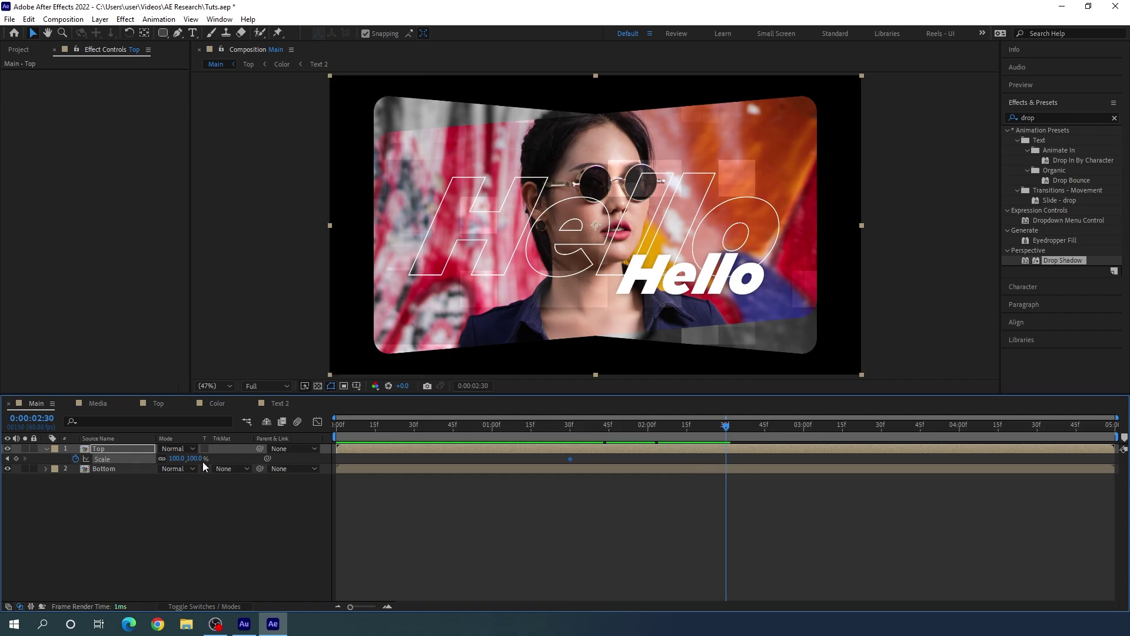
click(199, 459)
key(Return)
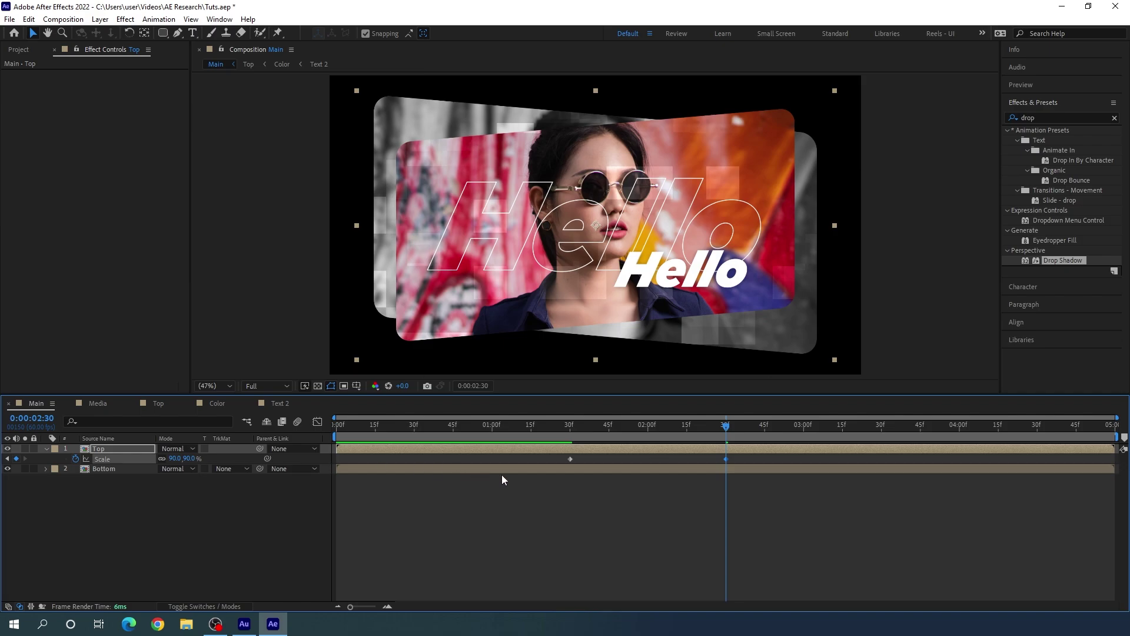
Ease both of the Top layer's scale keyframes, shape their speed curve in the graph editor and preview the motion.
click(730, 456)
drag(730, 457, 557, 472)
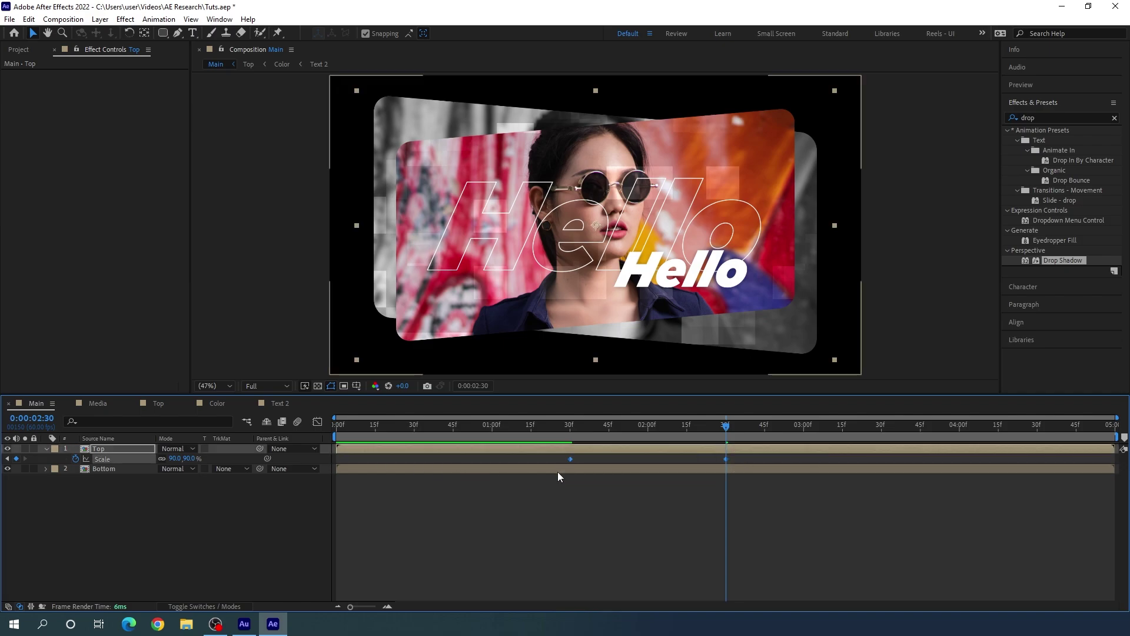
click(317, 423)
drag(680, 482, 605, 453)
click(317, 421)
key(Home)
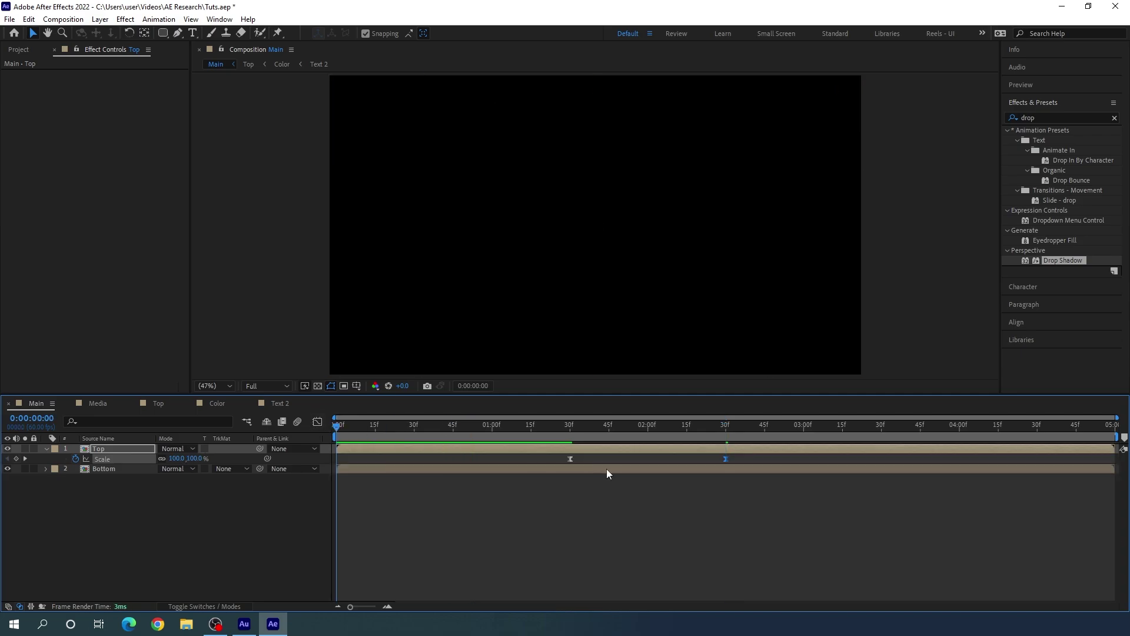
key(space)
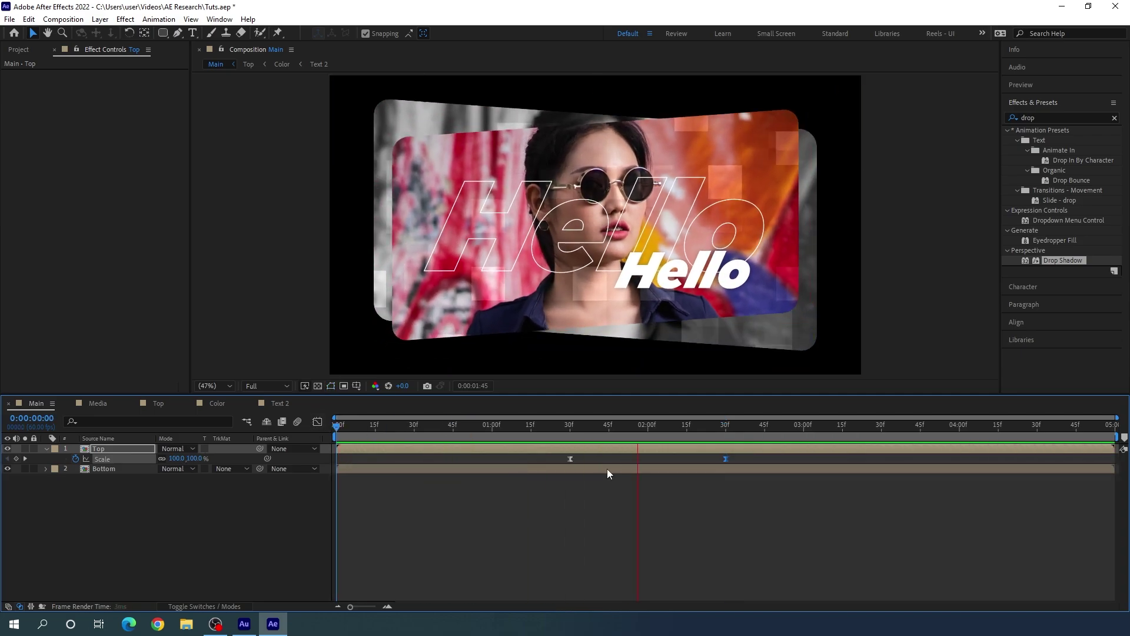
key(space)
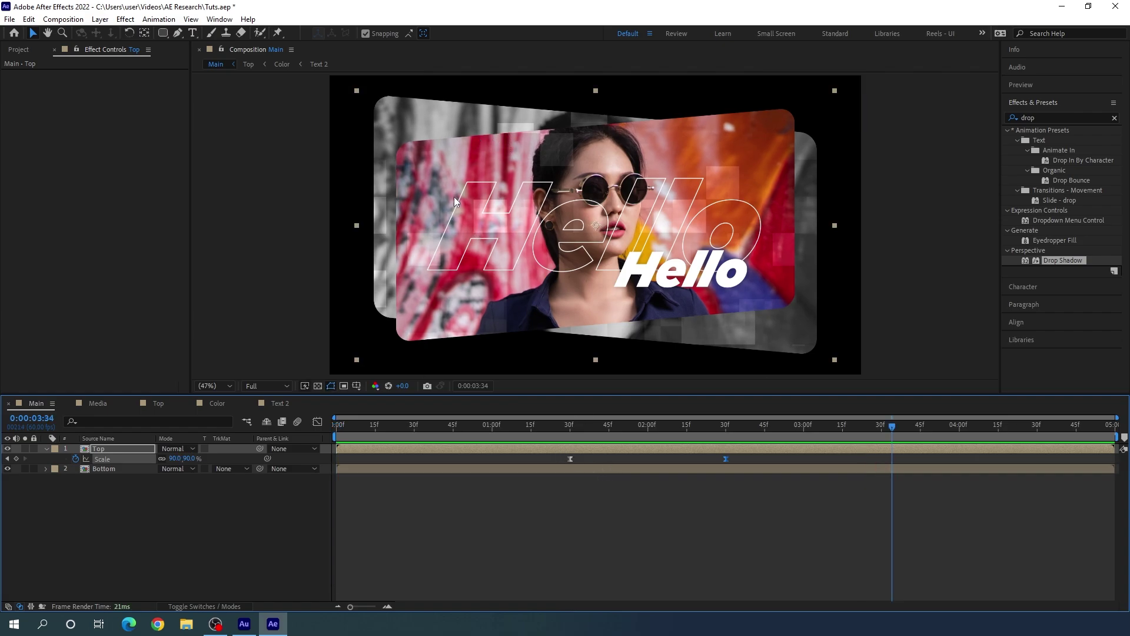
Apply the Drop Shadow effect to the Top layer with softness 100 and opacity 25%, and preview the Main composition.
click(111, 448)
click(46, 448)
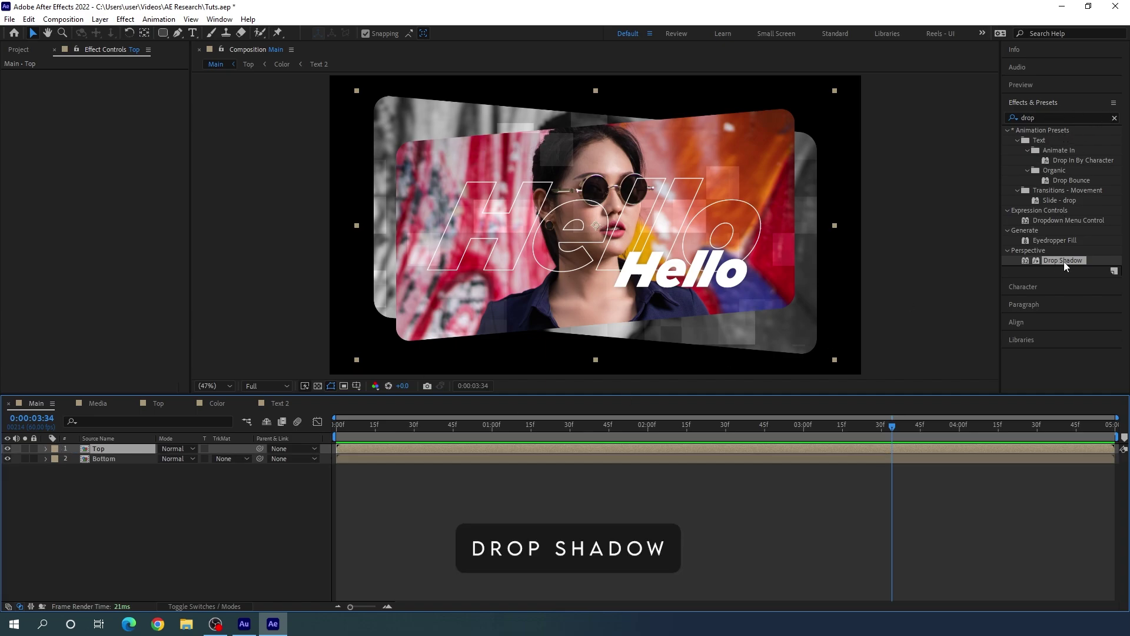
drag(1062, 260, 134, 450)
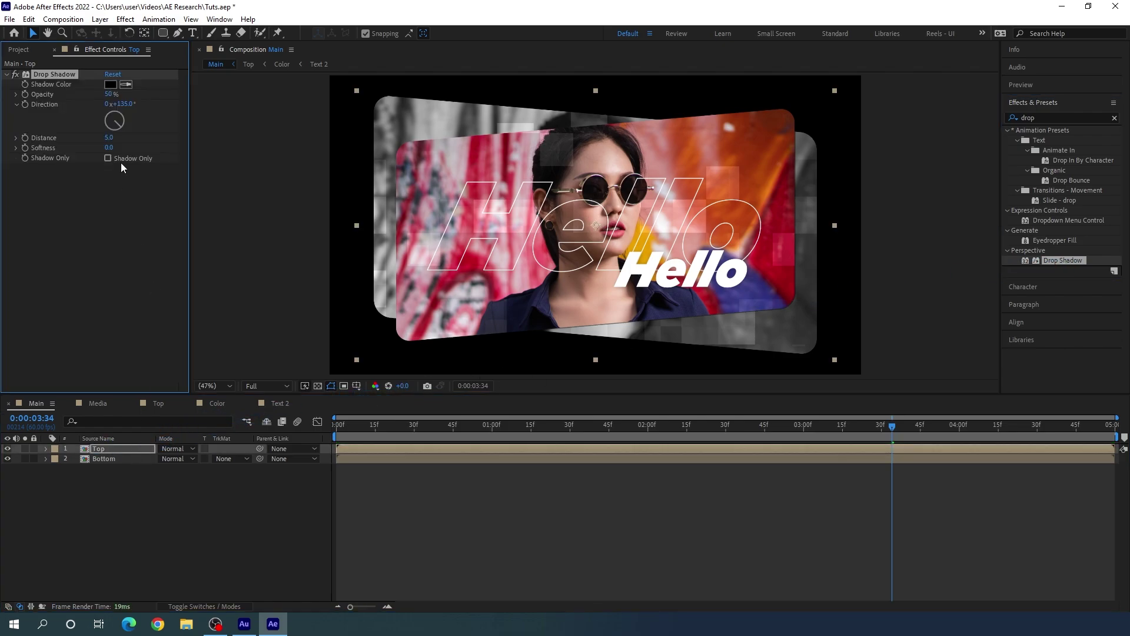
click(109, 146)
text(100)
key(Return)
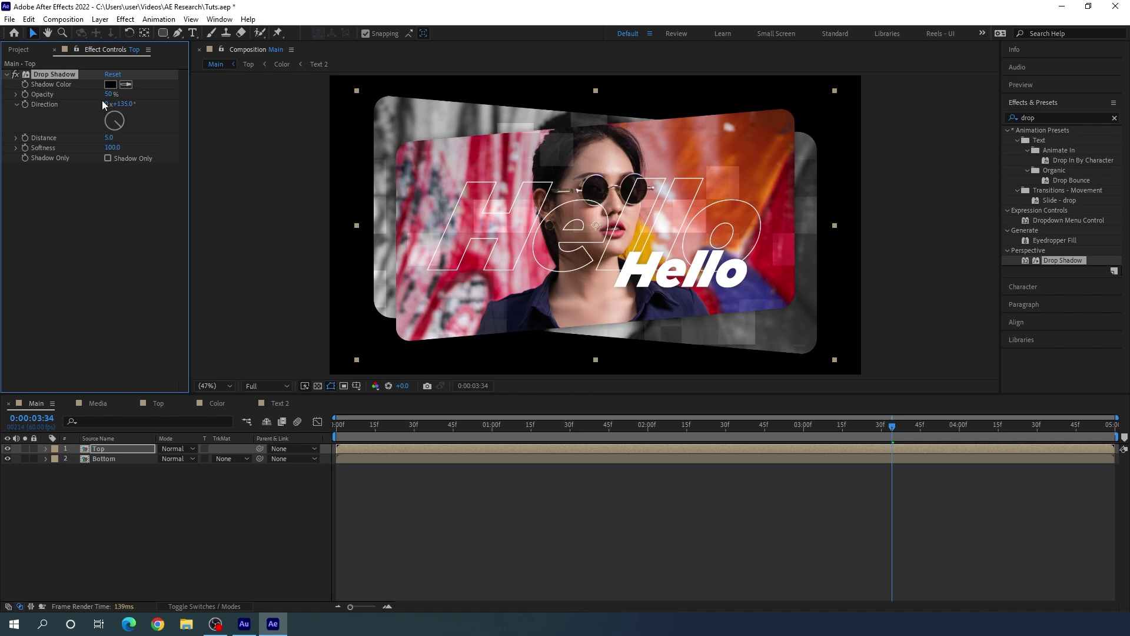
click(109, 94)
text(25)
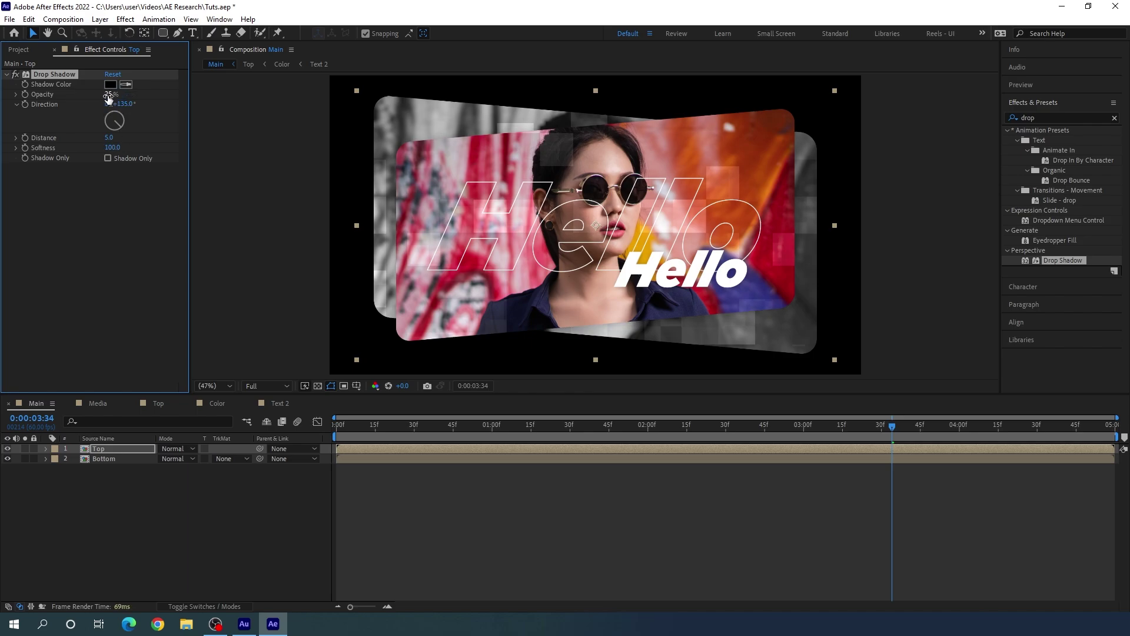
key(Return)
drag(581, 422, 315, 440)
key(space)
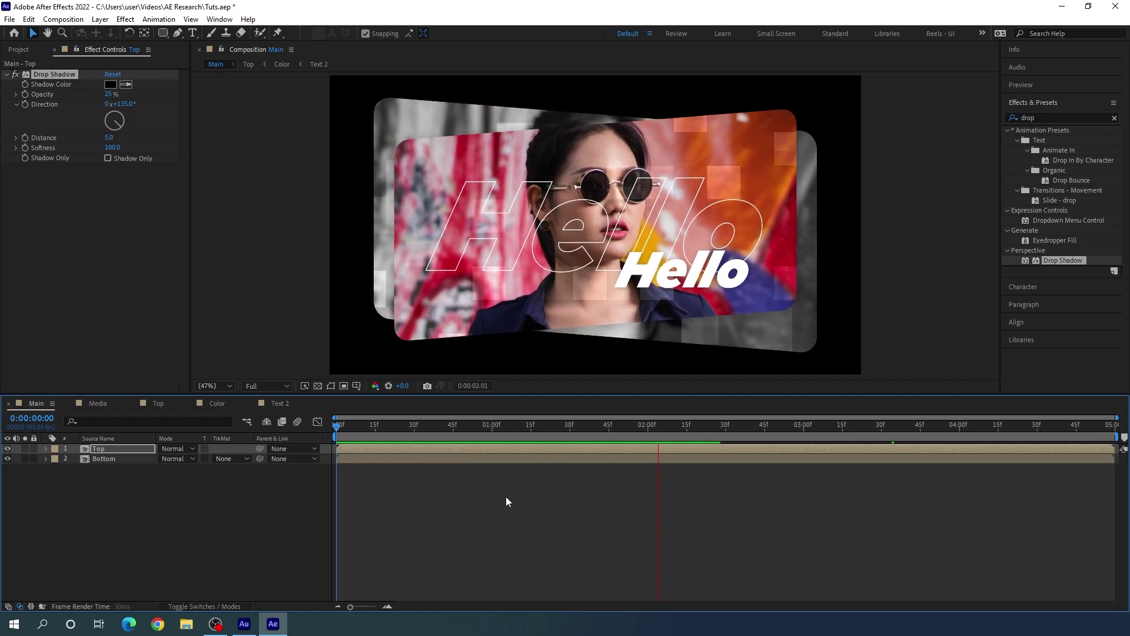
key(space)
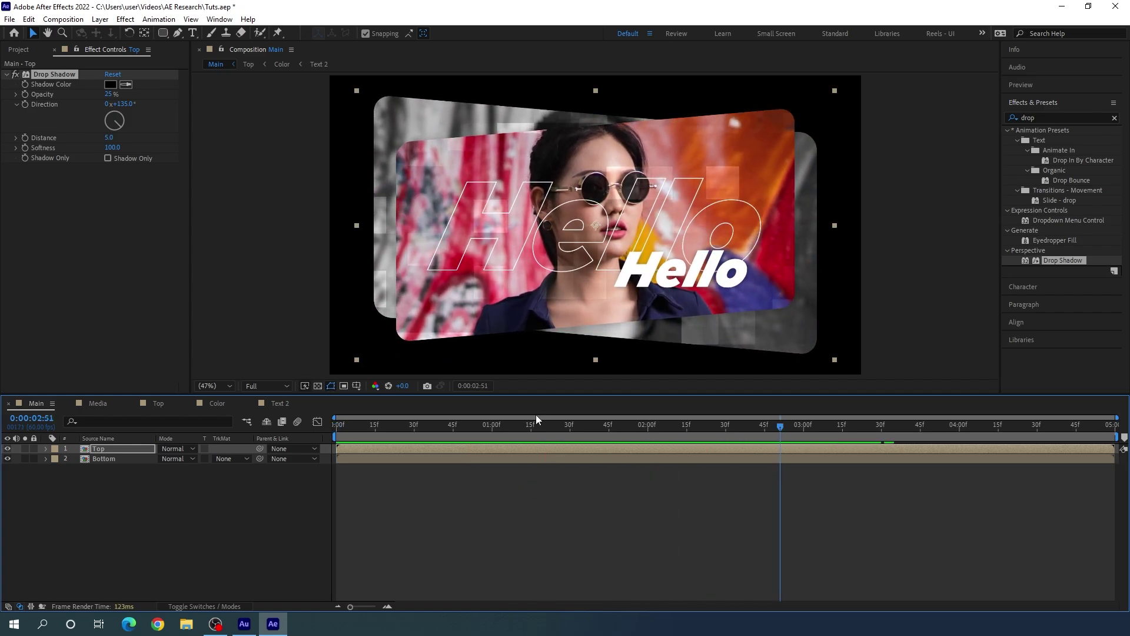
In the Top composition, delay both of Shape Layer 1's position keyframes so they start at 15 frames, and preview the Main composition.
drag(503, 429, 571, 430)
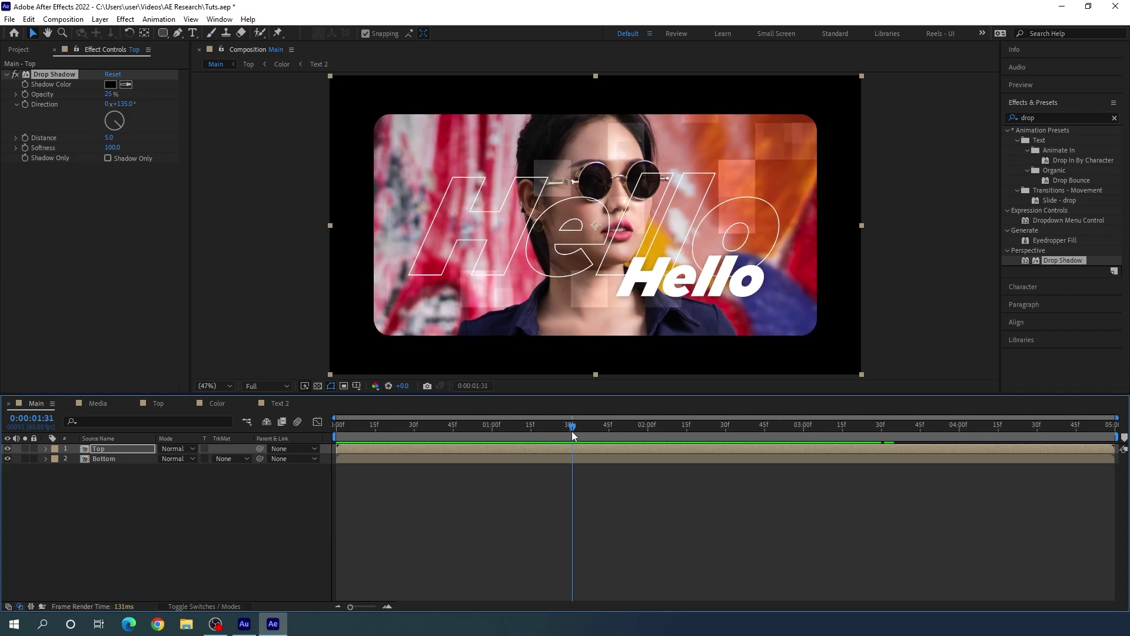
double_click(114, 450)
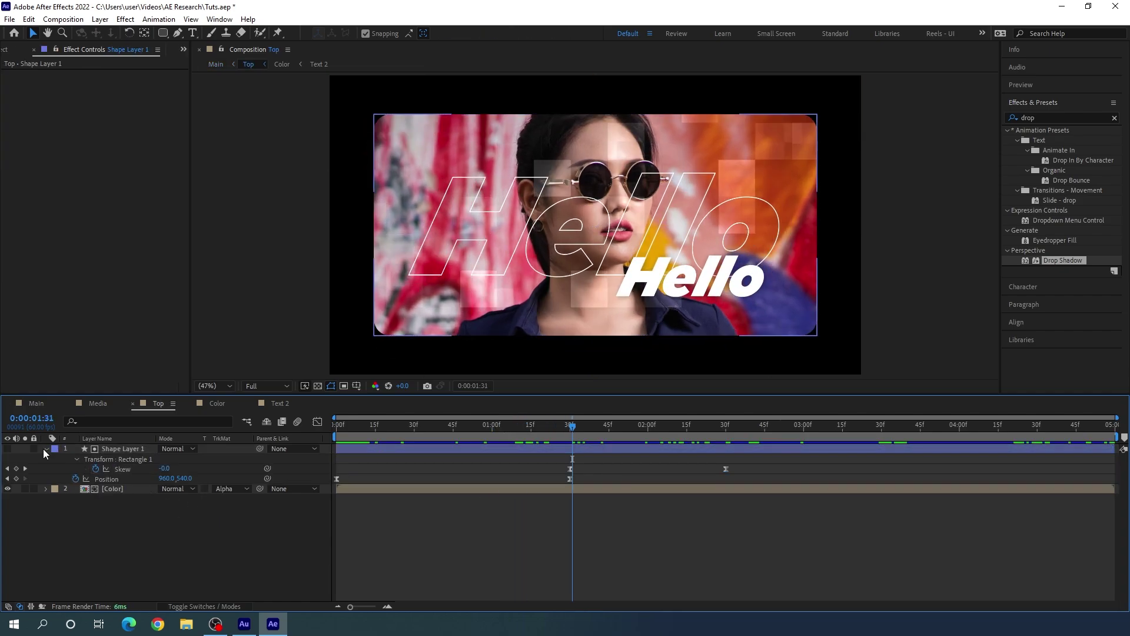
click(131, 450)
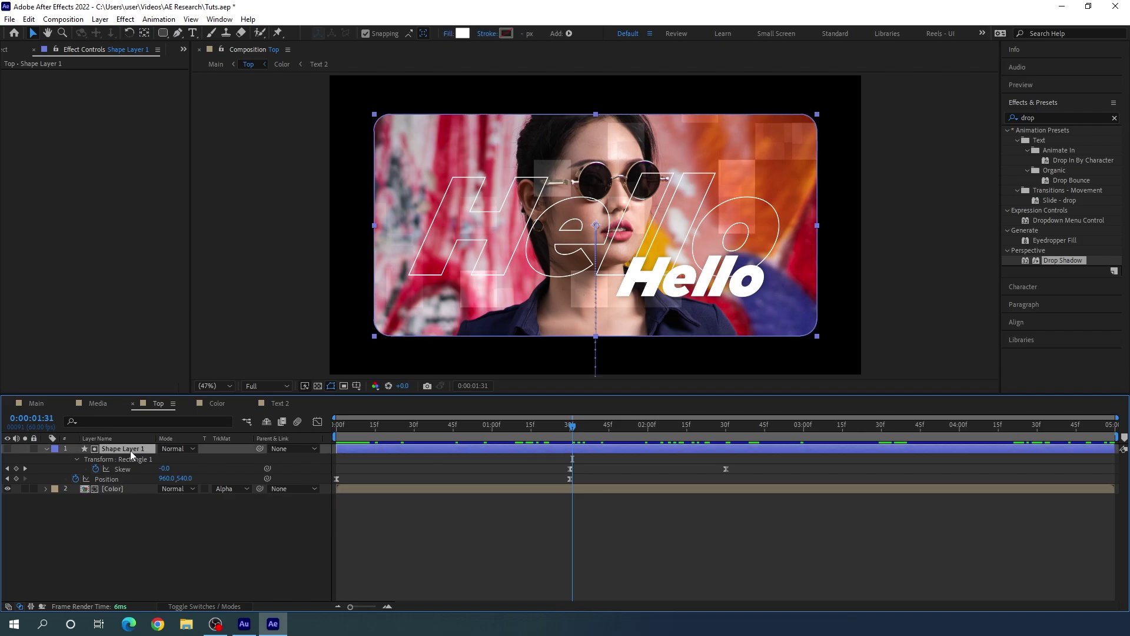
key(u)
key(p)
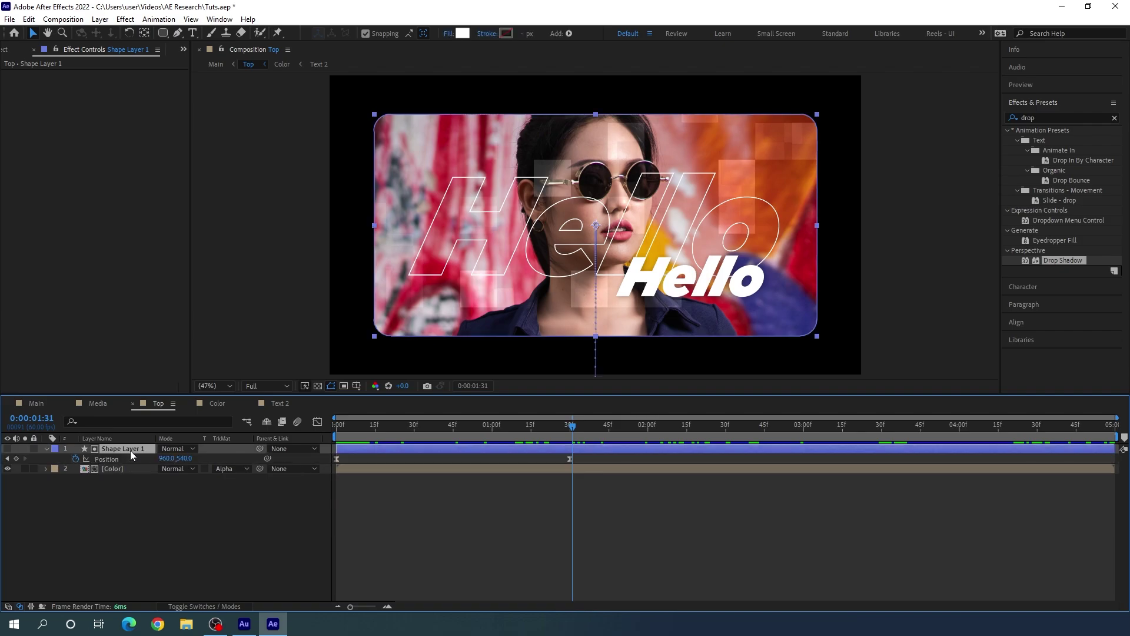
drag(472, 431, 375, 433)
drag(596, 457, 376, 460)
key(space)
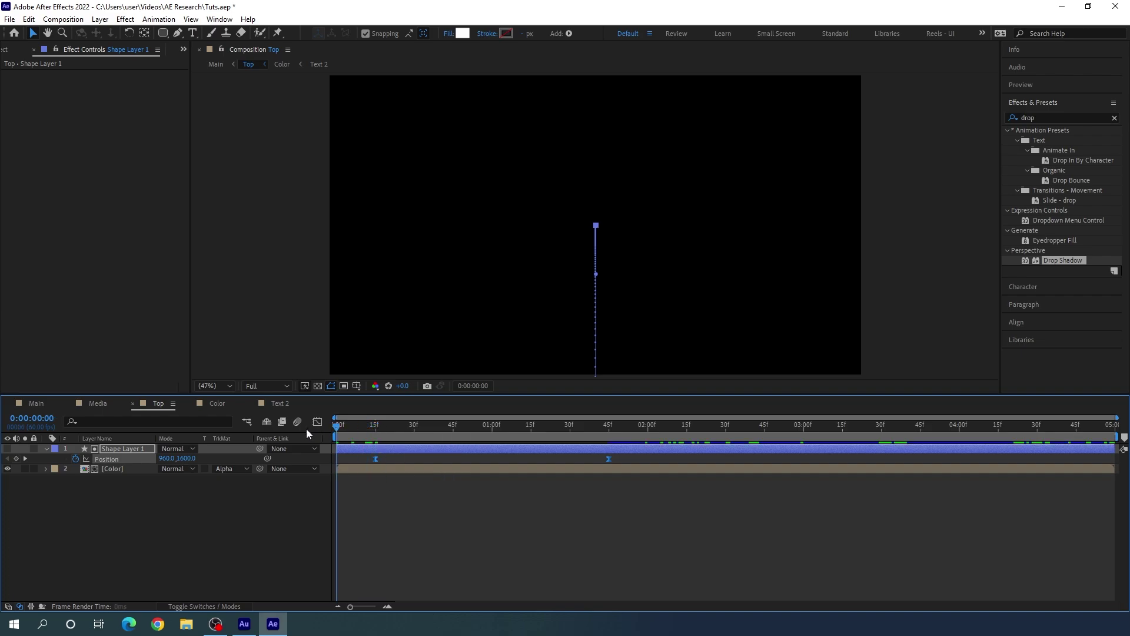
click(392, 432)
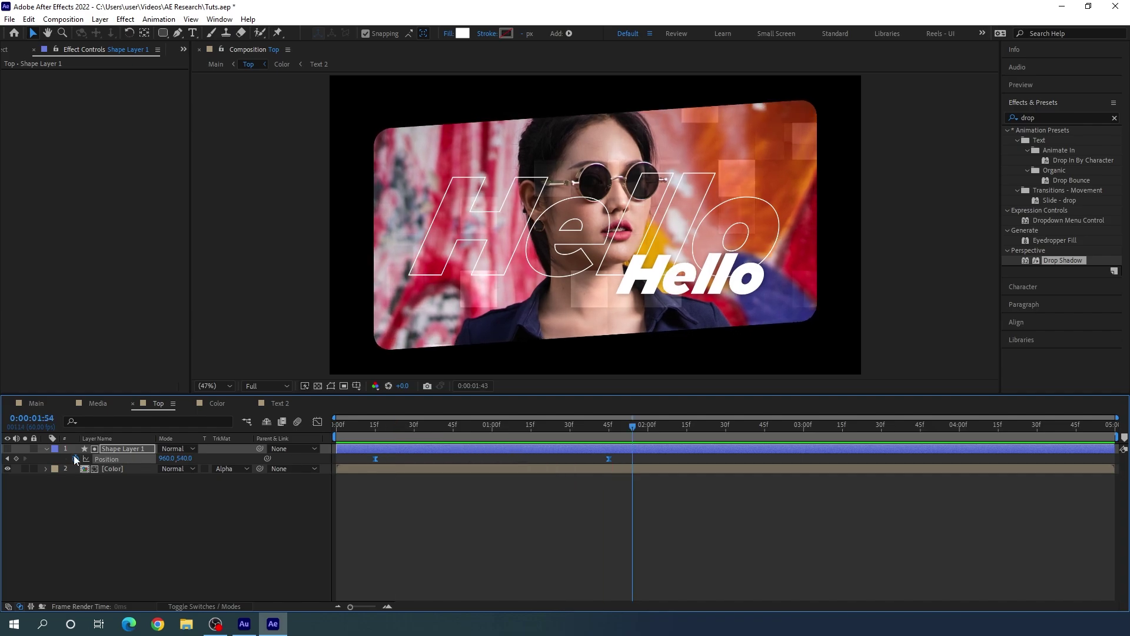
click(44, 404)
drag(450, 425, 337, 426)
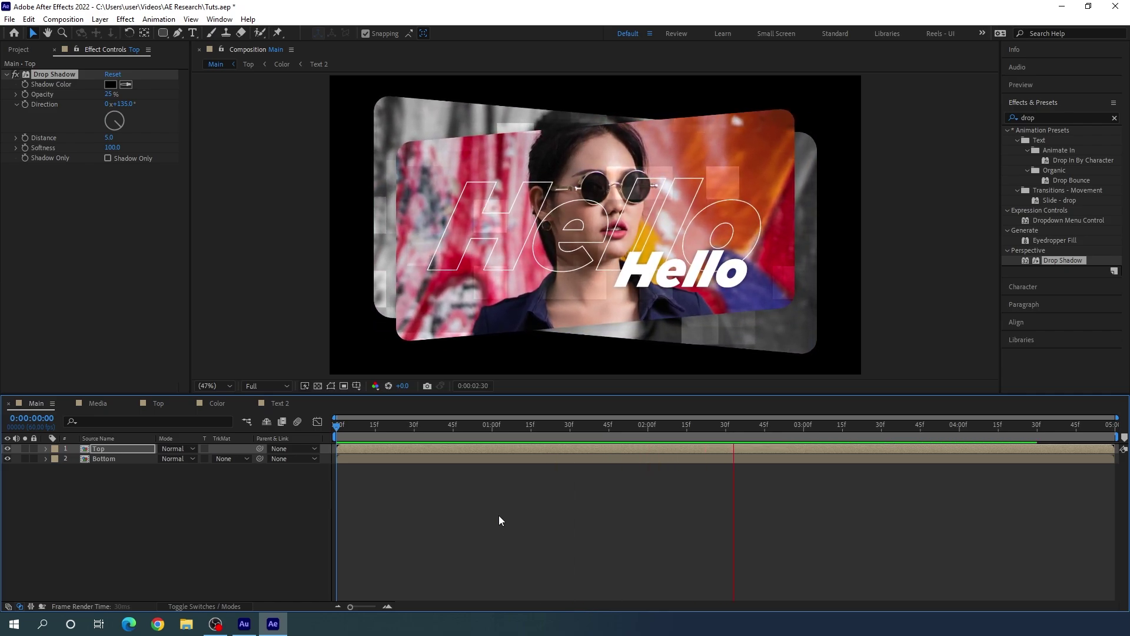
key(space)
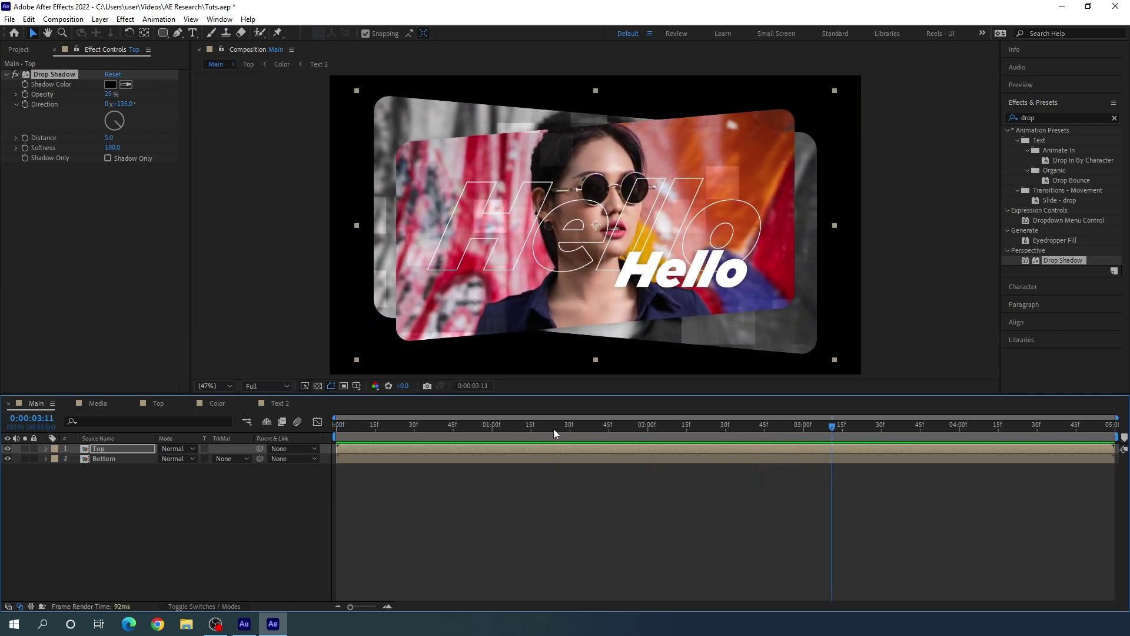
Create a white 1920 x 1080 solid named BG, place it beneath the Bottom layer and preview the Main composition.
click(224, 504)
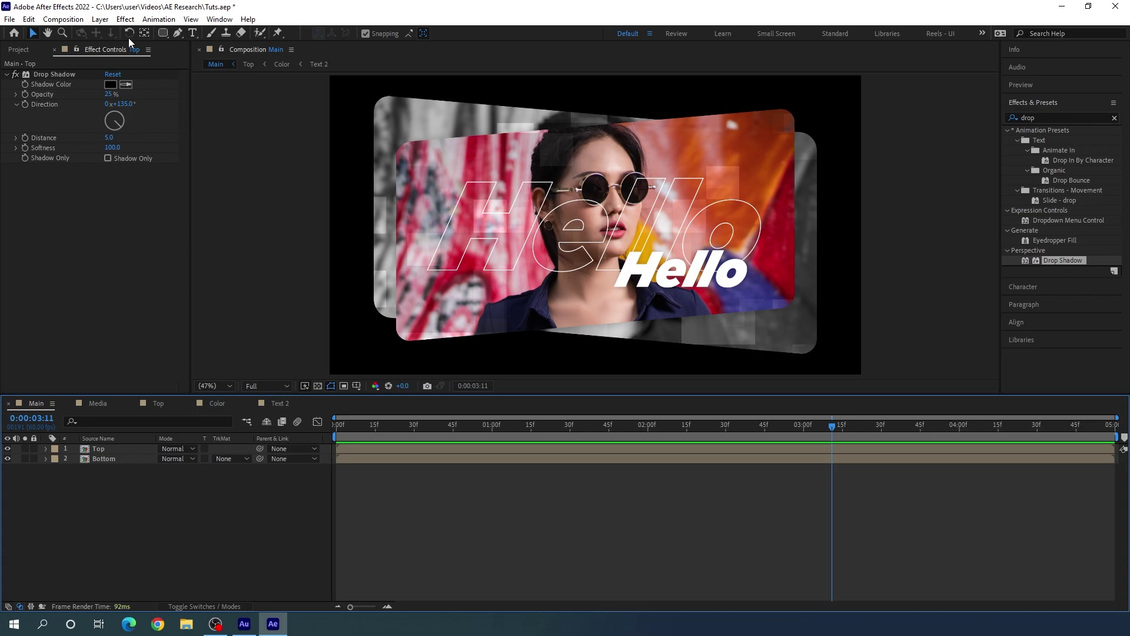
click(100, 20)
mouse_move(177, 31)
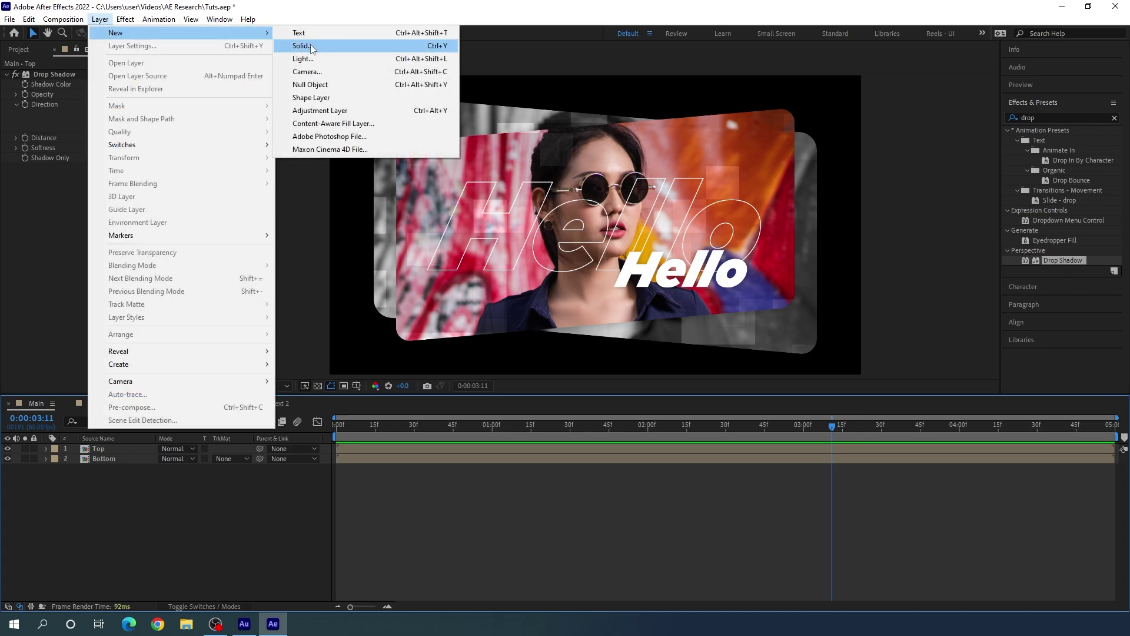
click(309, 44)
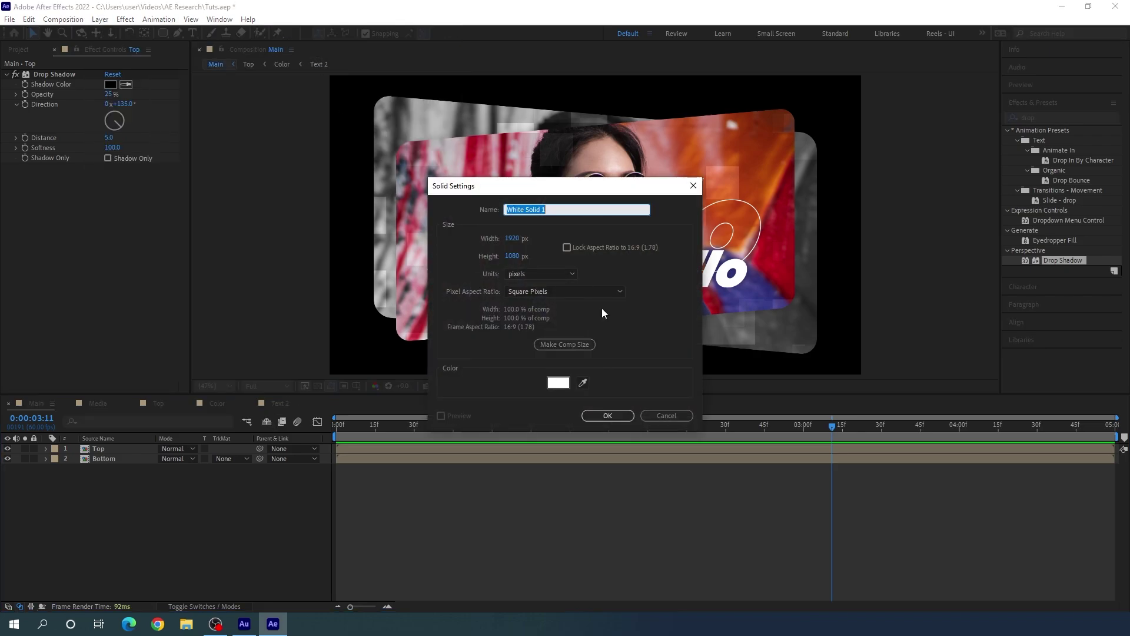
text(BG)
click(607, 415)
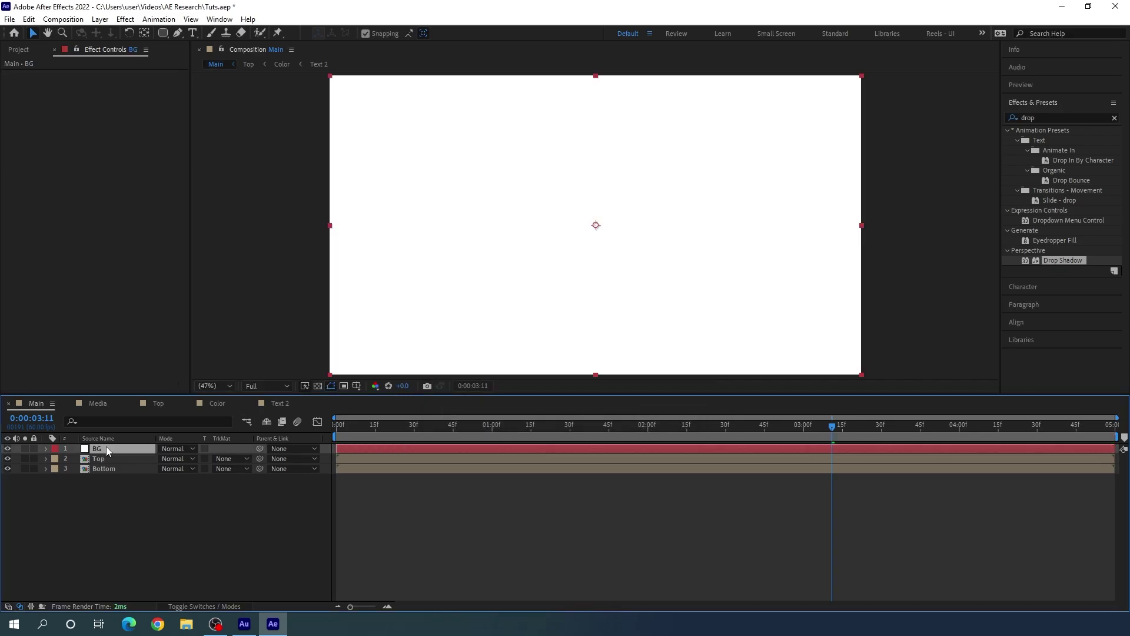
drag(112, 450, 124, 469)
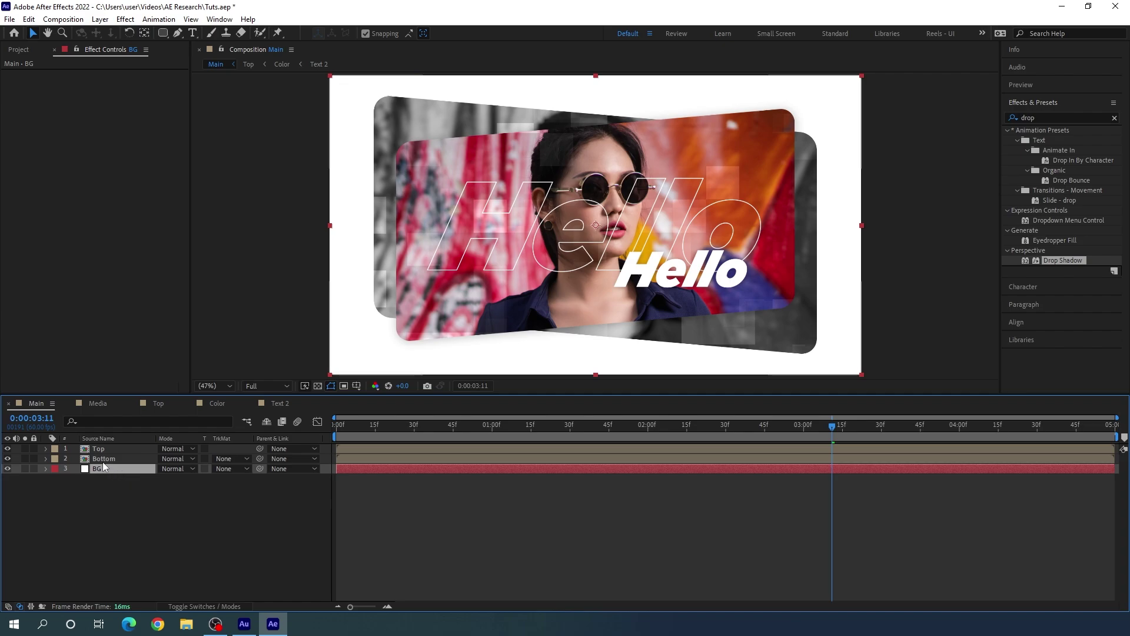
key(space)
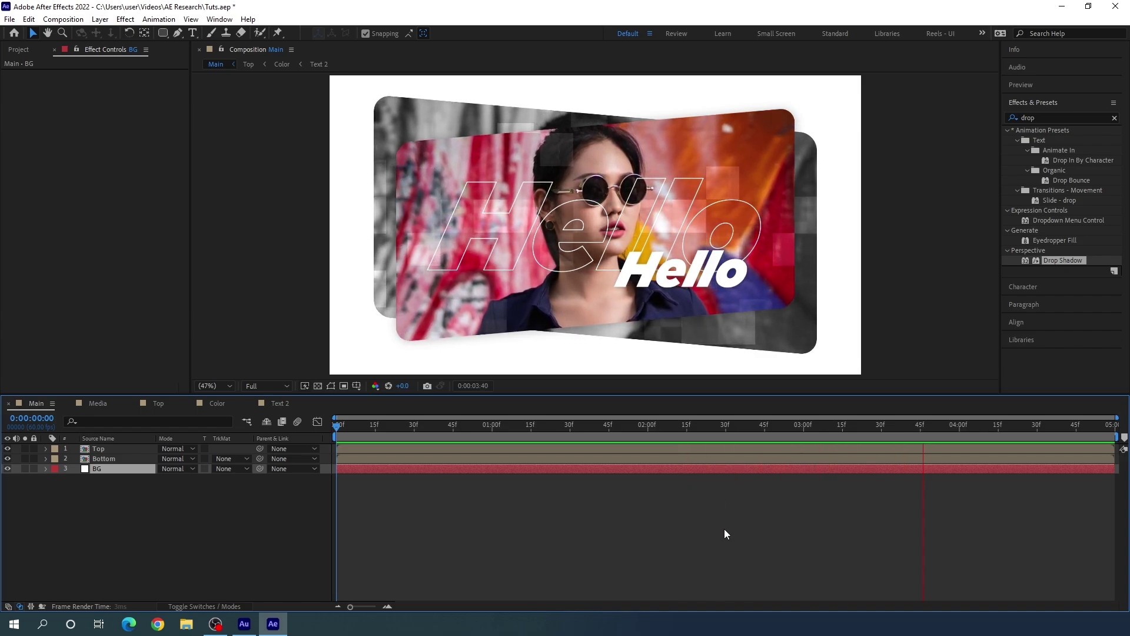
key(space)
Enable motion blur for the Main composition and its Top, Bottom and BG layers.
click(250, 548)
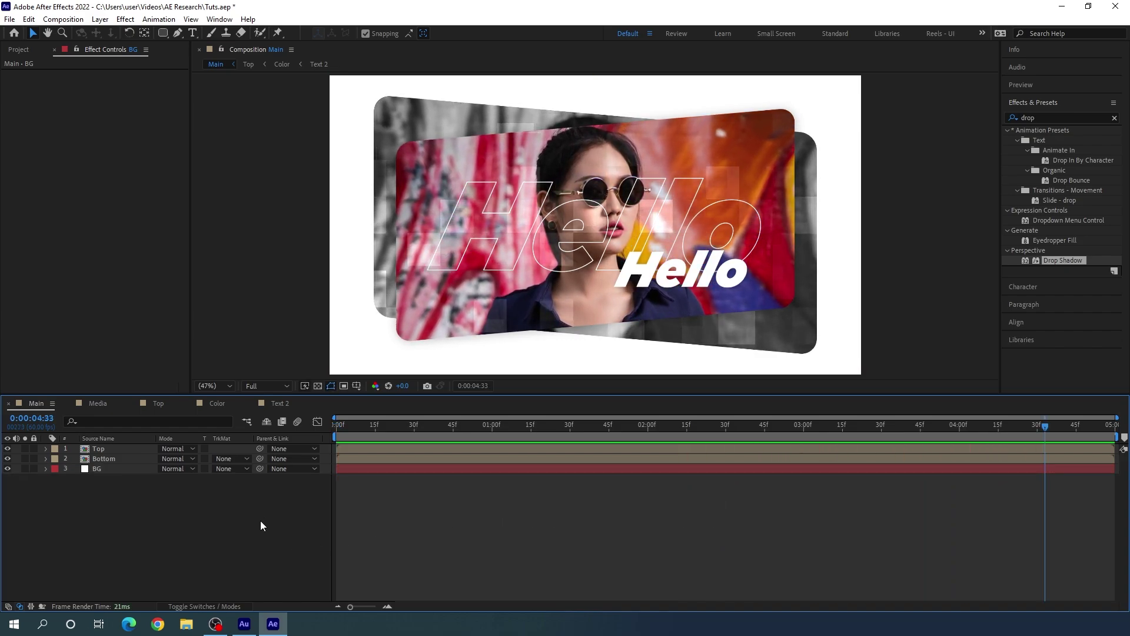
click(222, 605)
click(280, 421)
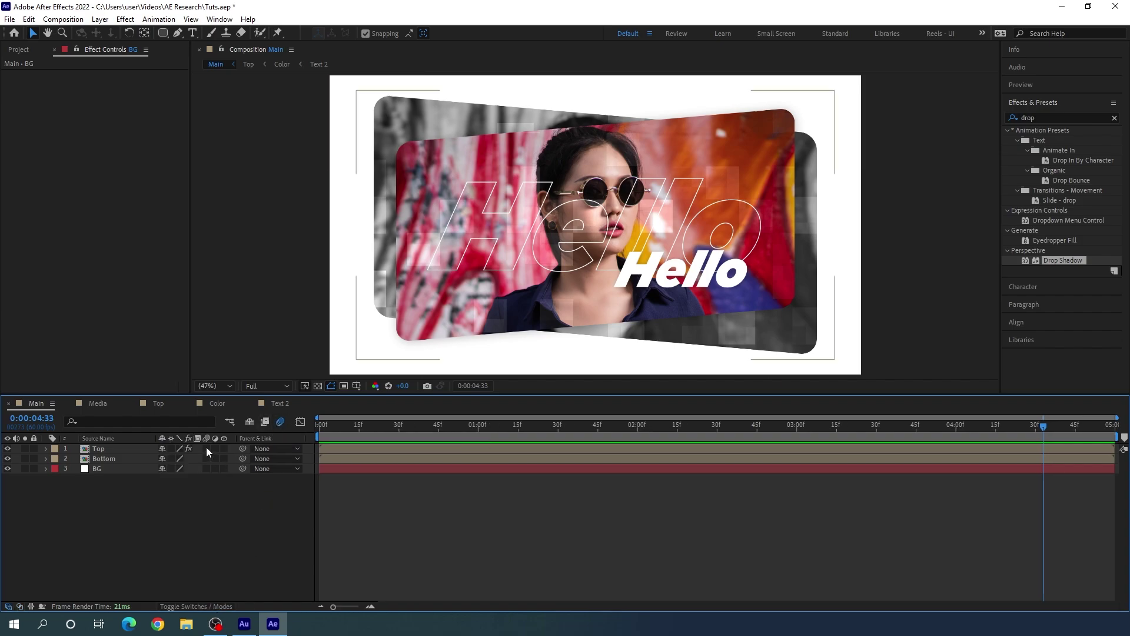
drag(206, 448, 207, 469)
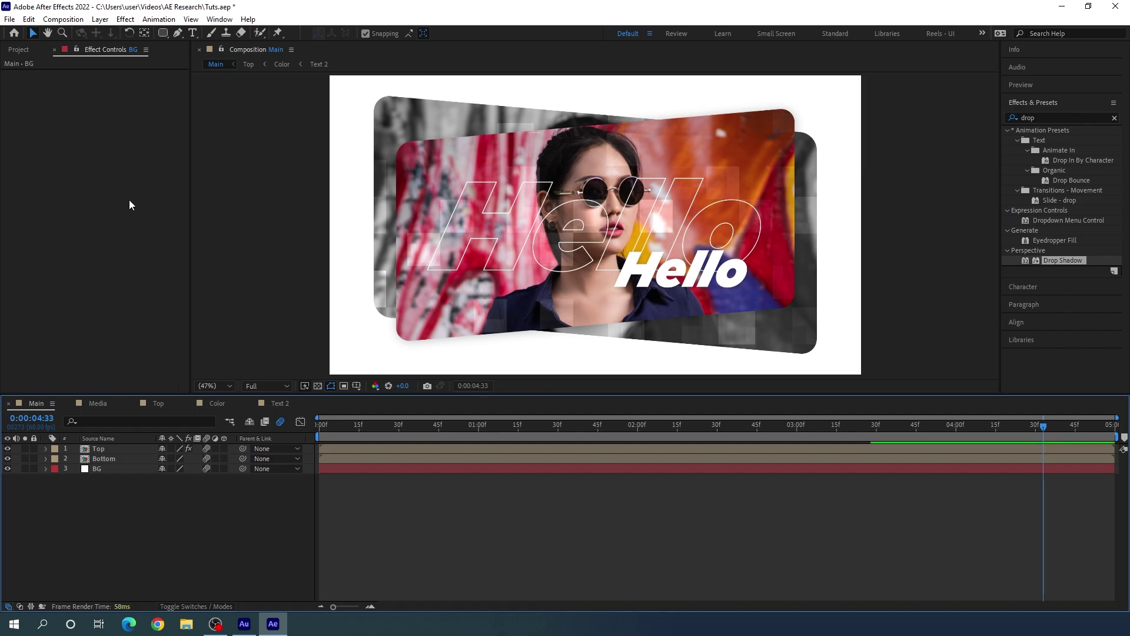
Import the Pexels video whose file name ends in 7315365 from the Downloads folder as footage.
click(21, 50)
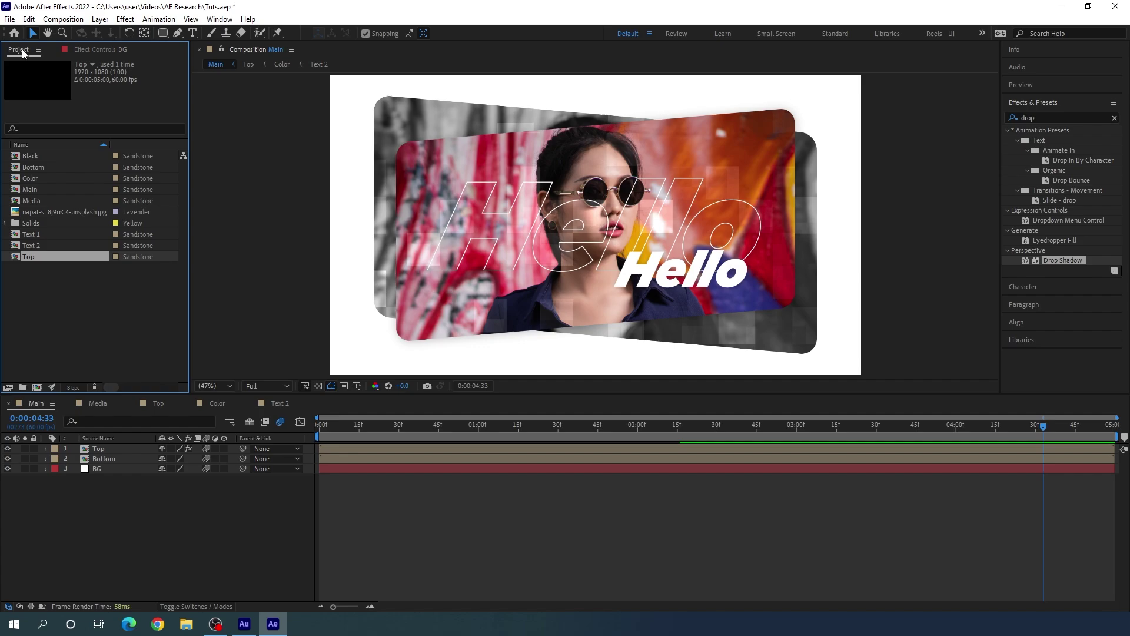
right_click(85, 293)
mouse_move(166, 355)
click(269, 352)
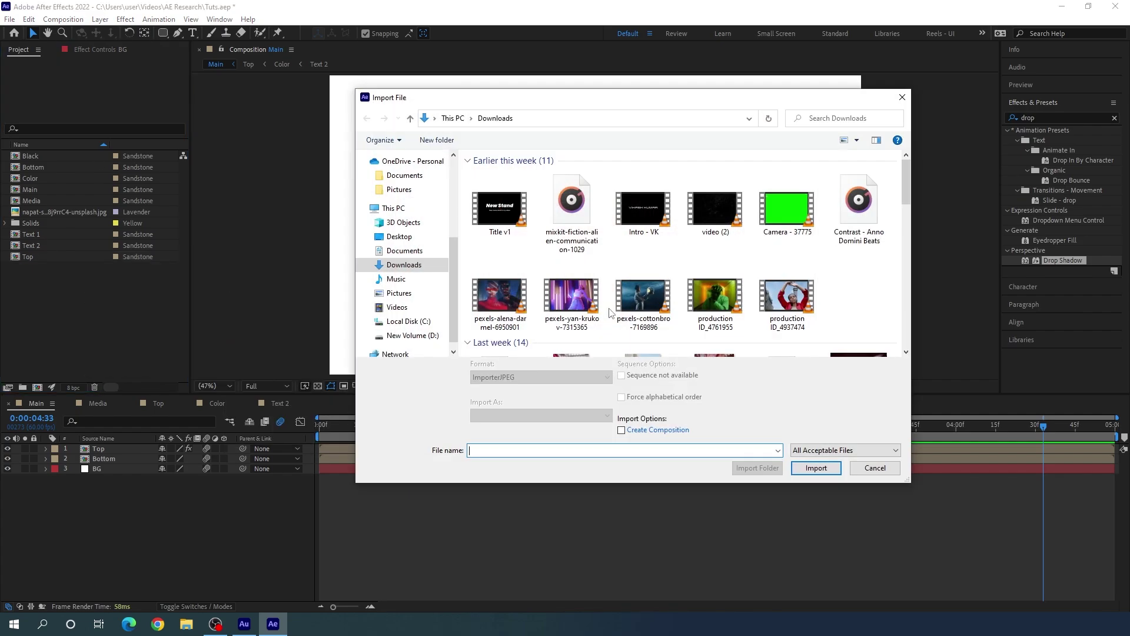
click(571, 298)
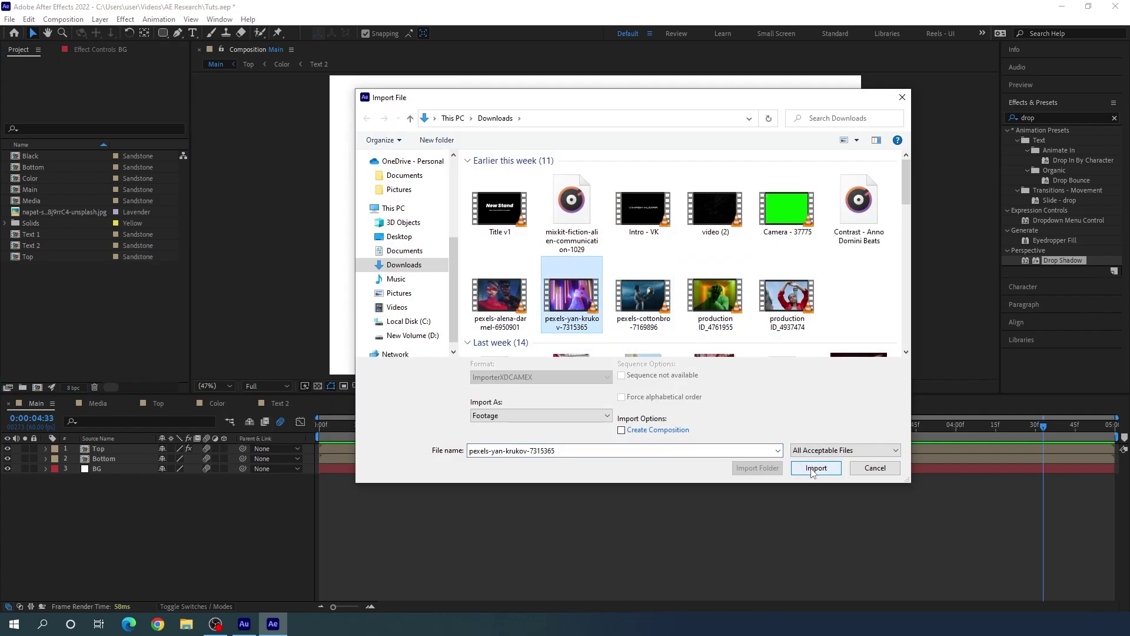
click(817, 468)
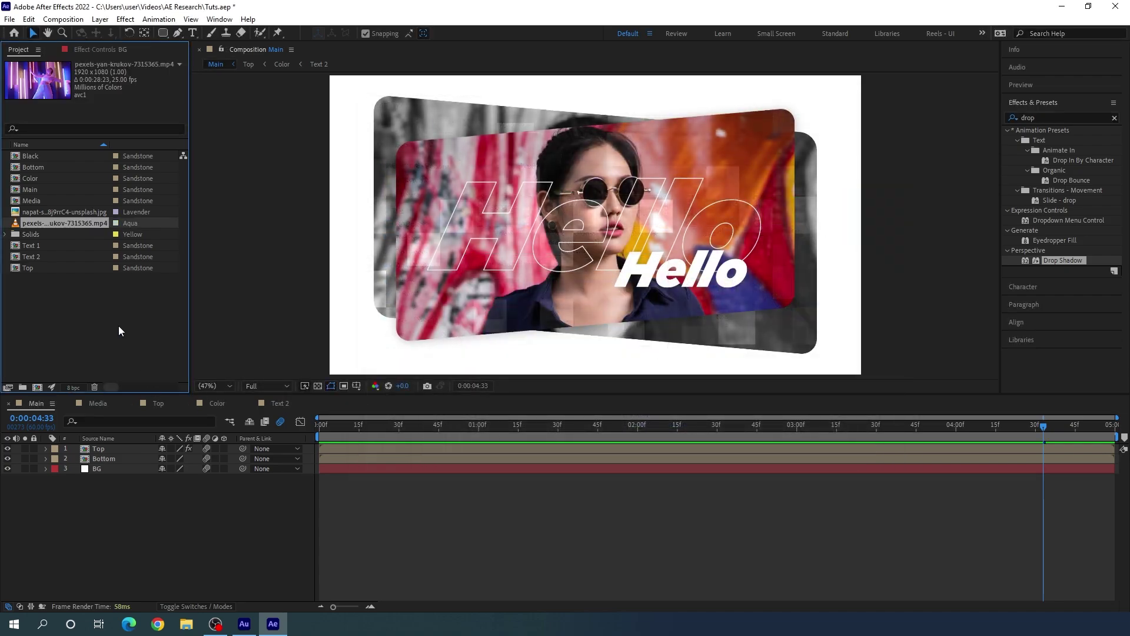
Add the imported video above the photo in the Media composition and hide the photo layer.
click(98, 404)
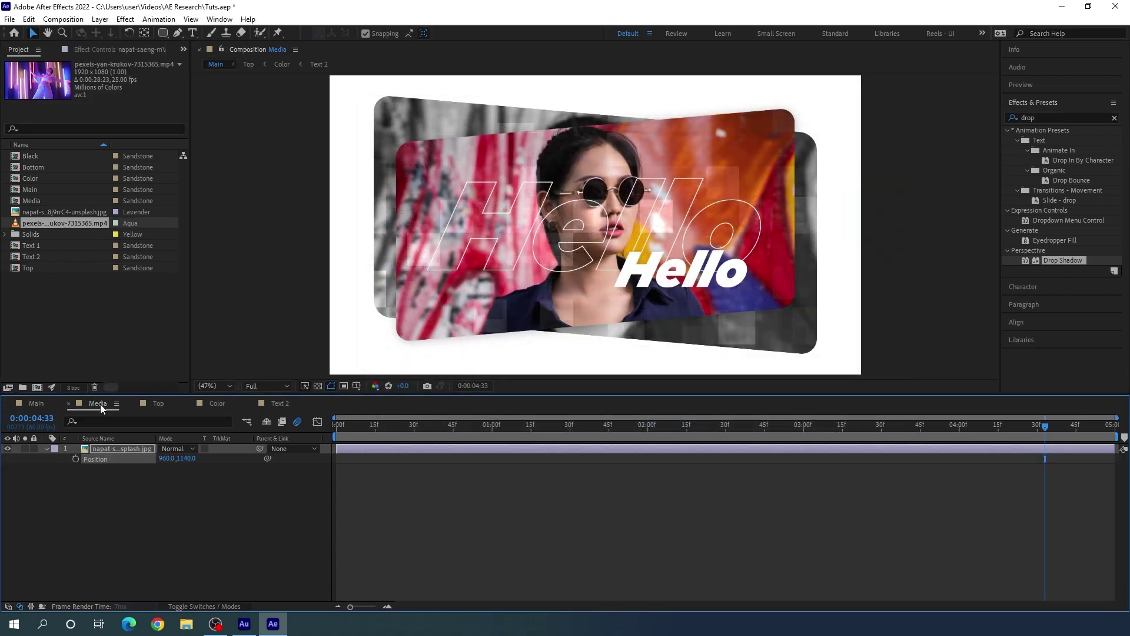
key(p)
drag(47, 223, 115, 446)
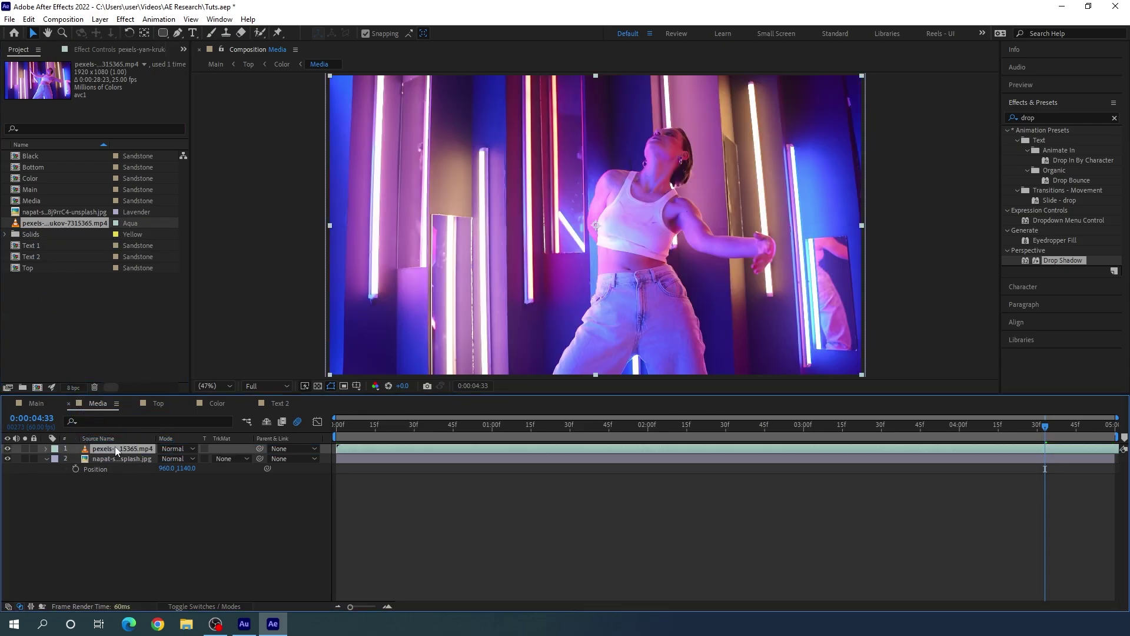
click(8, 459)
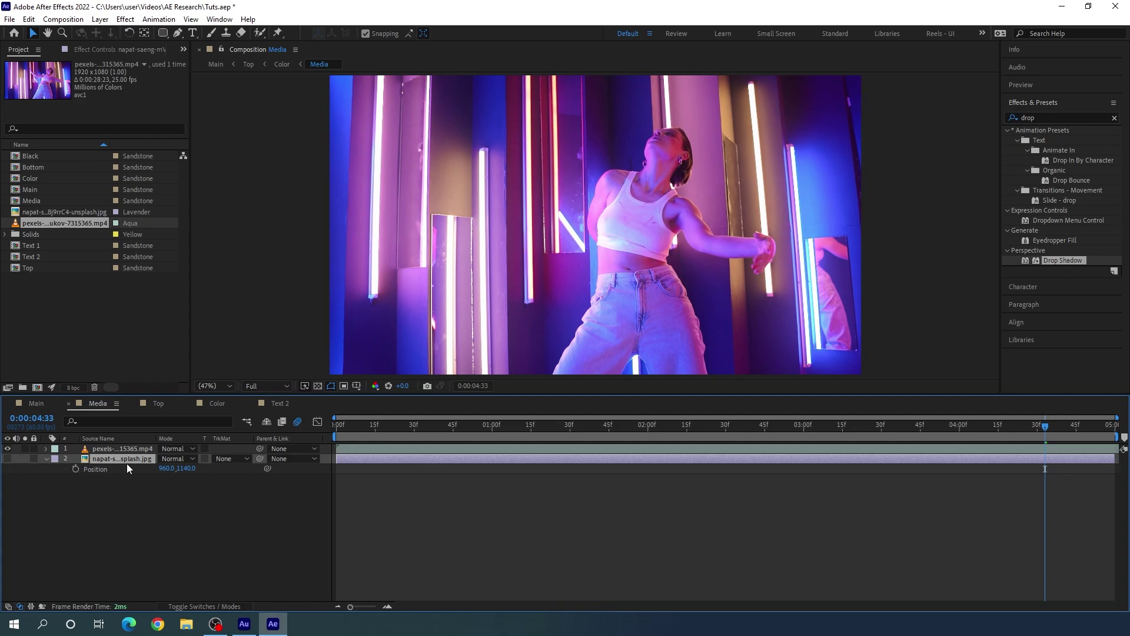
Preview the Main composition with the replaced media, and enlarge the composition viewer to watch the playback.
click(39, 406)
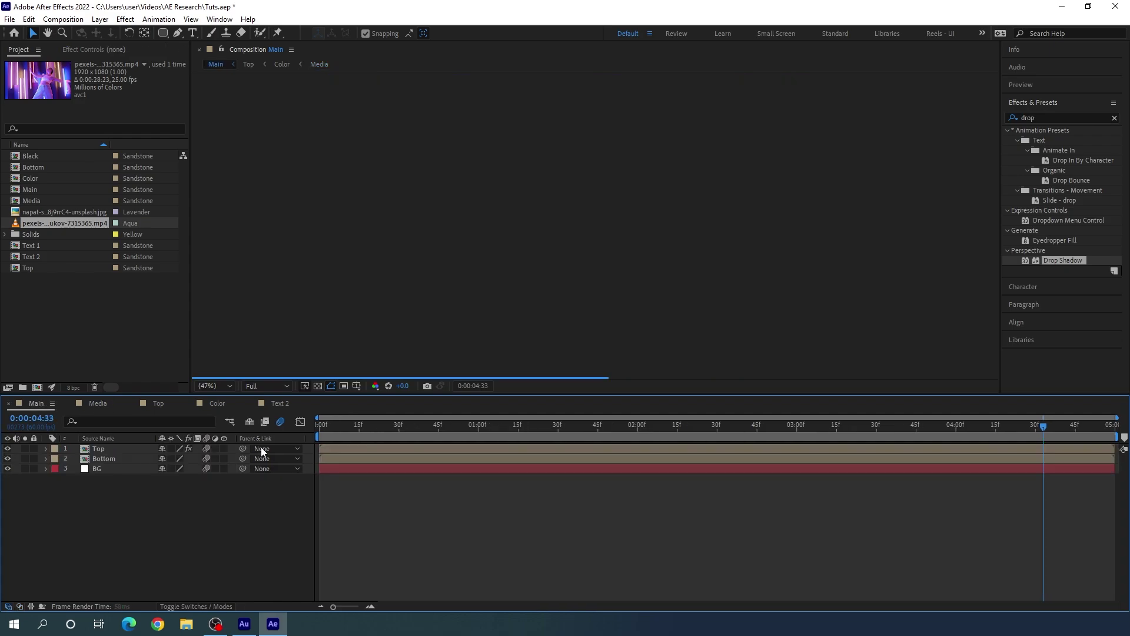
drag(376, 428, 369, 429)
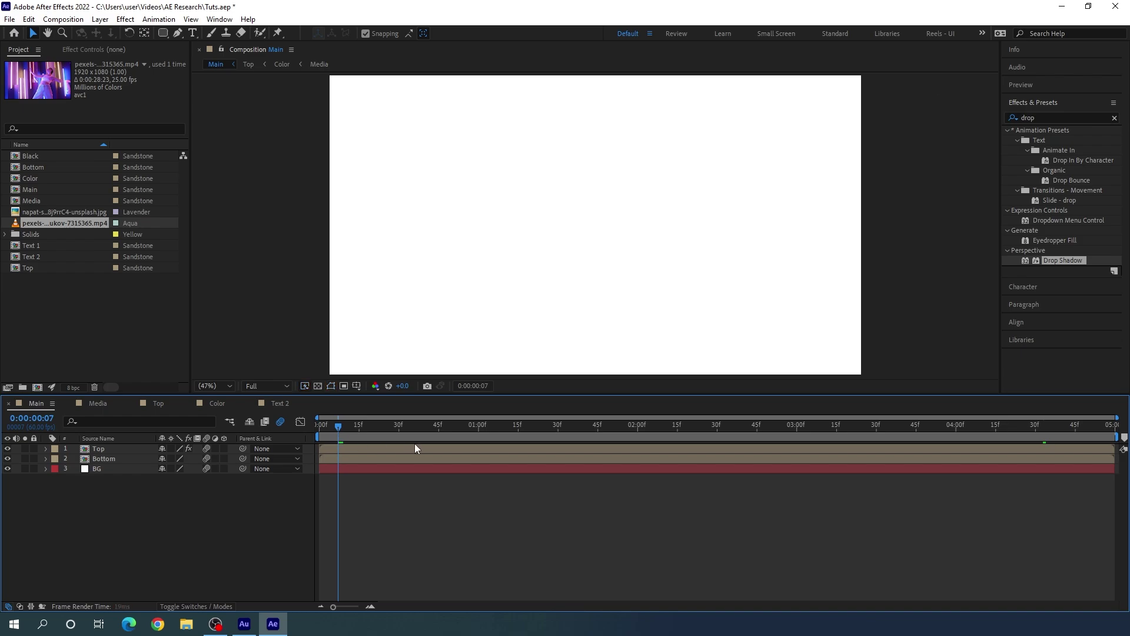
key(space)
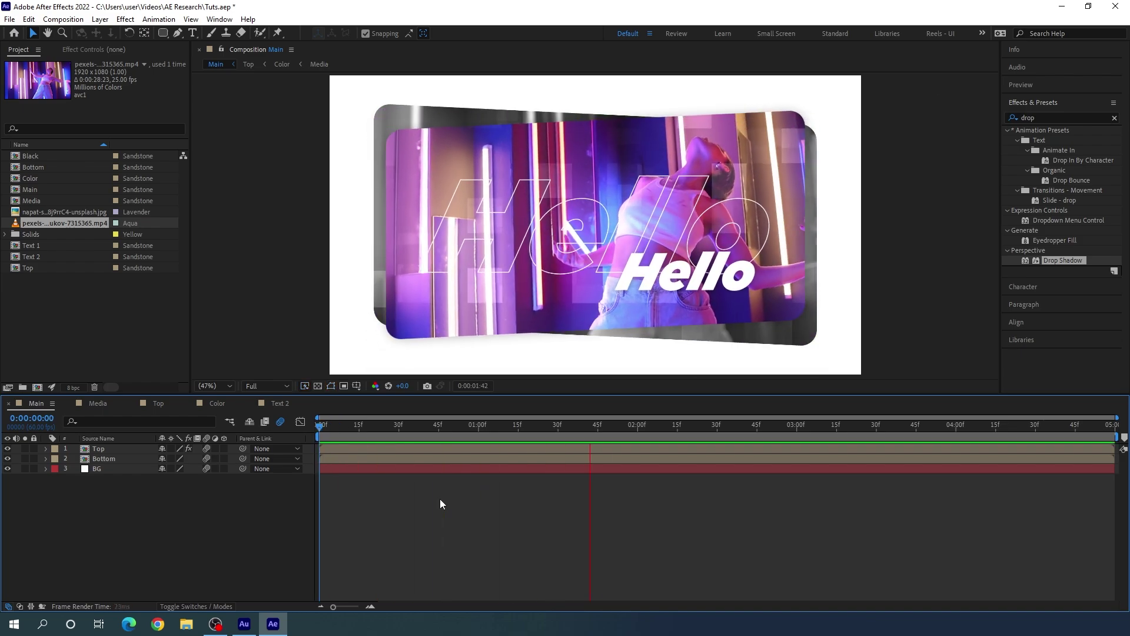
key(space)
key(grave)
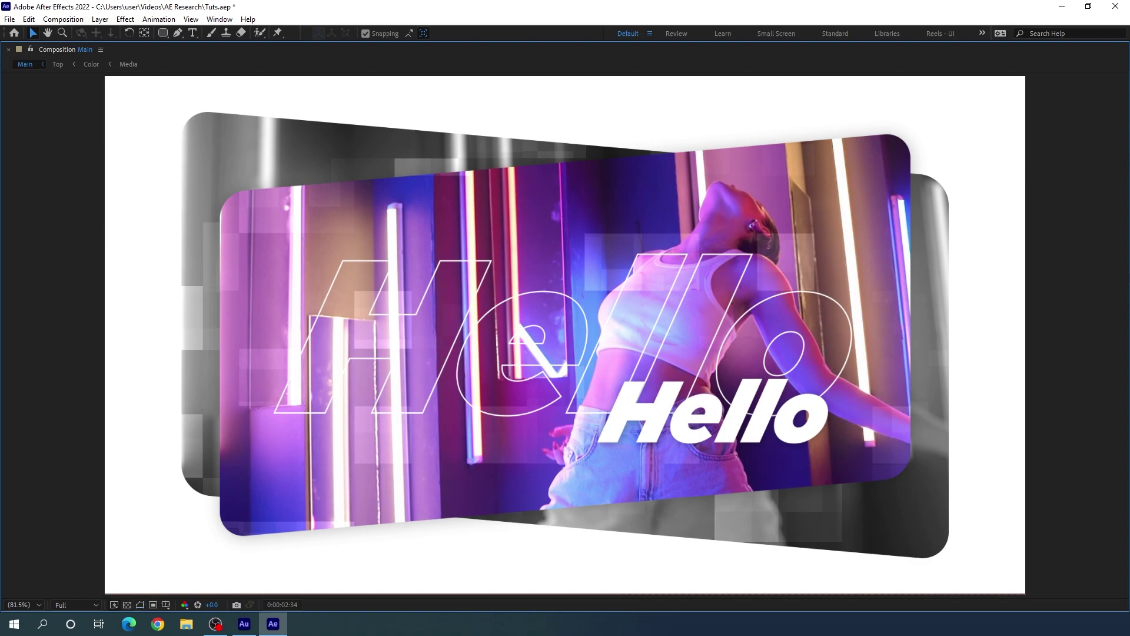
key(space)
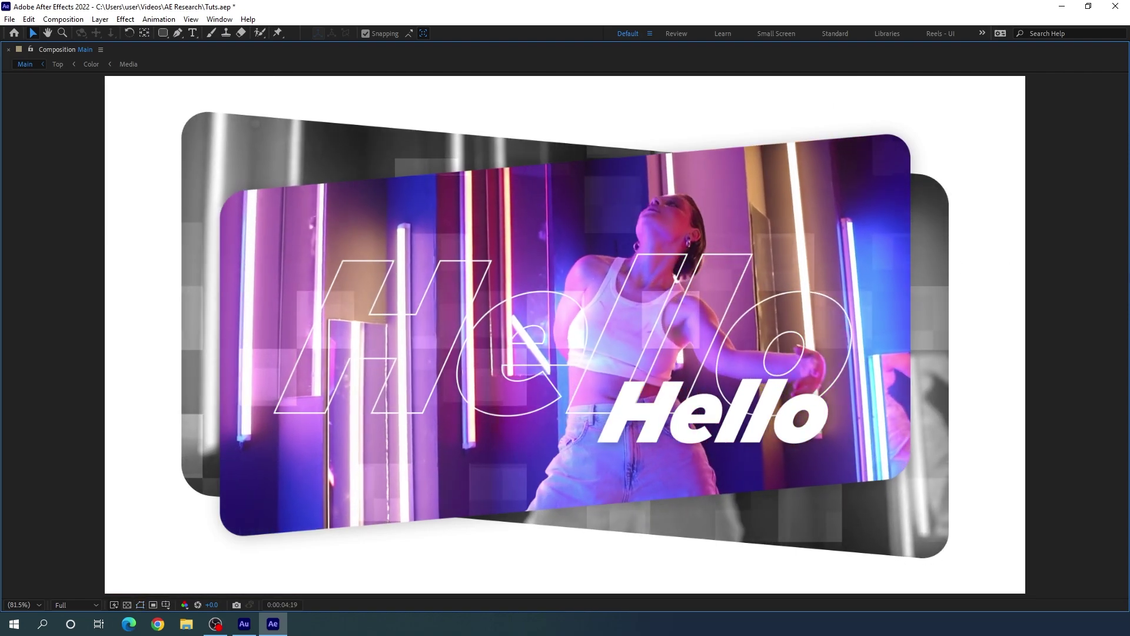